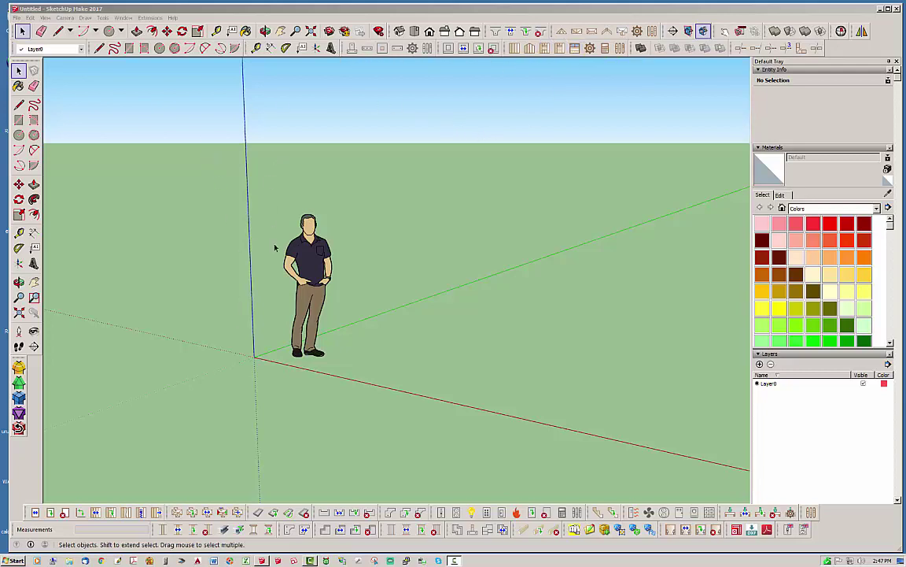
Create a rectangular ground grid with 1' spacing, starting at the origin and extending along the red and green axes.
{"action": "left_click", "coordinate": [103, 17]}
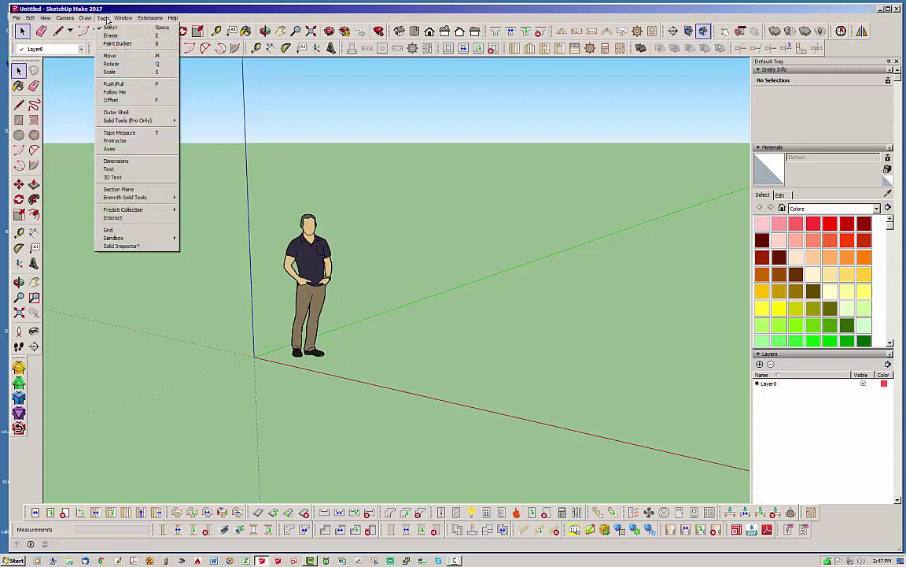
{"action": "left_click", "coordinate": [114, 229]}
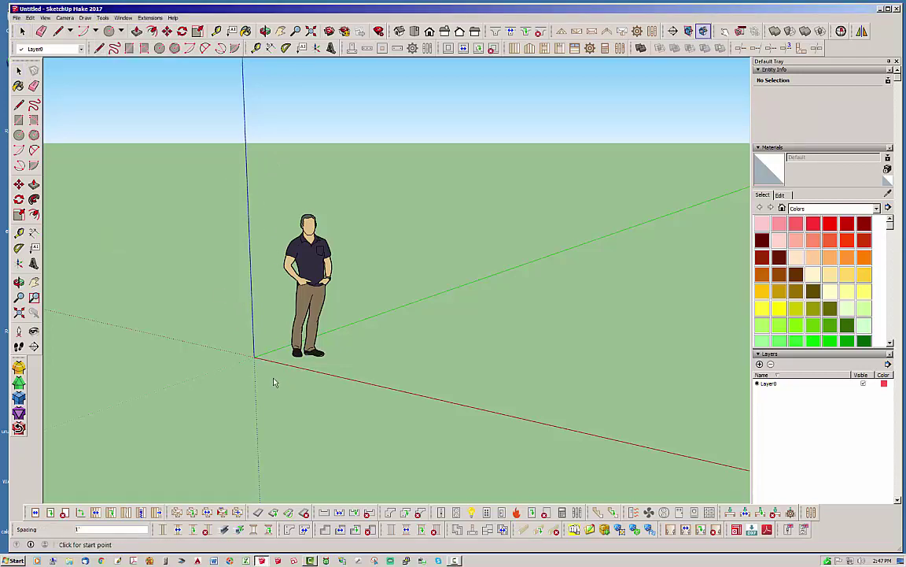
{"action": "left_click", "coordinate": [254, 358]}
{"action": "scroll", "coordinate": [141, 304], "scroll_direction": "down", "scroll_amount": 5}
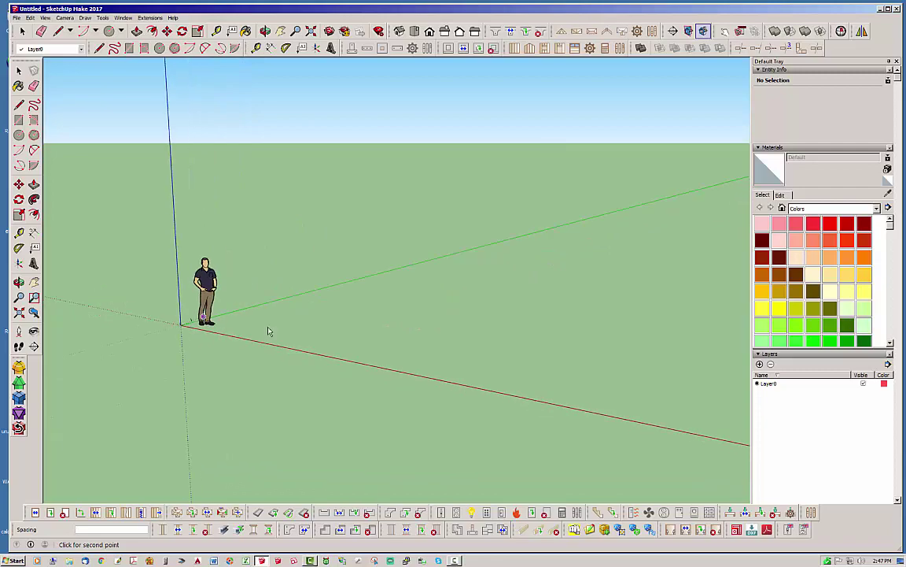
{"action": "left_click", "coordinate": [634, 425]}
{"action": "left_click", "coordinate": [683, 254]}
{"action": "middle_click_drag", "start_coordinate": [646, 281], "coordinate": [476, 320]}
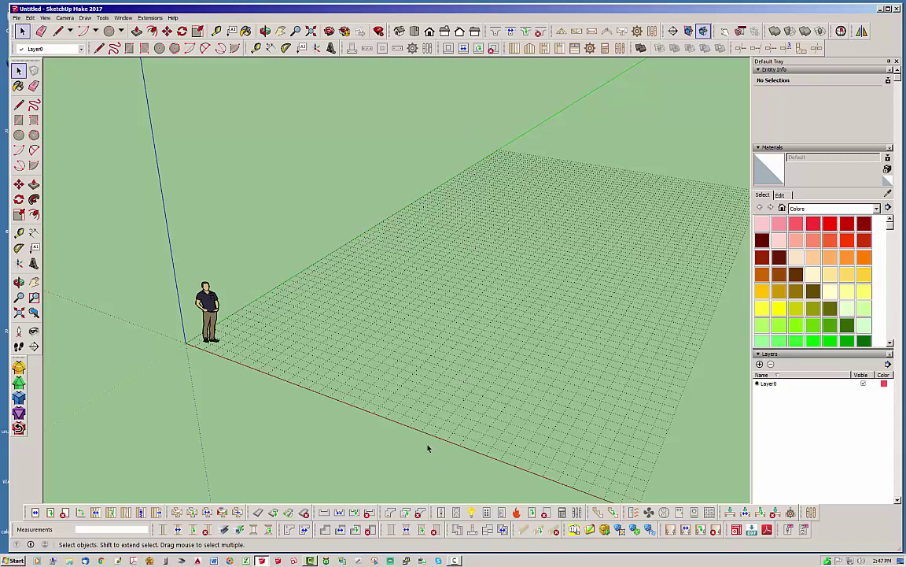
Start a polyline concrete stemwall and lay out its front side on the grid, parallel to the red axis.
{"action": "left_click", "coordinate": [456, 530]}
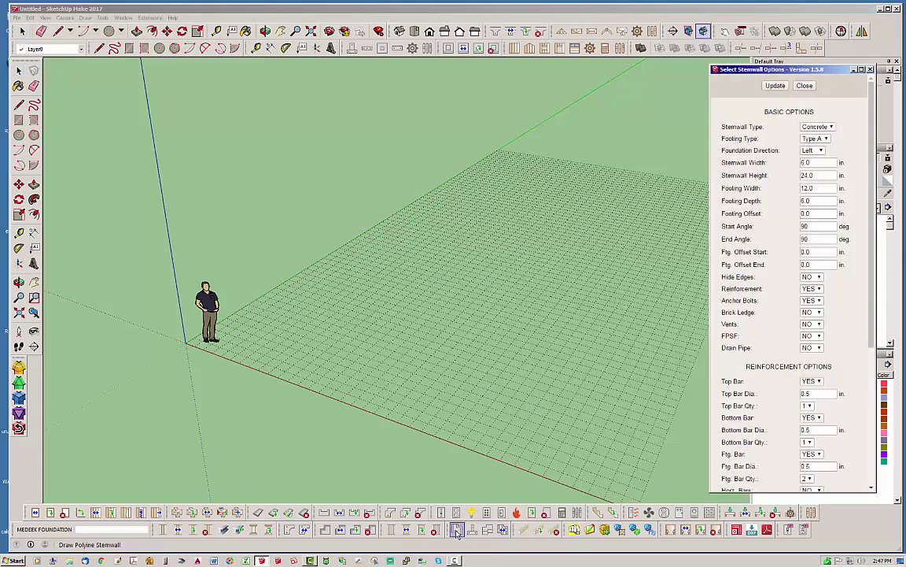
{"action": "scroll", "coordinate": [283, 374], "scroll_direction": "up", "scroll_amount": 2}
{"action": "left_click", "coordinate": [272, 336]}
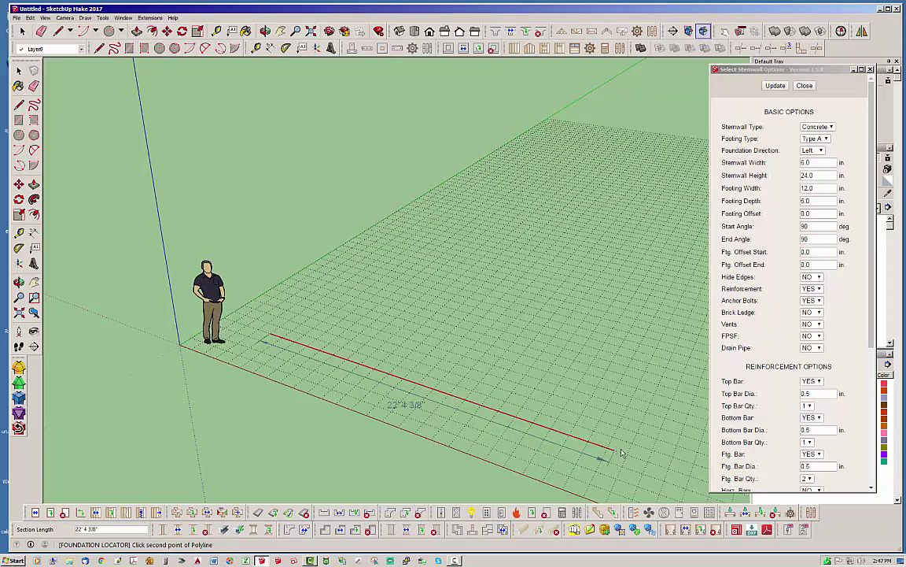
{"action": "left_click", "coordinate": [648, 462]}
Place the remaining stemwall corners to form a rectangle with 32' long sides, closing it at the first corner and generating the foundation.
{"action": "middle_click_drag", "start_coordinate": [487, 385], "coordinate": [150, 374]}
{"action": "scroll", "coordinate": [141, 382], "scroll_direction": "down", "scroll_amount": 2}
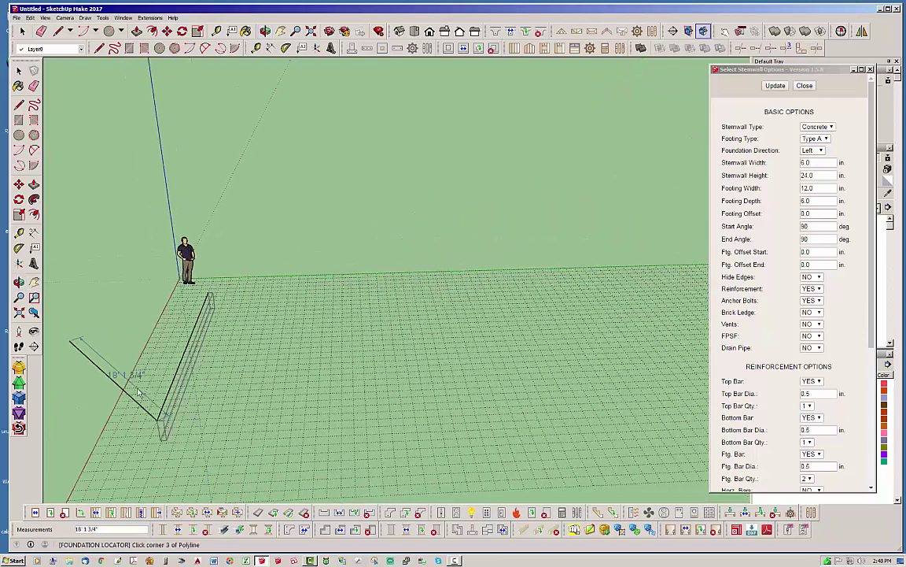
{"action": "left_click", "coordinate": [542, 405]}
{"action": "middle_click_drag", "start_coordinate": [462, 370], "coordinate": [476, 254]}
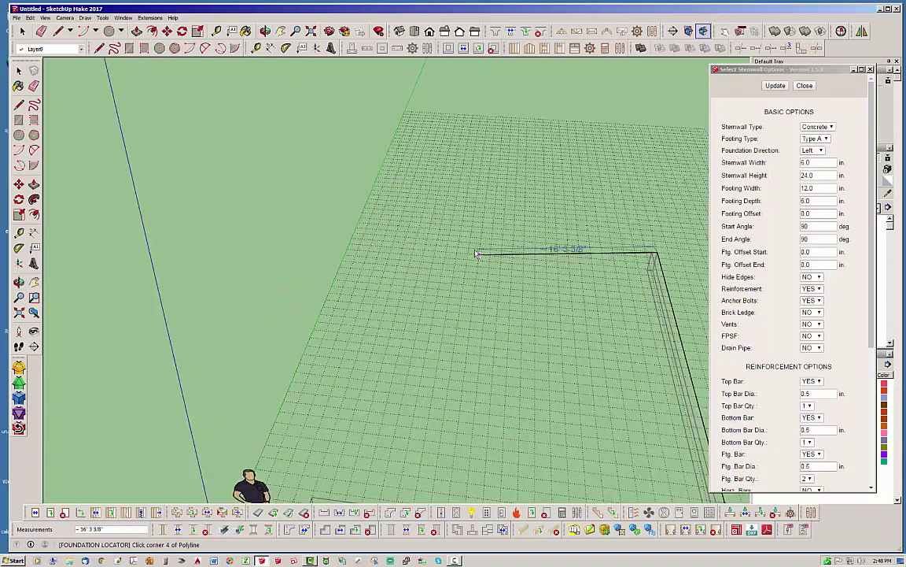
{"action": "left_click", "coordinate": [399, 232]}
{"action": "scroll", "coordinate": [357, 332], "scroll_direction": "down", "scroll_amount": 2}
{"action": "scroll", "coordinate": [346, 435], "scroll_direction": "up", "scroll_amount": 3}
{"action": "scroll", "coordinate": [331, 431], "scroll_direction": "up", "scroll_amount": 2}
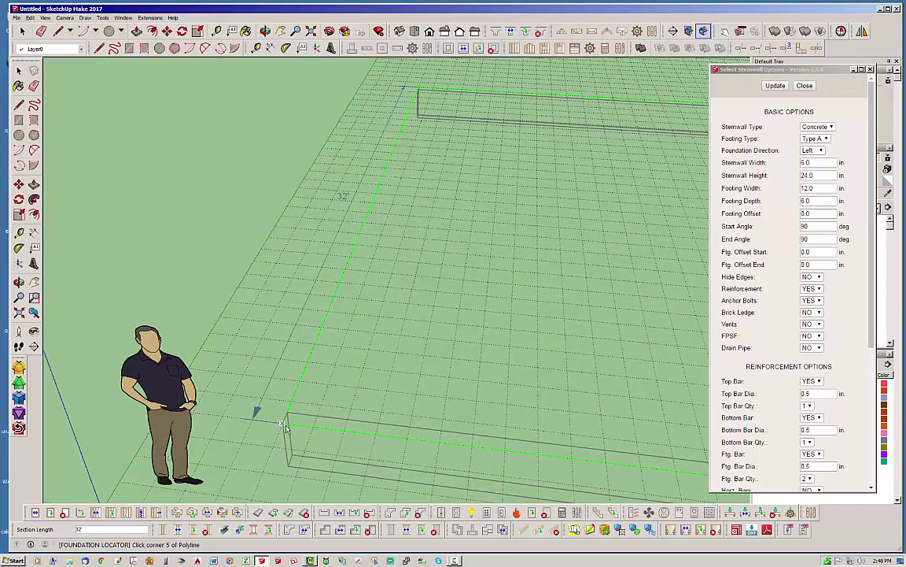
{"action": "left_click", "coordinate": [283, 424]}
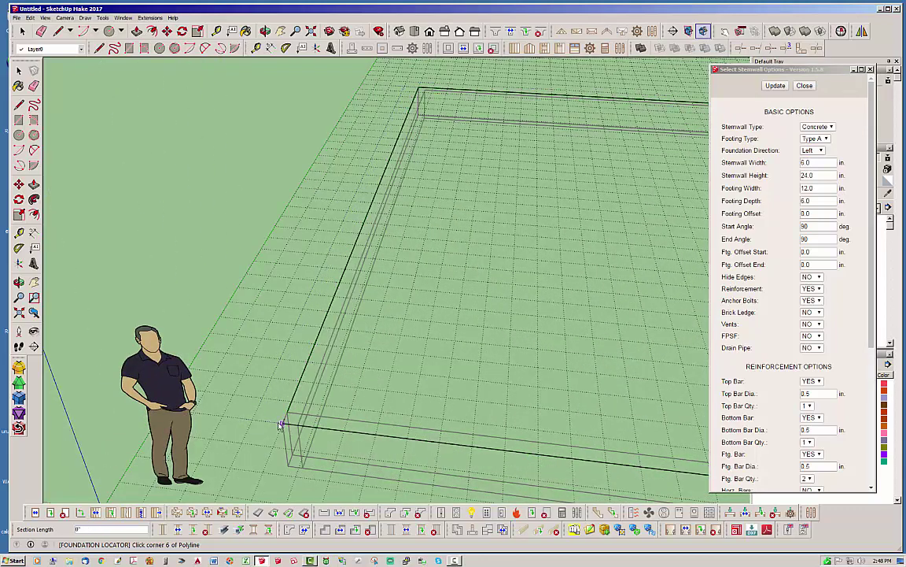
{"action": "key", "text": "Return"}
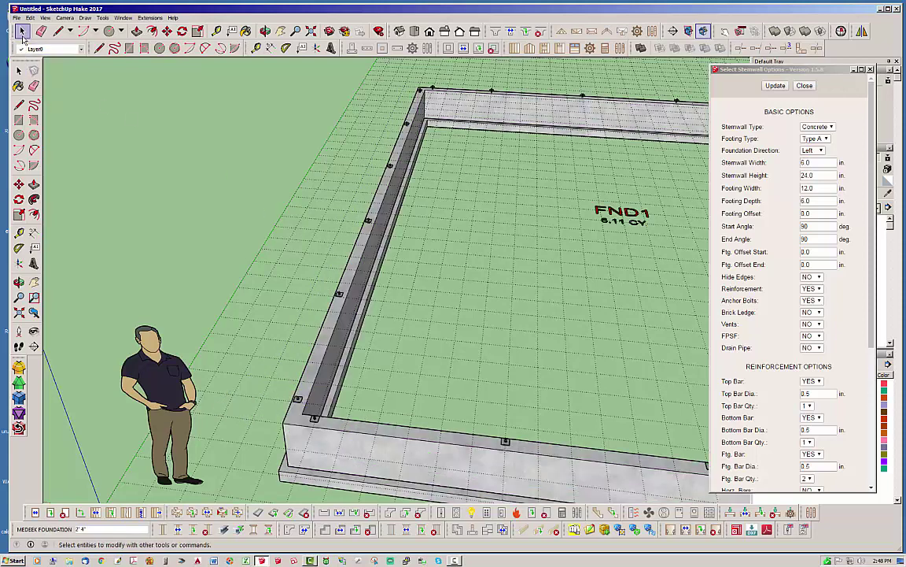
Close the stemwall options and leave the stemwall command.
{"action": "left_click", "coordinate": [49, 513]}
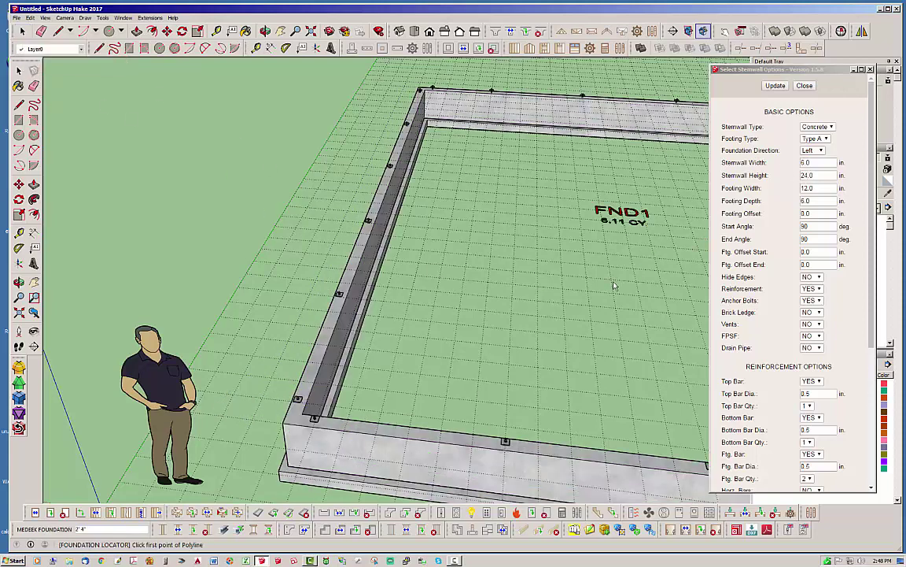
{"action": "left_click", "coordinate": [807, 88]}
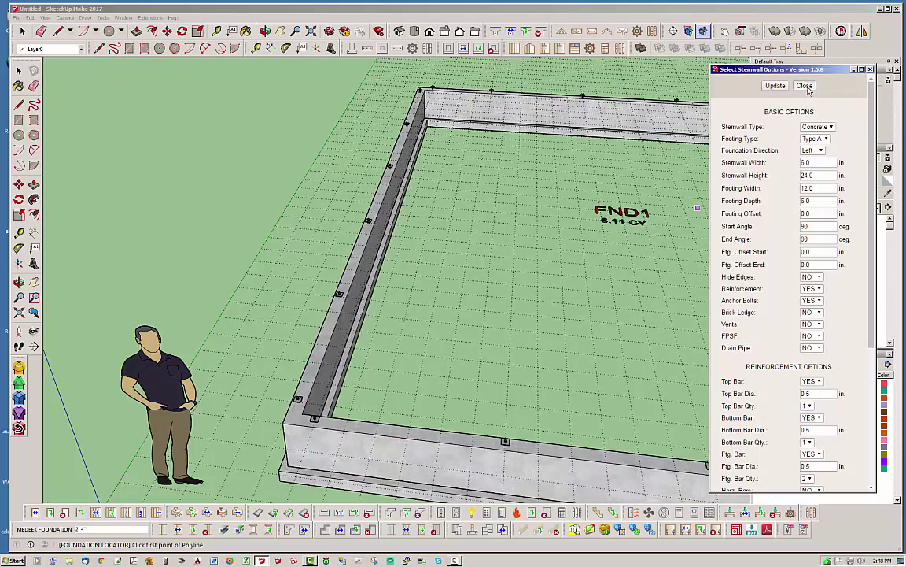
{"action": "left_click", "coordinate": [805, 85]}
{"action": "scroll", "coordinate": [77, 217], "scroll_direction": "down", "scroll_amount": 3}
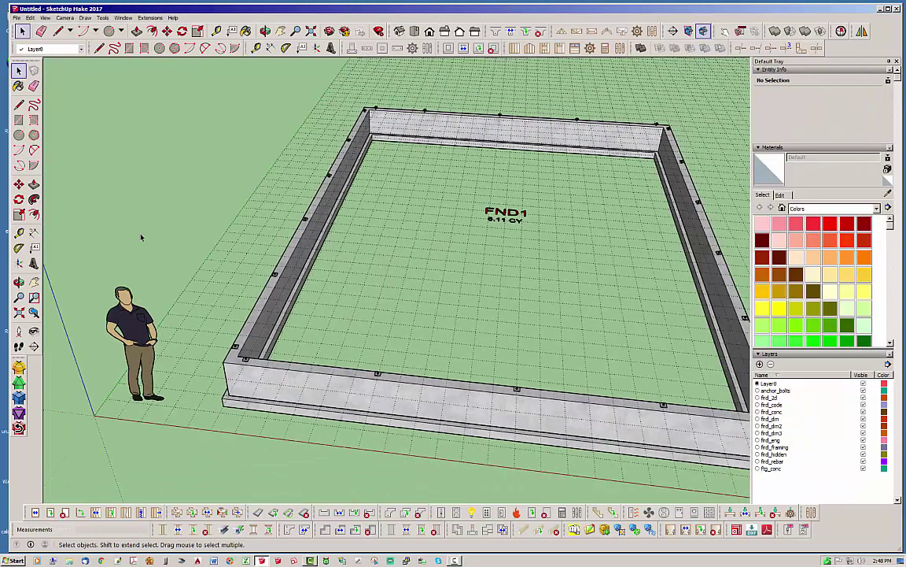
{"action": "scroll", "coordinate": [137, 245], "scroll_direction": "down", "scroll_amount": 1}
{"action": "middle_click_drag", "start_coordinate": [383, 295], "coordinate": [366, 330]}
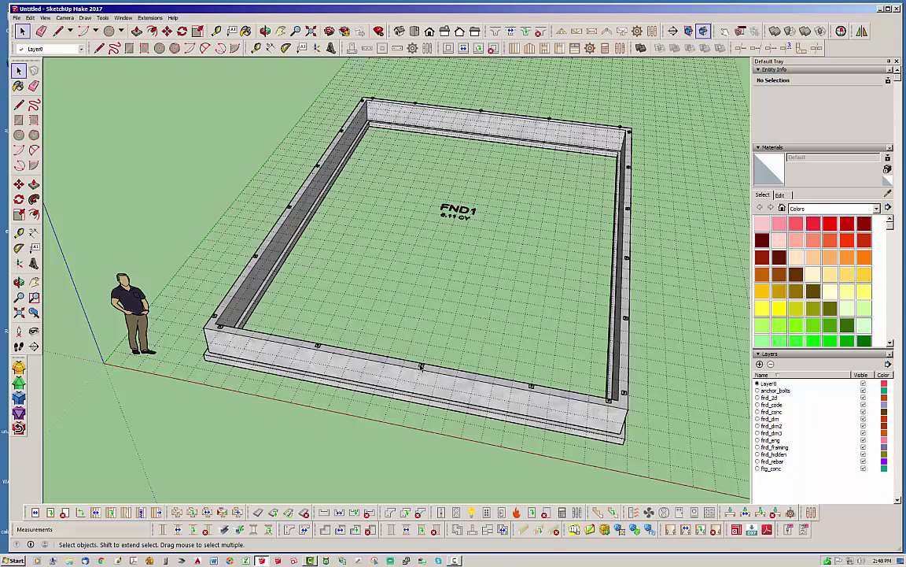
Draw a marker line outward from the front stemwall's top outer edge, near the corner closest to the origin.
{"action": "left_click", "coordinate": [96, 47]}
{"action": "scroll", "coordinate": [236, 346], "scroll_direction": "up", "scroll_amount": 3}
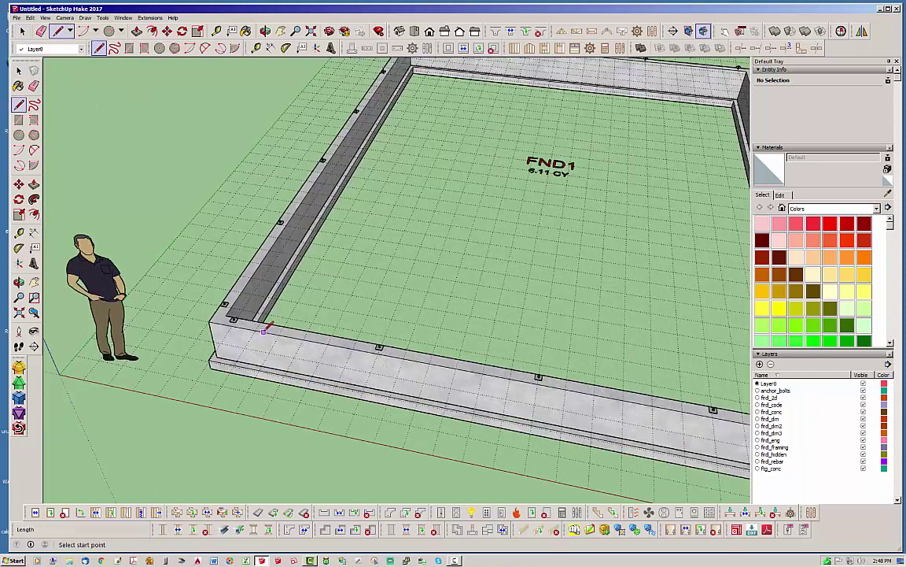
{"action": "left_click", "coordinate": [255, 330]}
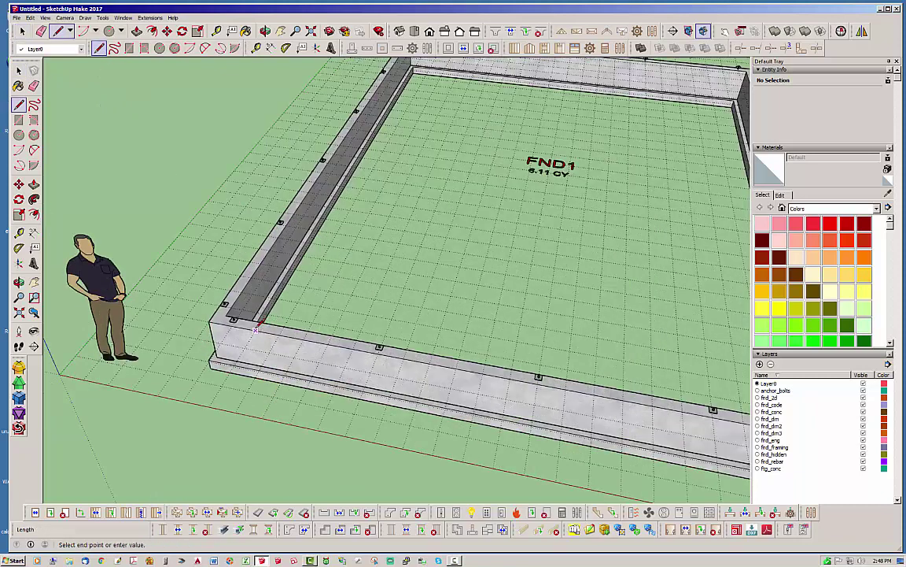
{"action": "left_click", "coordinate": [198, 427]}
{"action": "key", "text": "Escape"}
{"action": "scroll", "coordinate": [242, 354], "scroll_direction": "down", "scroll_amount": 2}
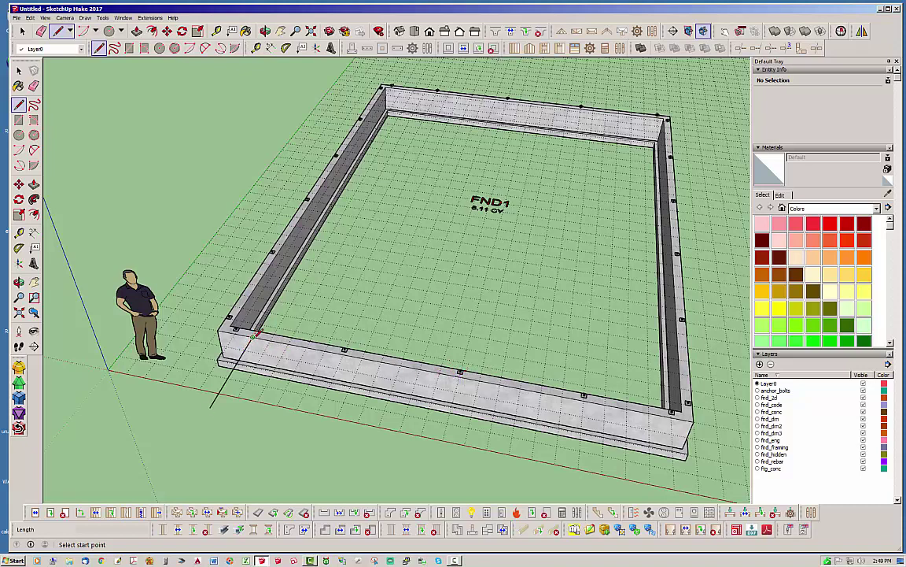
Draw a line from the marker's start along the front wall's top edge to the opening's other side, ending outward about 4' 8".
{"action": "left_click", "coordinate": [252, 337]}
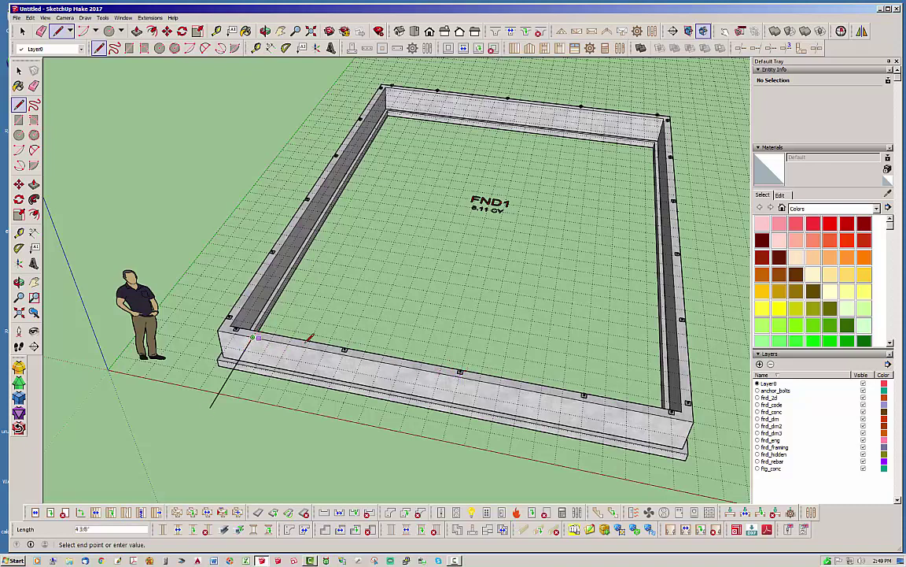
{"action": "left_click", "coordinate": [419, 368]}
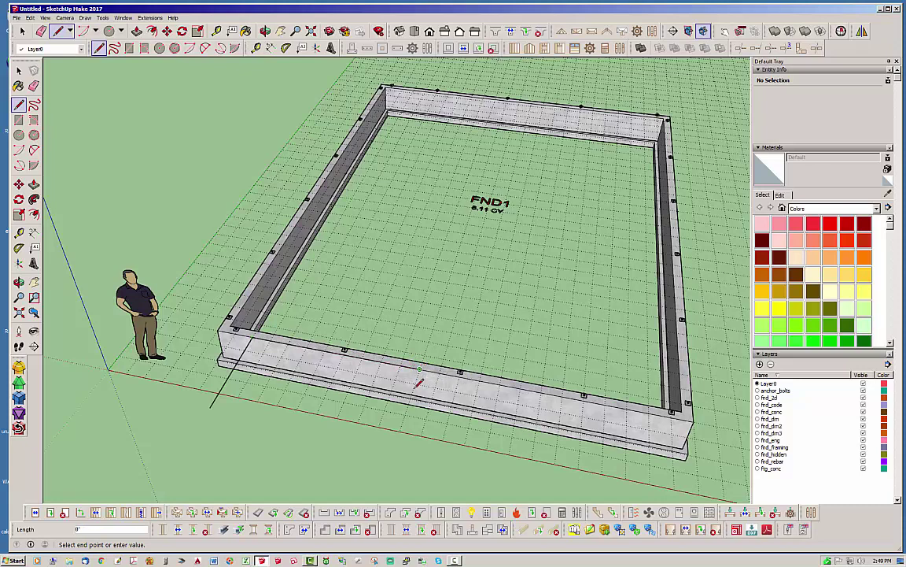
{"action": "left_click", "coordinate": [395, 447]}
{"action": "key", "text": "Escape"}
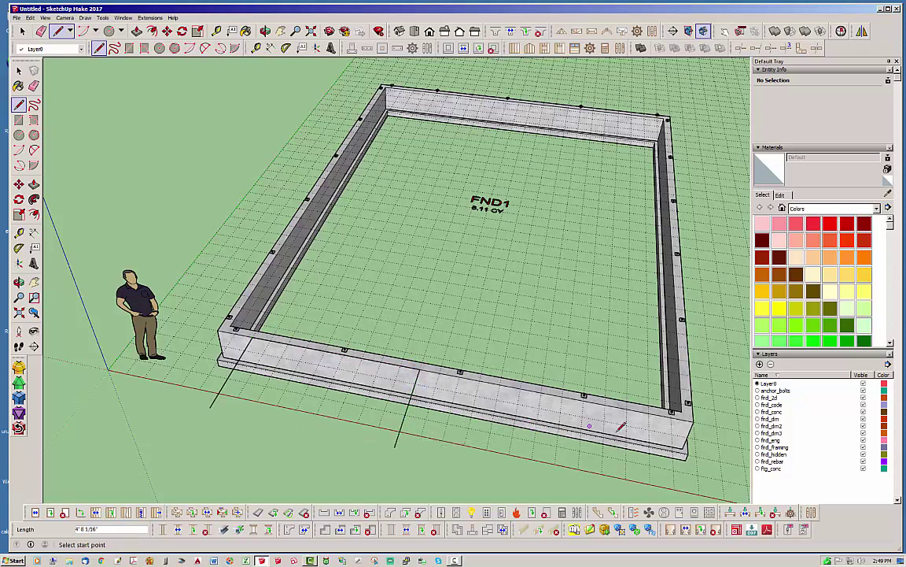
Mark the second opening with a line along the front wall's top edge and an outward marker line at each end.
{"action": "left_click", "coordinate": [647, 413]}
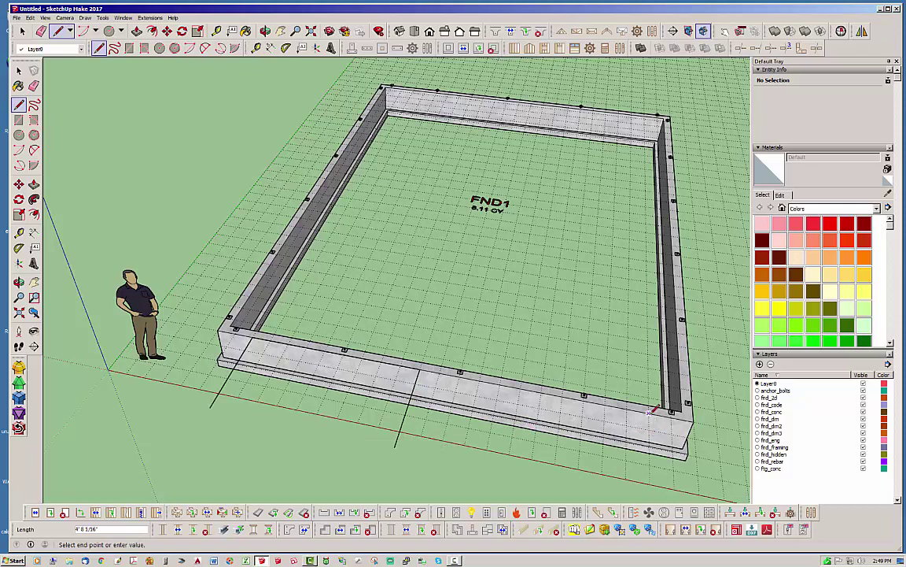
{"action": "left_click", "coordinate": [461, 376]}
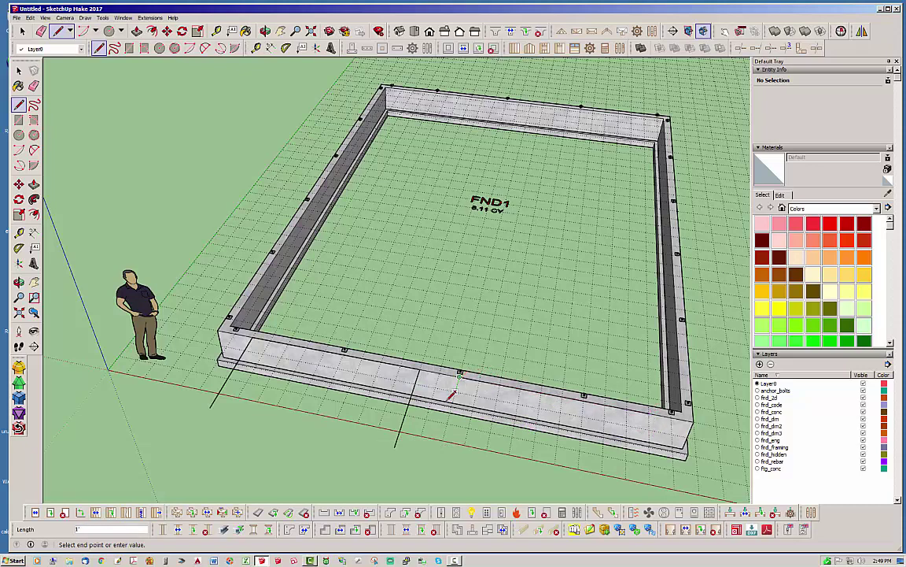
{"action": "left_click", "coordinate": [442, 440]}
{"action": "key", "text": "Escape"}
{"action": "left_click", "coordinate": [649, 413]}
{"action": "middle_click_drag", "start_coordinate": [588, 432], "coordinate": [441, 369]}
{"action": "key", "text": "l"}
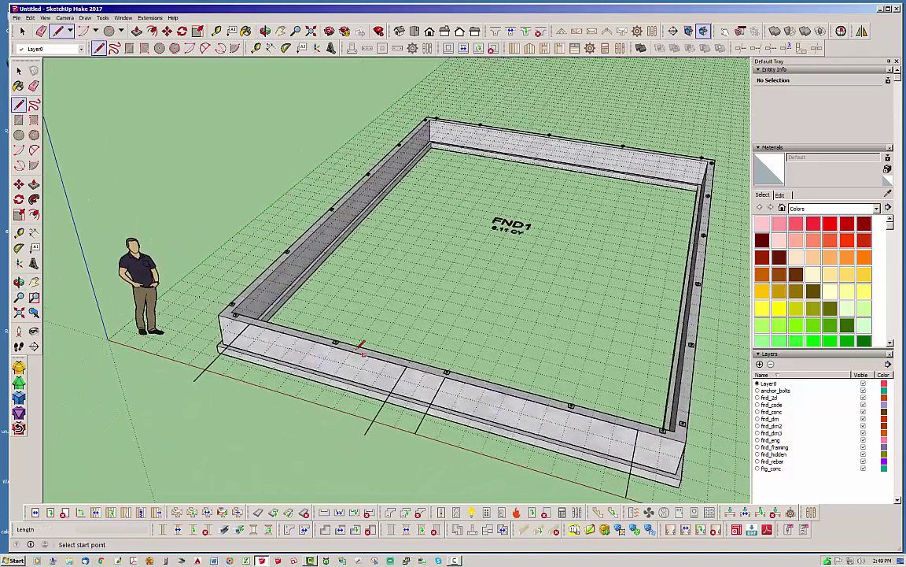
Start a foundation blockout and set its width to 108 in.
{"action": "left_click", "coordinate": [22, 31]}
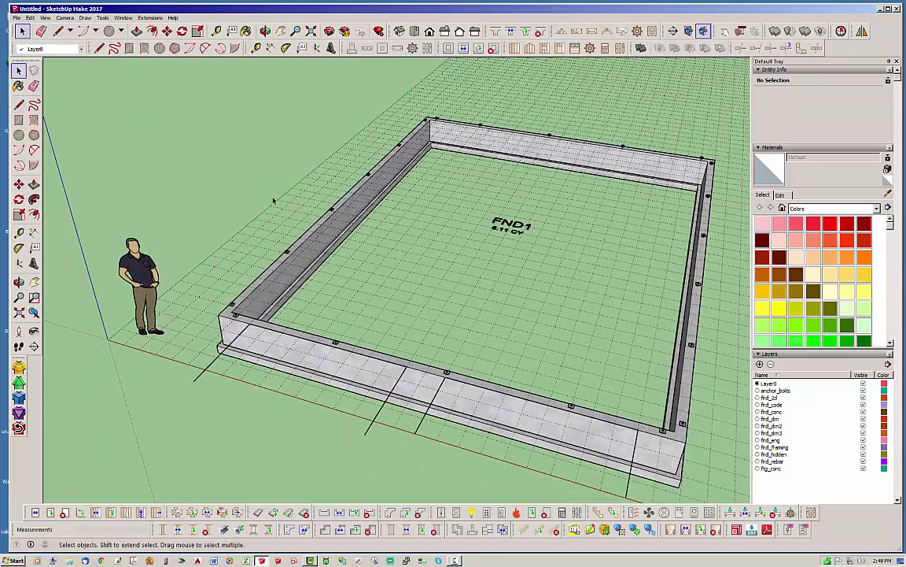
{"action": "middle_click_drag", "start_coordinate": [285, 376], "coordinate": [463, 295]}
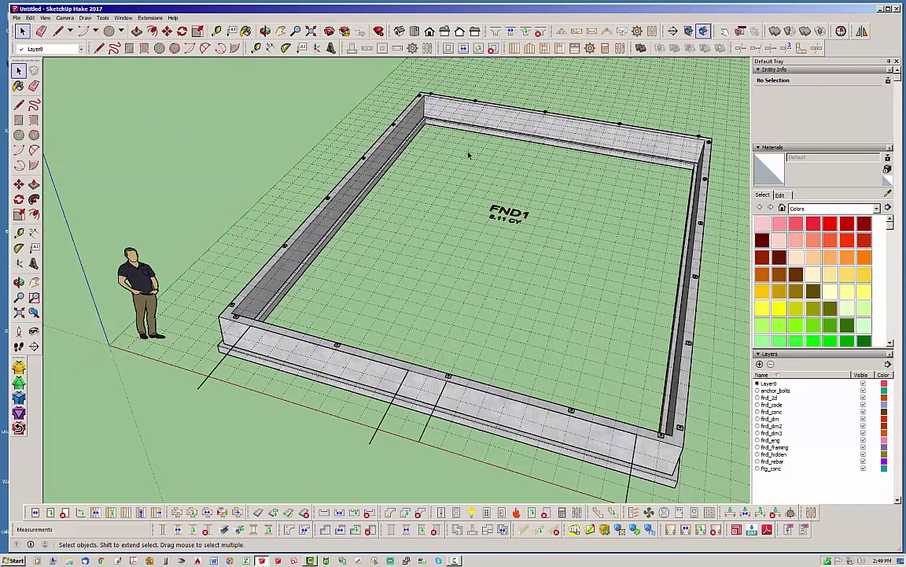
{"action": "left_click", "coordinate": [323, 513]}
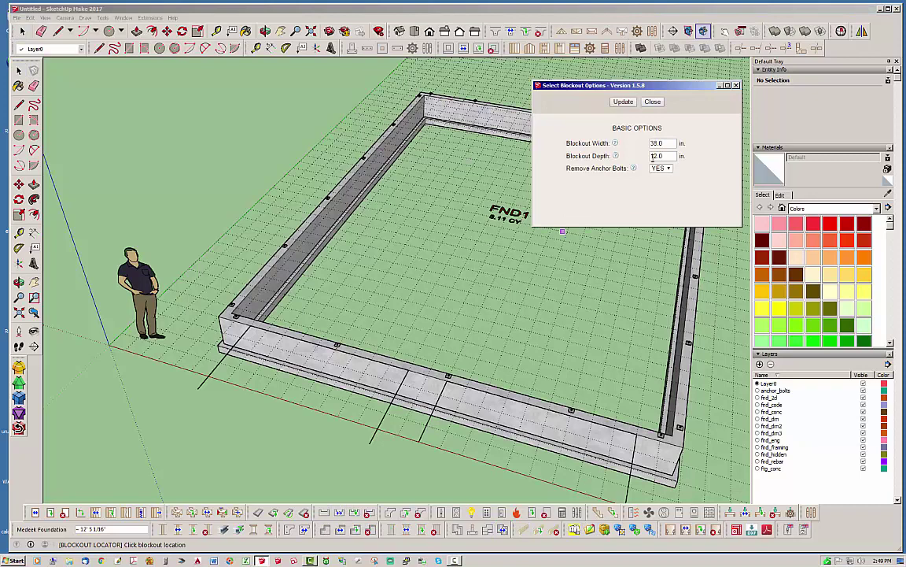
{"action": "double_click", "coordinate": [668, 143]}
{"action": "type", "text": "108"}
{"action": "left_click", "coordinate": [622, 103]}
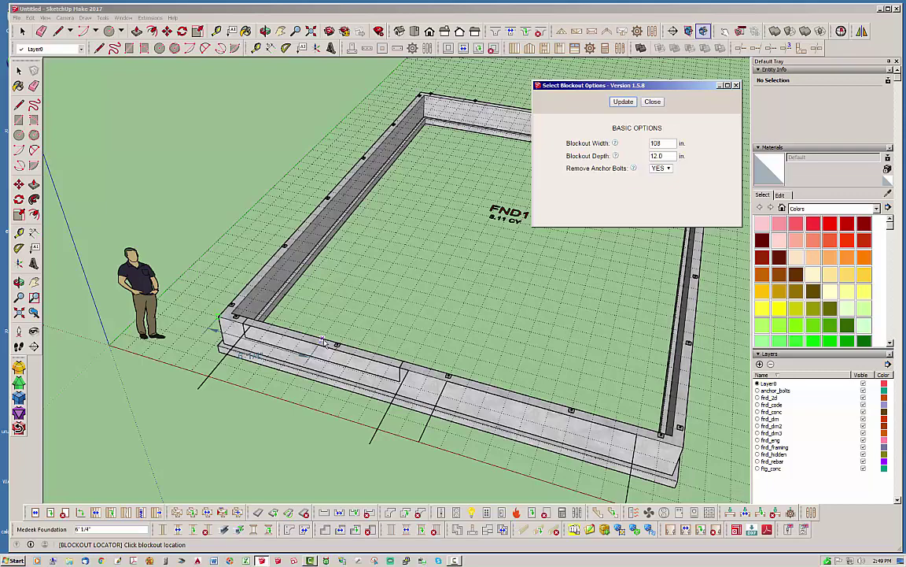
Place two blockouts centered between the marker lines on the front stemwall, about 6' 6" and 17' 6" from the corner nearest the origin.
{"action": "scroll", "coordinate": [324, 344], "scroll_direction": "up", "scroll_amount": 4}
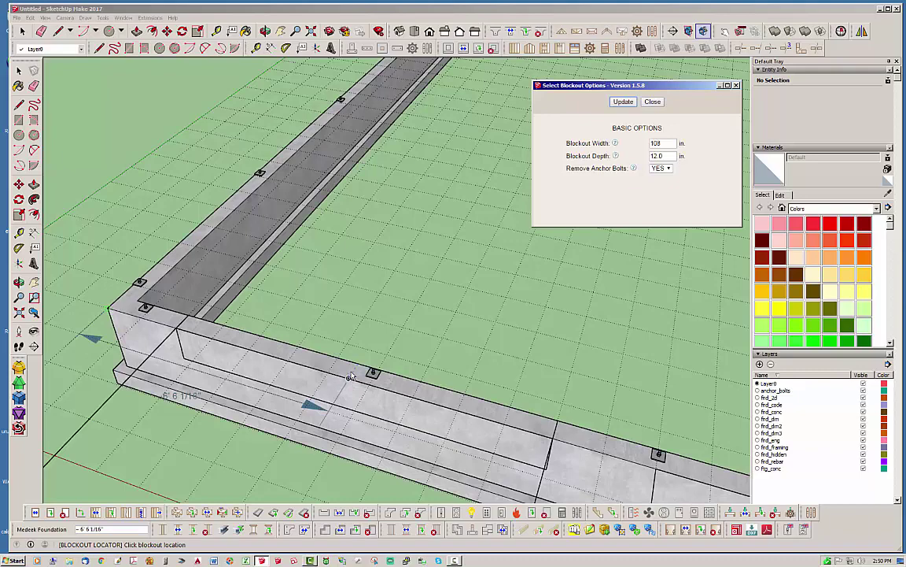
{"action": "left_click", "coordinate": [354, 373]}
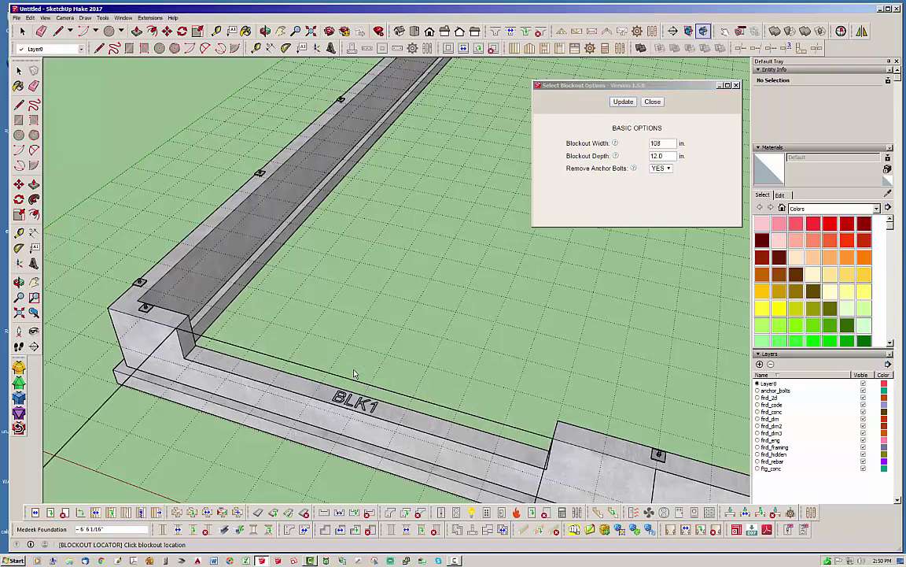
{"action": "scroll", "coordinate": [354, 373], "scroll_direction": "down", "scroll_amount": 5}
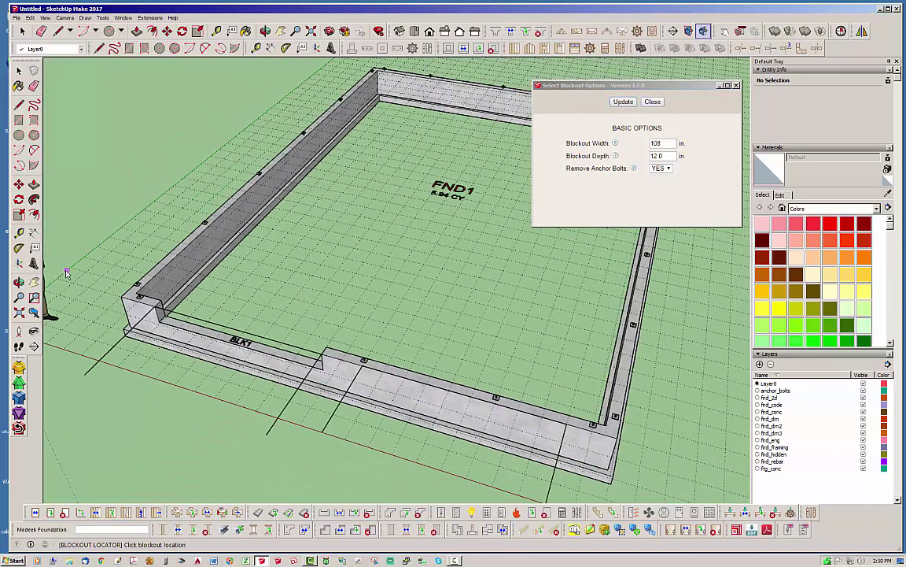
{"action": "left_click", "coordinate": [461, 396]}
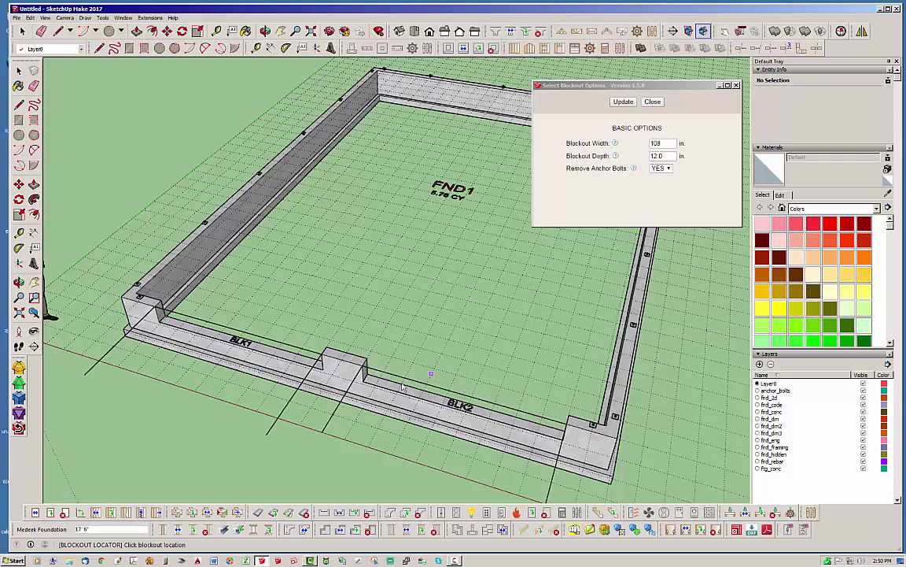
{"action": "key", "text": "space"}
Select all the marker lines along the front stemwall and delete them.
{"action": "scroll", "coordinate": [240, 438], "scroll_direction": "down", "scroll_amount": 2}
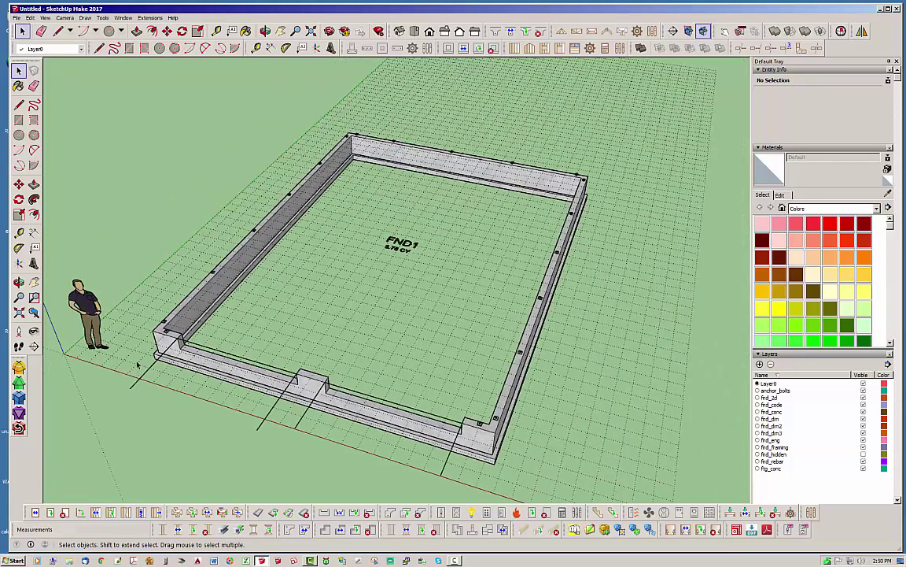
{"action": "left_click_drag", "start_coordinate": [122, 329], "coordinate": [473, 498]}
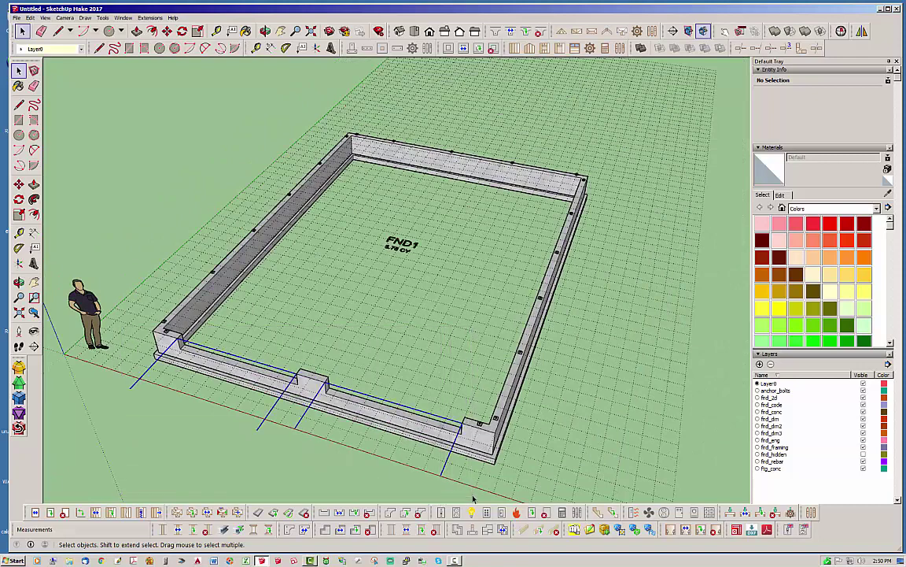
{"action": "left_click", "coordinate": [436, 462]}
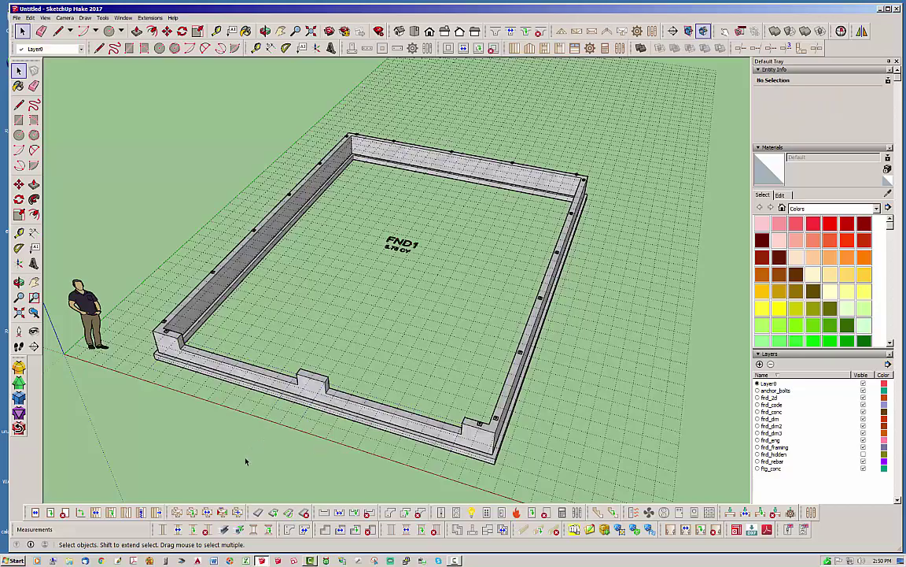
Hide the fnd_conc layer briefly to examine the footing and anchor bolts beneath the stemwall, and show it again.
{"action": "middle_click_drag", "start_coordinate": [245, 418], "coordinate": [299, 253]}
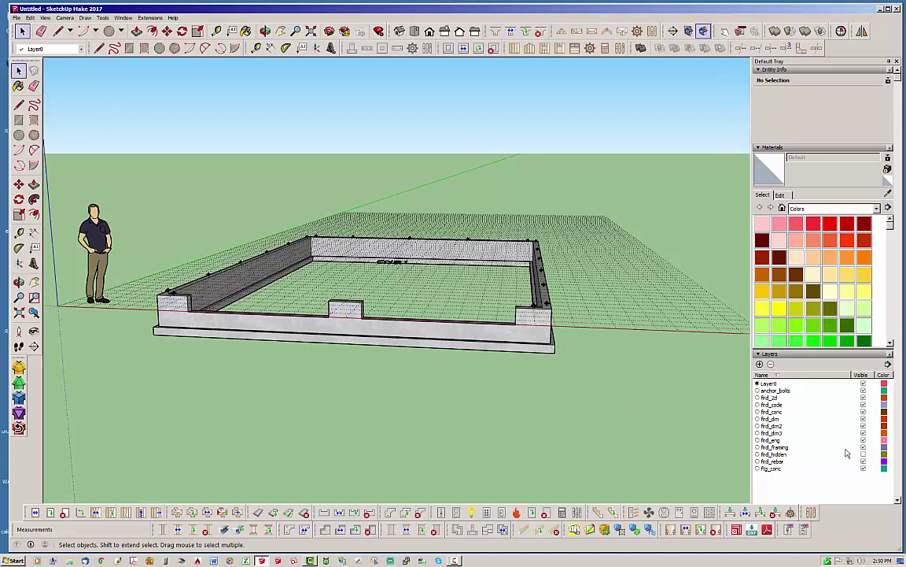
{"action": "left_click", "coordinate": [864, 412]}
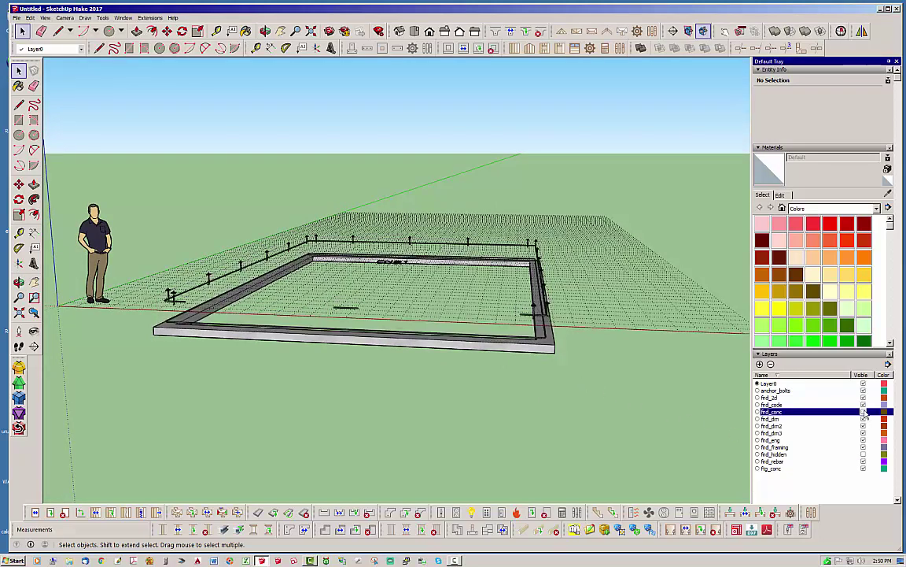
{"action": "left_click", "coordinate": [864, 411]}
{"action": "middle_click_drag", "start_coordinate": [268, 318], "coordinate": [232, 400]}
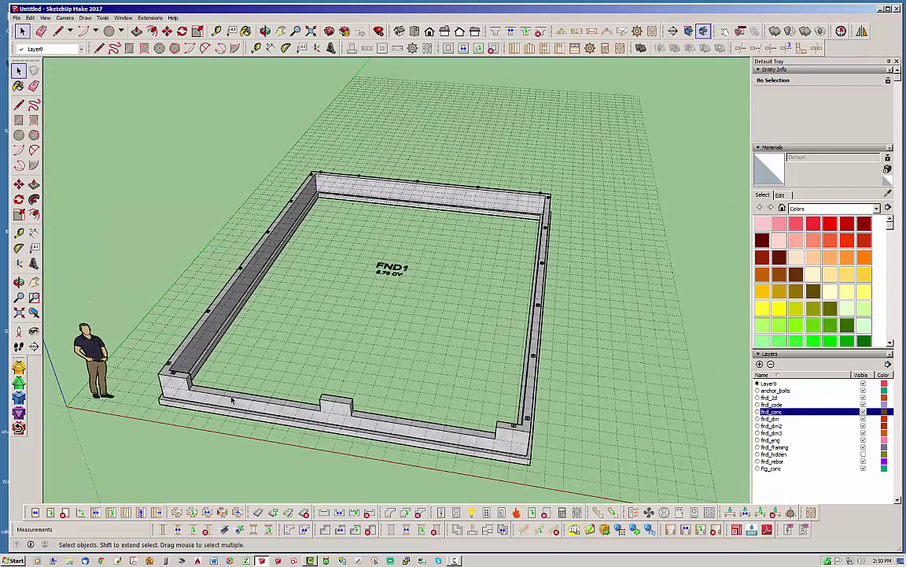
Hide the 1' grid group around the foundation.
{"action": "scroll", "coordinate": [231, 400], "scroll_direction": "up", "scroll_amount": 2}
{"action": "middle_click_drag", "start_coordinate": [276, 366], "coordinate": [275, 401]}
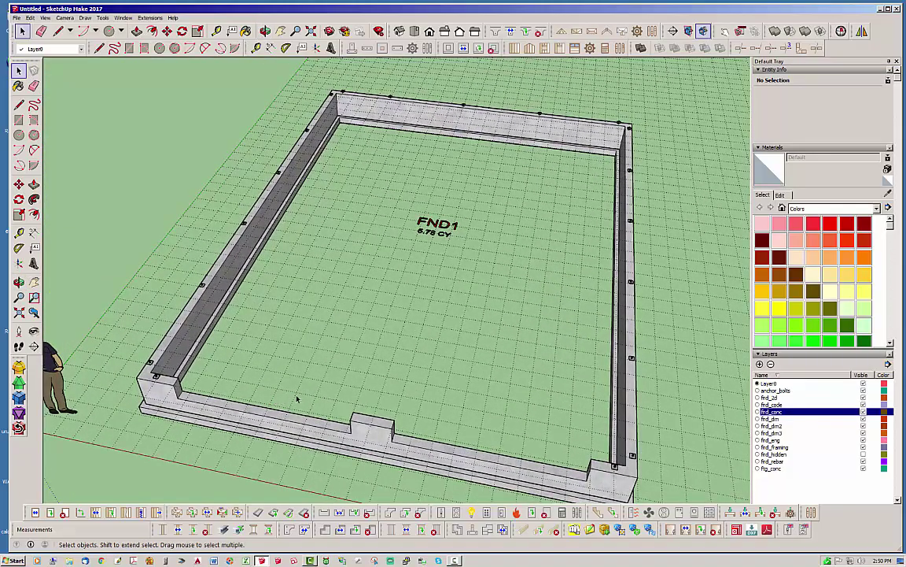
{"action": "right_click", "coordinate": [311, 464]}
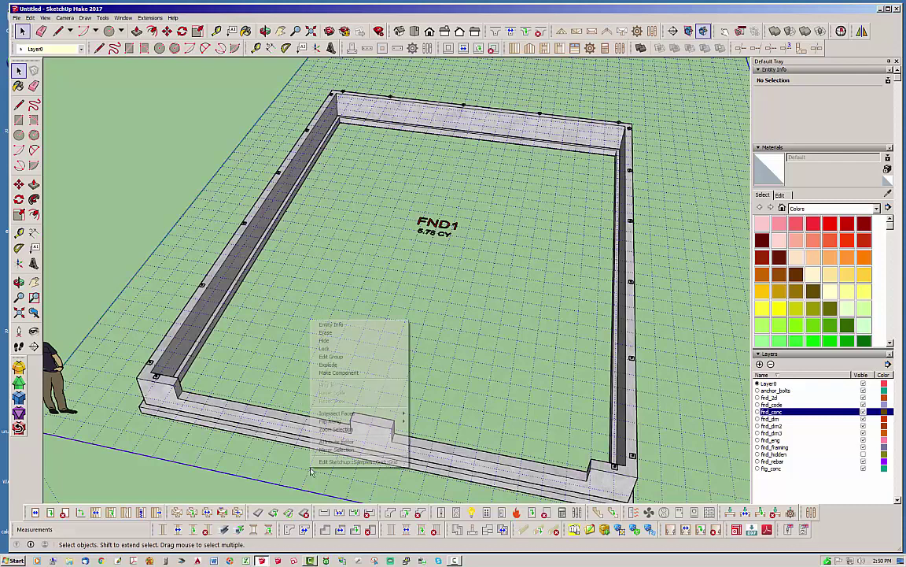
{"action": "left_click", "coordinate": [331, 341]}
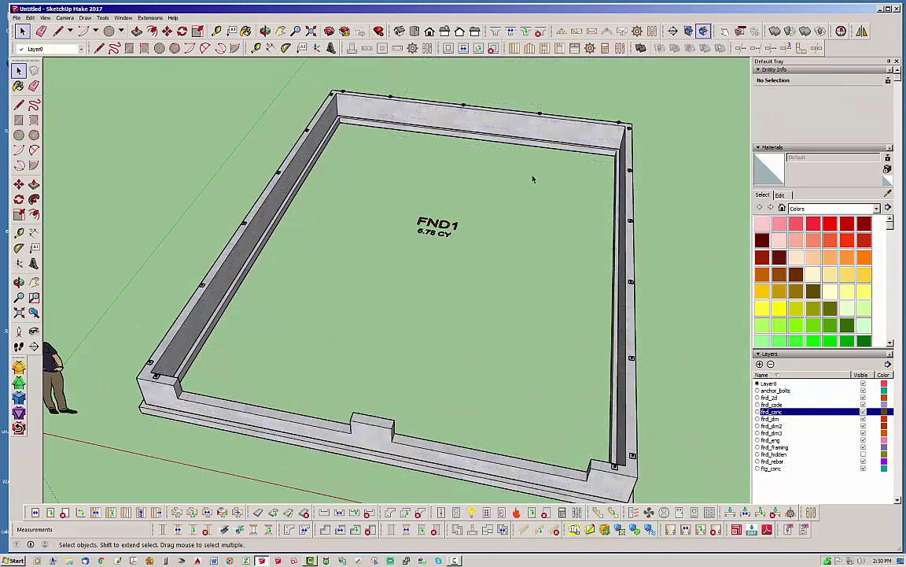
Start a new foundation of type Slab with a Polygon outline.
{"action": "left_click", "coordinate": [367, 49]}
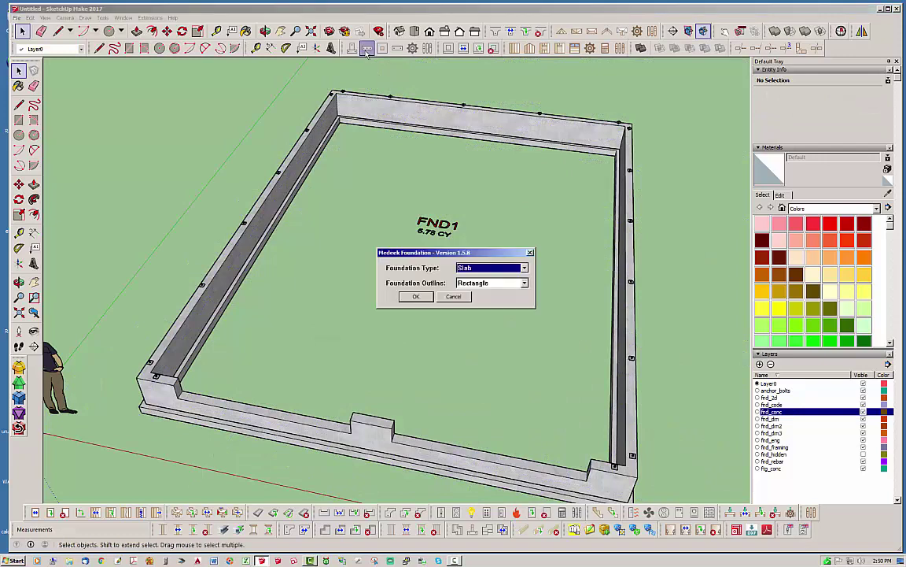
{"action": "left_click", "coordinate": [524, 284]}
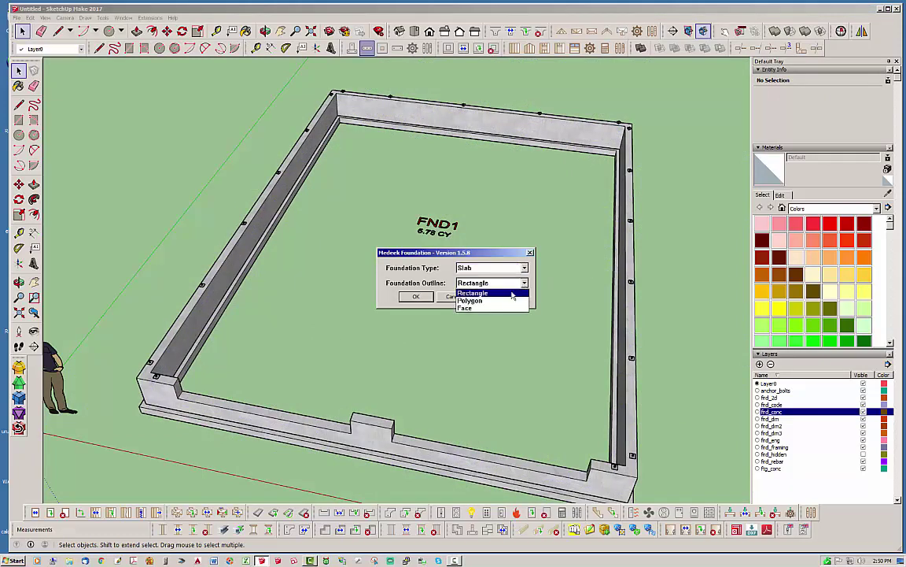
{"action": "left_click", "coordinate": [471, 300]}
{"action": "left_click", "coordinate": [416, 296]}
Trace the slab outline from the stemwall's inside front corner nearest the origin, across the first blockout's outer face and around the middle pier.
{"action": "scroll", "coordinate": [157, 369], "scroll_direction": "up", "scroll_amount": 3}
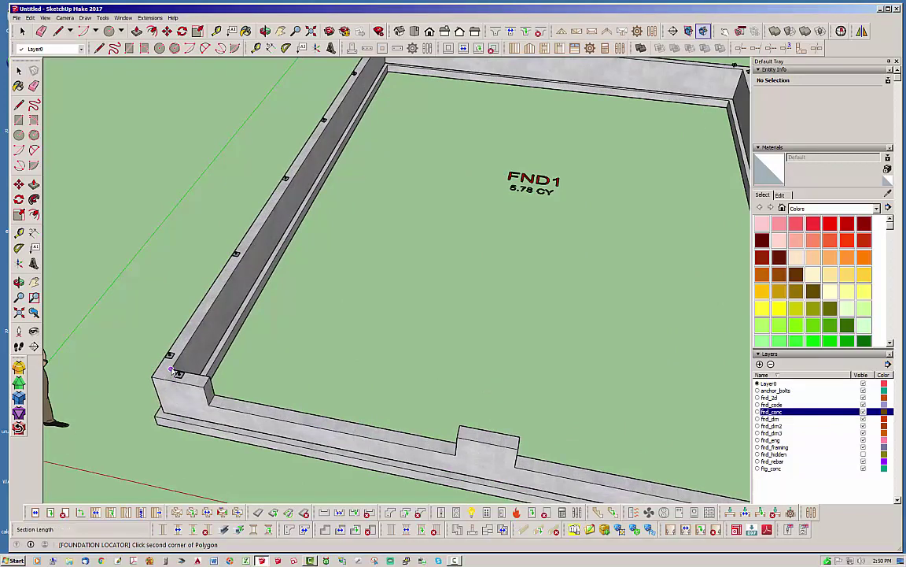
{"action": "left_click", "coordinate": [179, 373]}
{"action": "left_click", "coordinate": [209, 379]}
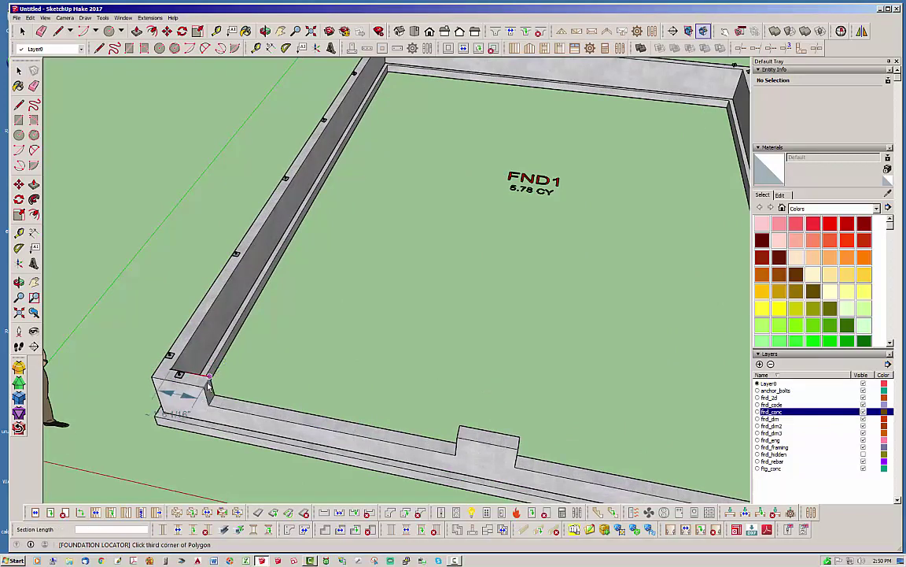
{"action": "left_click", "coordinate": [213, 387]}
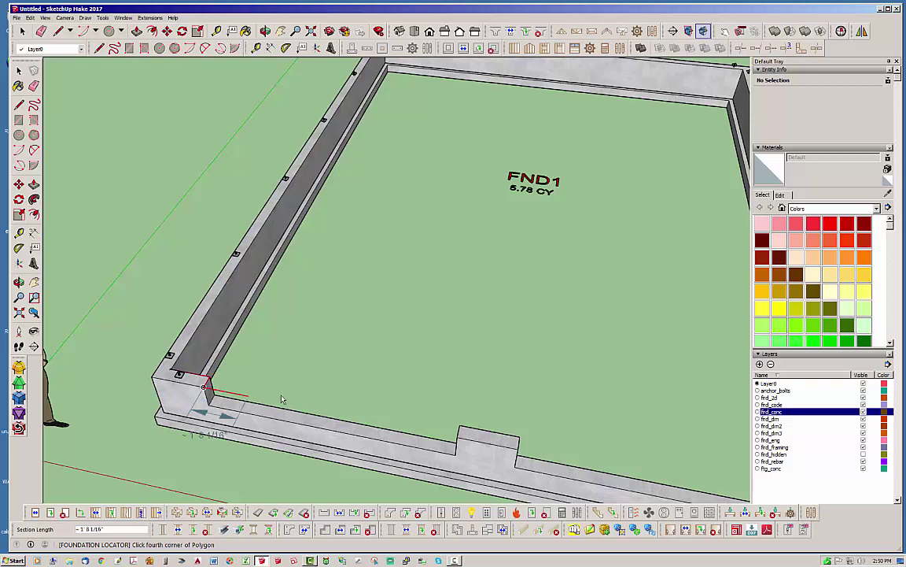
{"action": "left_click", "coordinate": [456, 437]}
{"action": "left_click", "coordinate": [458, 427]}
{"action": "left_click", "coordinate": [520, 439]}
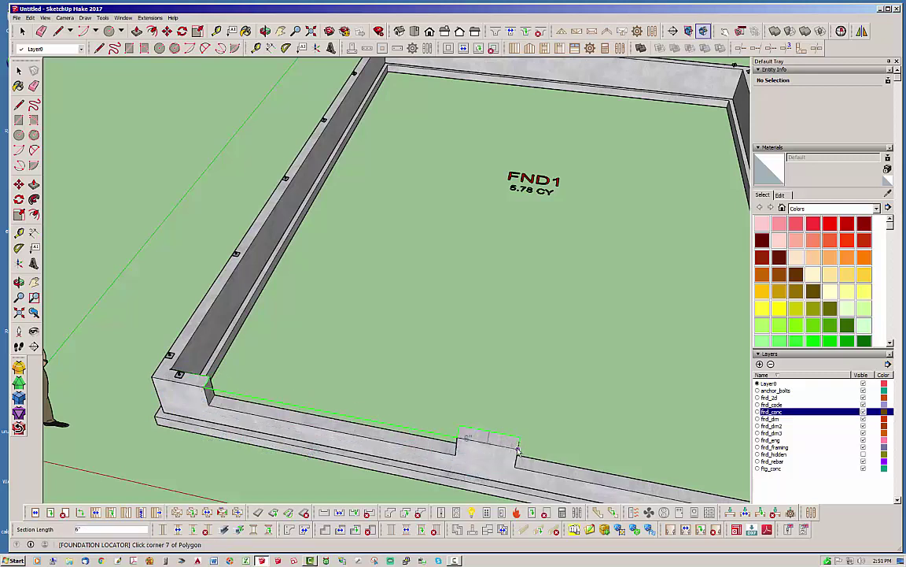
{"action": "left_click", "coordinate": [517, 449]}
Continue the slab outline along the second blockout's outer face and around the end pier to the far inside front corner.
{"action": "scroll", "coordinate": [504, 441], "scroll_direction": "down", "scroll_amount": 5}
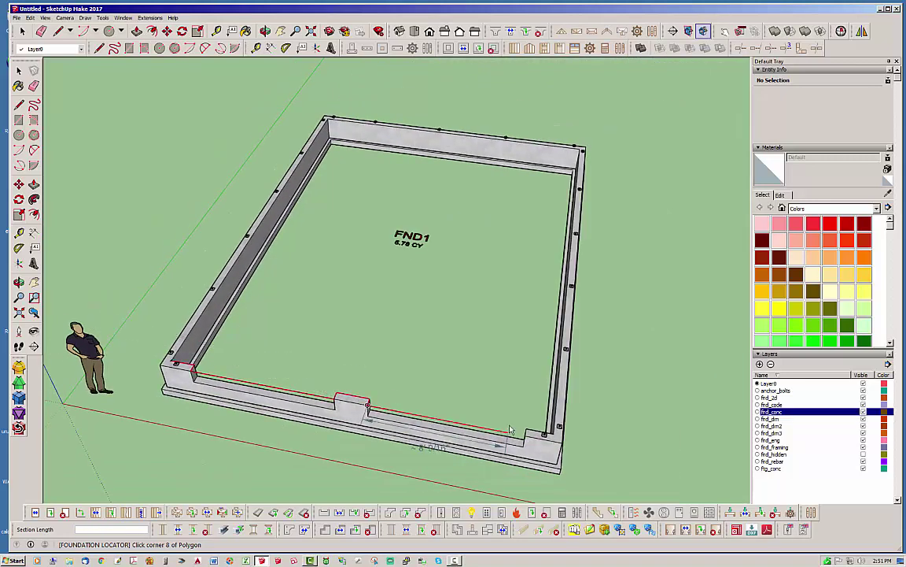
{"action": "scroll", "coordinate": [541, 447], "scroll_direction": "up", "scroll_amount": 6}
{"action": "left_click", "coordinate": [541, 446]}
{"action": "left_click", "coordinate": [541, 433]}
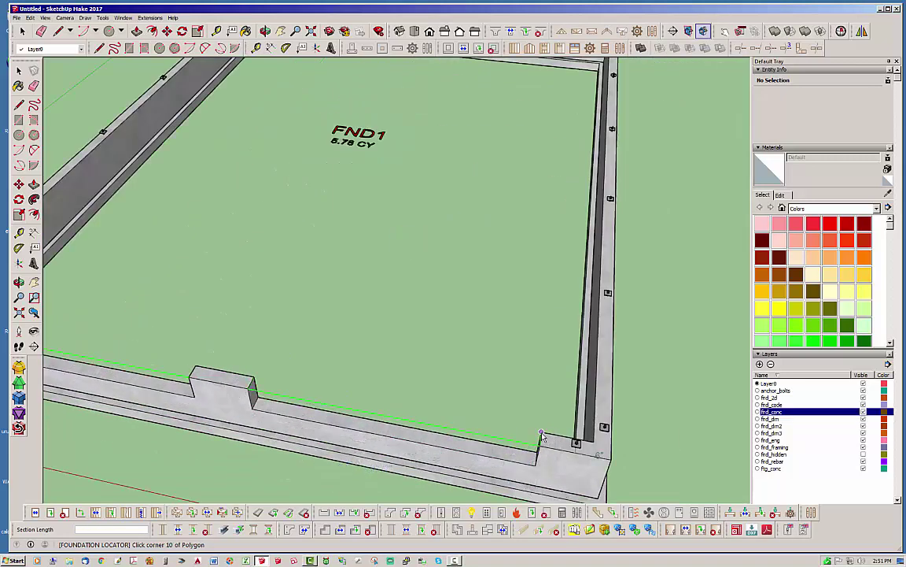
{"action": "left_click", "coordinate": [595, 445]}
Trace the remaining slab corners along the inside of the side and back stemwalls and close the outline at its starting corner.
{"action": "scroll", "coordinate": [551, 374], "scroll_direction": "down", "scroll_amount": 10}
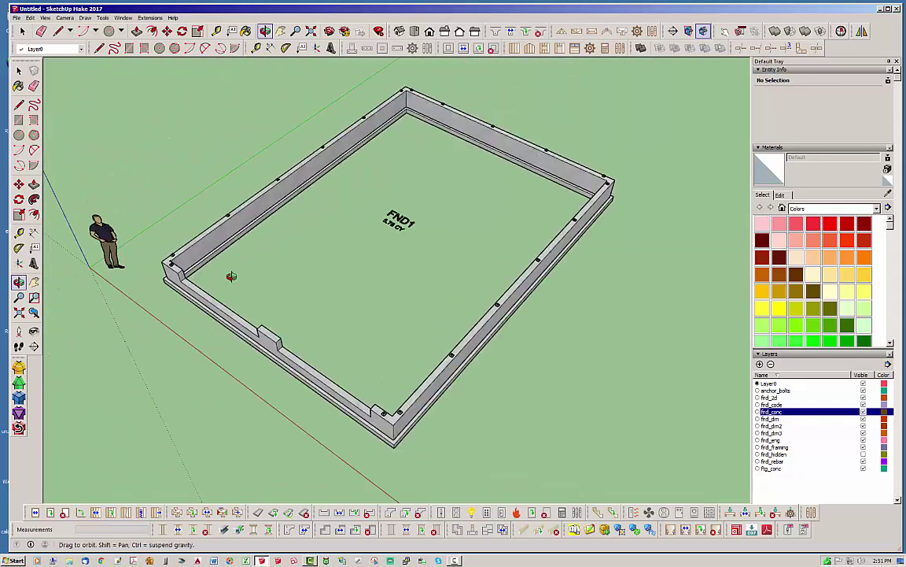
{"action": "scroll", "coordinate": [343, 339], "scroll_direction": "down", "scroll_amount": 2}
{"action": "scroll", "coordinate": [660, 389], "scroll_direction": "up", "scroll_amount": 5}
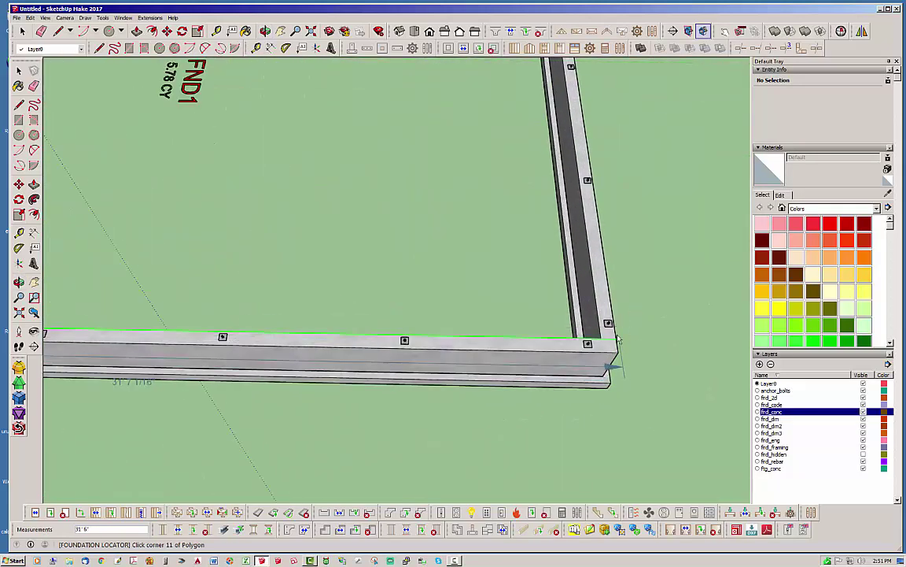
{"action": "left_click", "coordinate": [603, 340]}
{"action": "scroll", "coordinate": [614, 307], "scroll_direction": "down", "scroll_amount": 4}
{"action": "middle_click_drag", "start_coordinate": [583, 295], "coordinate": [504, 331]}
{"action": "scroll", "coordinate": [573, 453], "scroll_direction": "up", "scroll_amount": 4}
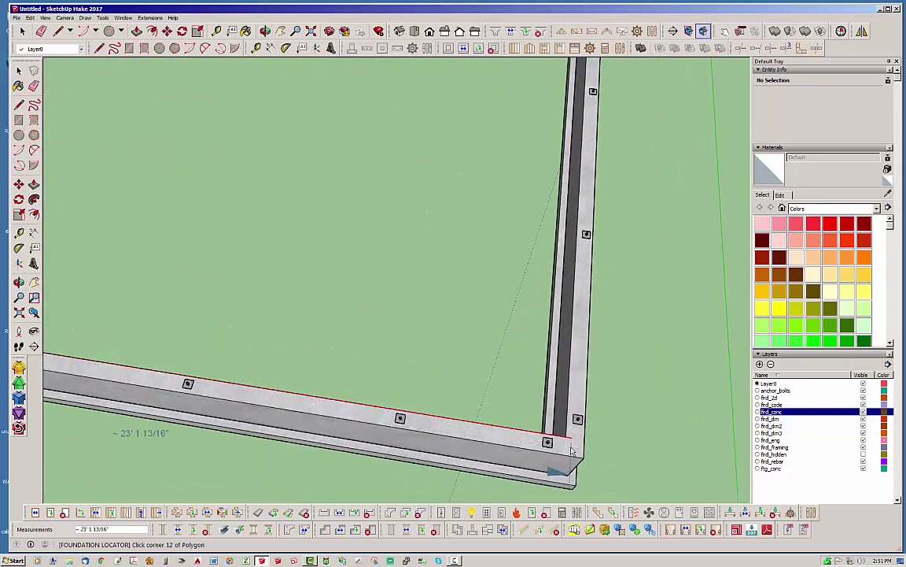
{"action": "scroll", "coordinate": [566, 439], "scroll_direction": "down", "scroll_amount": 6}
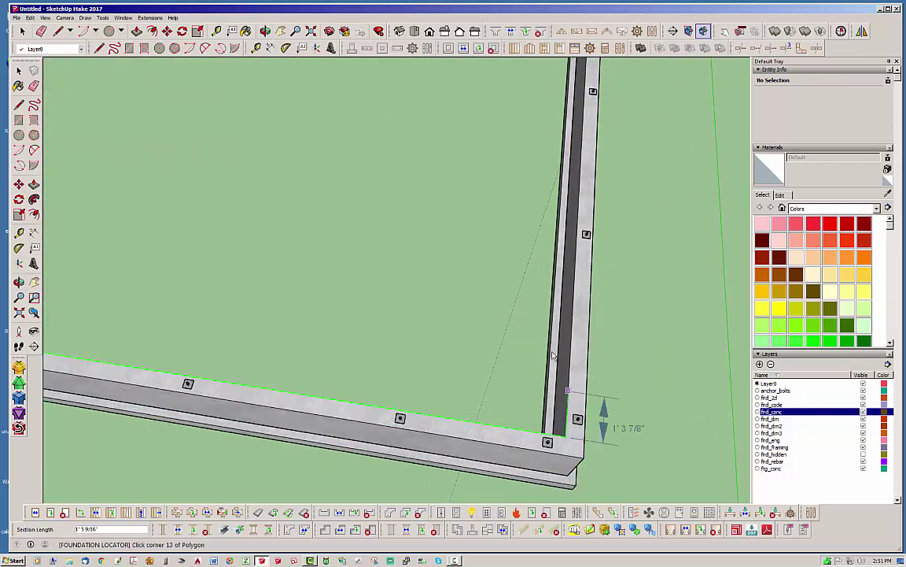
{"action": "middle_click_drag", "start_coordinate": [315, 384], "coordinate": [431, 417]}
{"action": "scroll", "coordinate": [431, 418], "scroll_direction": "up", "scroll_amount": 6}
{"action": "scroll", "coordinate": [397, 378], "scroll_direction": "up", "scroll_amount": 5}
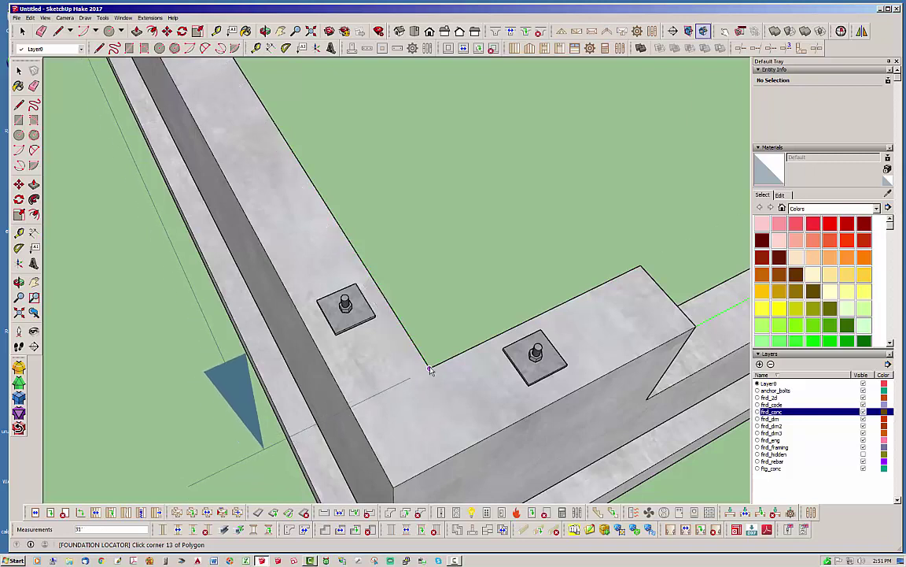
{"action": "left_click", "coordinate": [430, 370]}
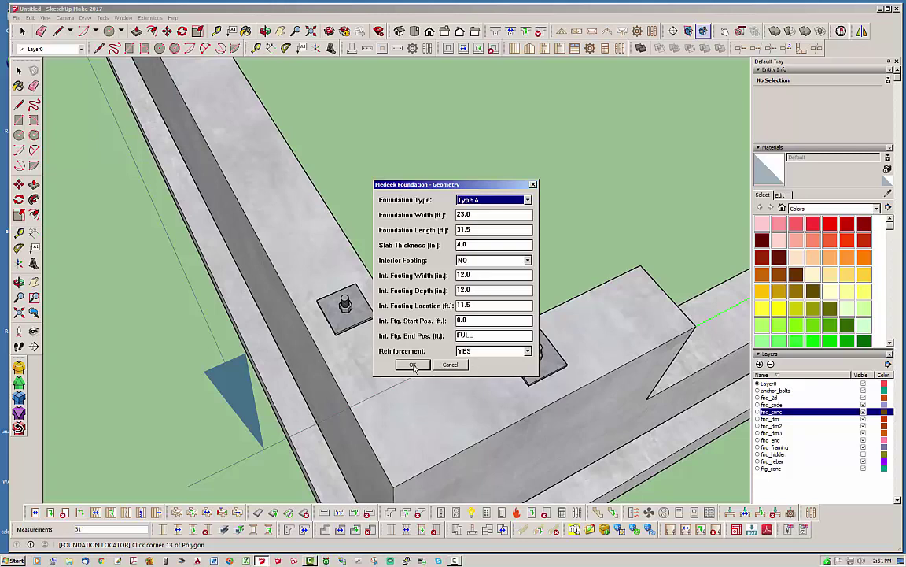
Create the 4 in. Type A slab without an interior footing, using #3-BAR reinforcement at 24 in. spacing.
{"action": "left_click", "coordinate": [413, 366]}
{"action": "left_click", "coordinate": [487, 253]}
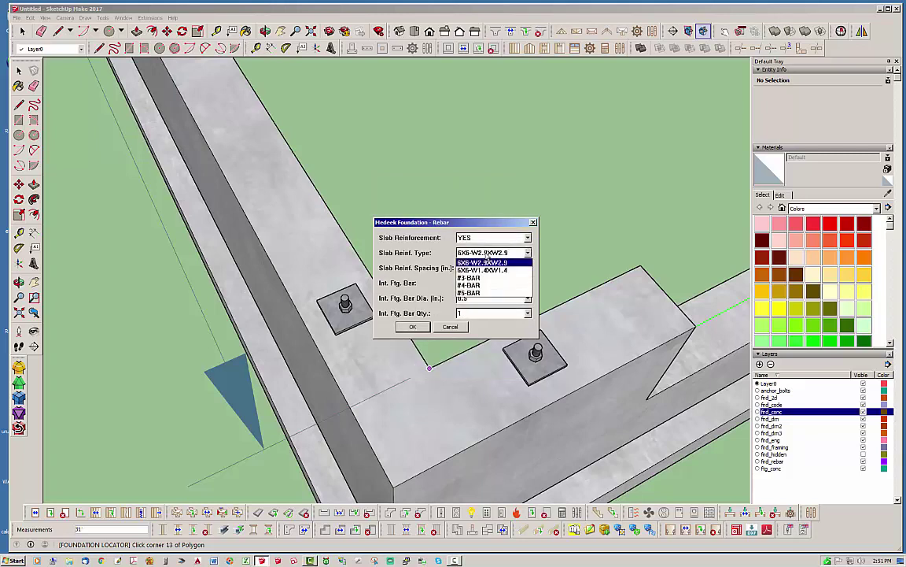
{"action": "left_click", "coordinate": [489, 280]}
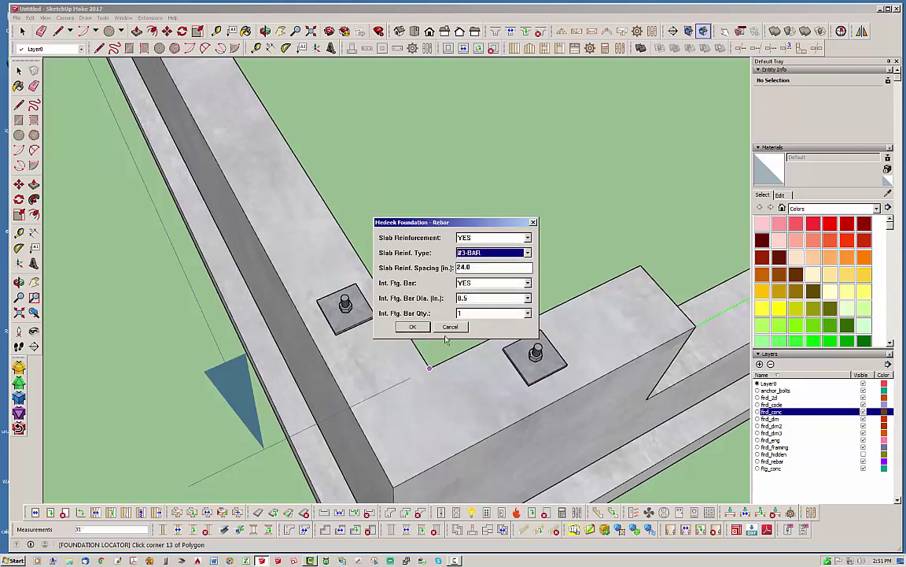
{"action": "left_click", "coordinate": [412, 327]}
Move the slab straight down so its underside rests on the bottom of the front wall blockouts.
{"action": "scroll", "coordinate": [206, 320], "scroll_direction": "down", "scroll_amount": 8}
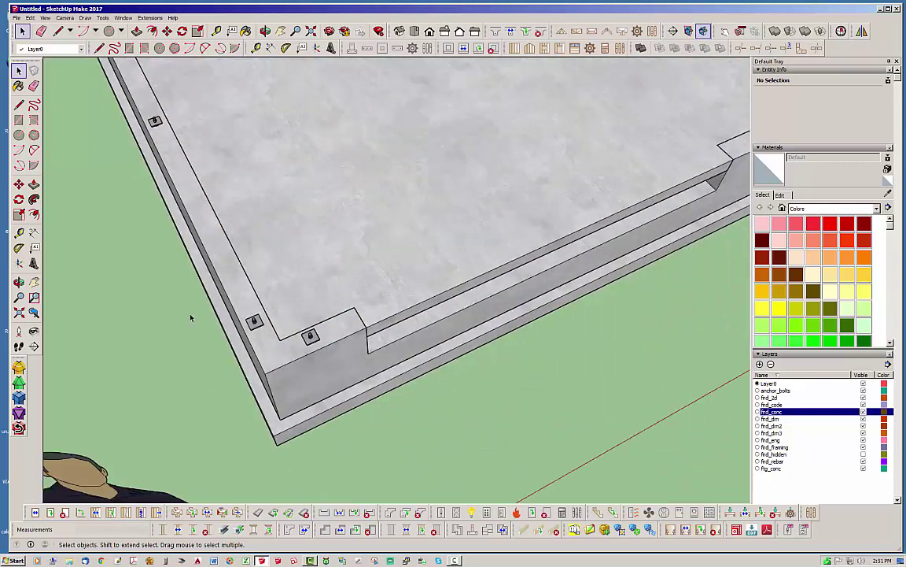
{"action": "middle_click_drag", "start_coordinate": [330, 327], "coordinate": [157, 161]}
{"action": "scroll", "coordinate": [353, 303], "scroll_direction": "up", "scroll_amount": 1}
{"action": "scroll", "coordinate": [354, 303], "scroll_direction": "up", "scroll_amount": 5}
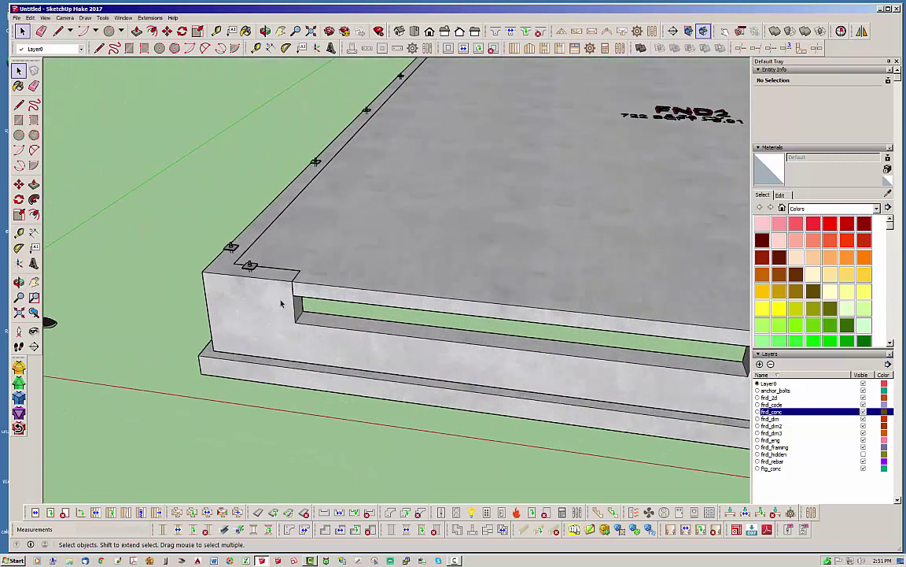
{"action": "left_click", "coordinate": [386, 277]}
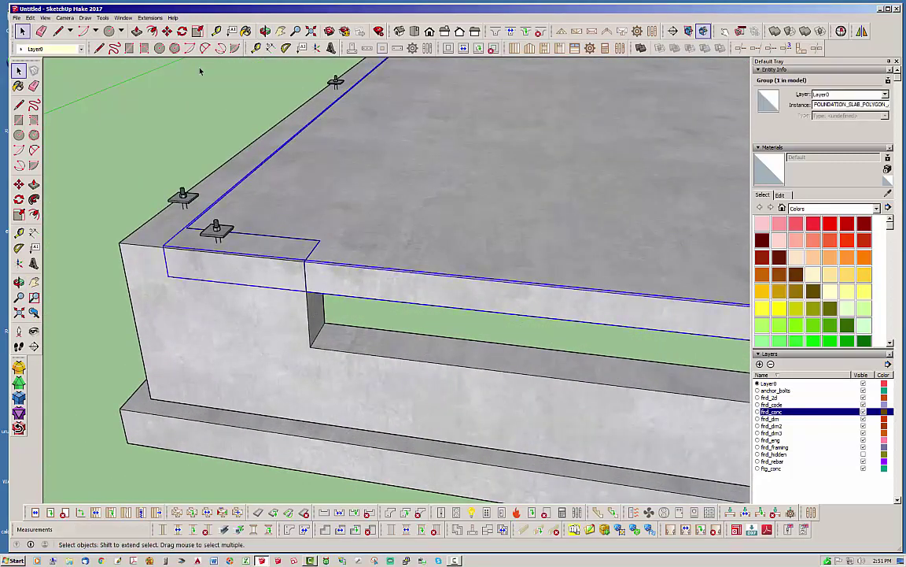
{"action": "left_click", "coordinate": [165, 34]}
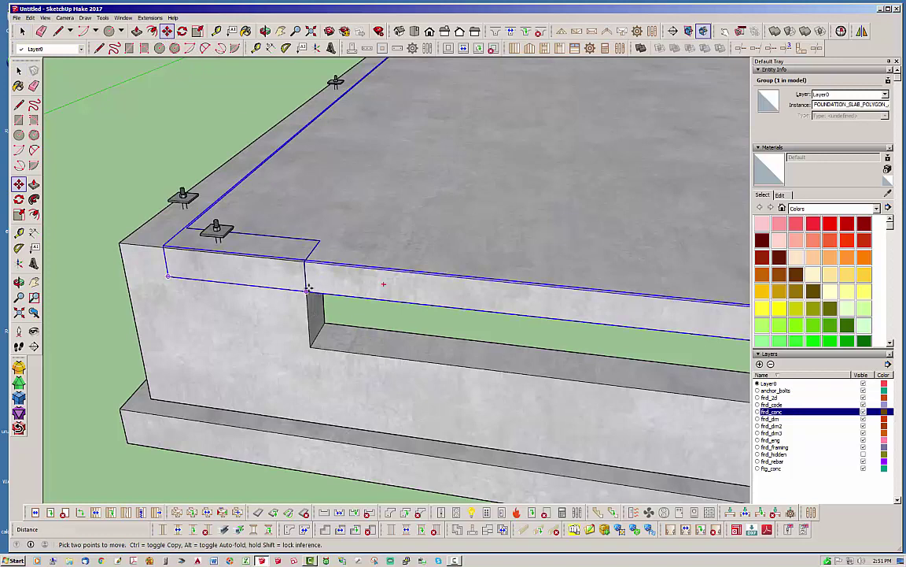
{"action": "left_click", "coordinate": [307, 292]}
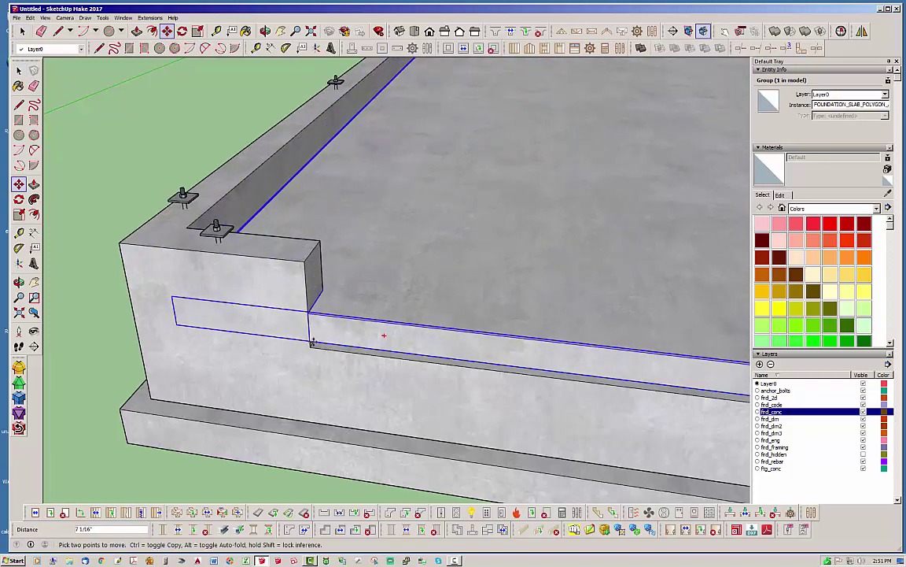
{"action": "left_click", "coordinate": [310, 346]}
{"action": "key", "text": "space"}
{"action": "left_click", "coordinate": [143, 126]}
Start a rectangular wall assembly and draw its first 32' wall on the side stemwall farther from the origin, from front to back outer corner.
{"action": "middle_click_drag", "start_coordinate": [136, 175], "coordinate": [164, 217]}
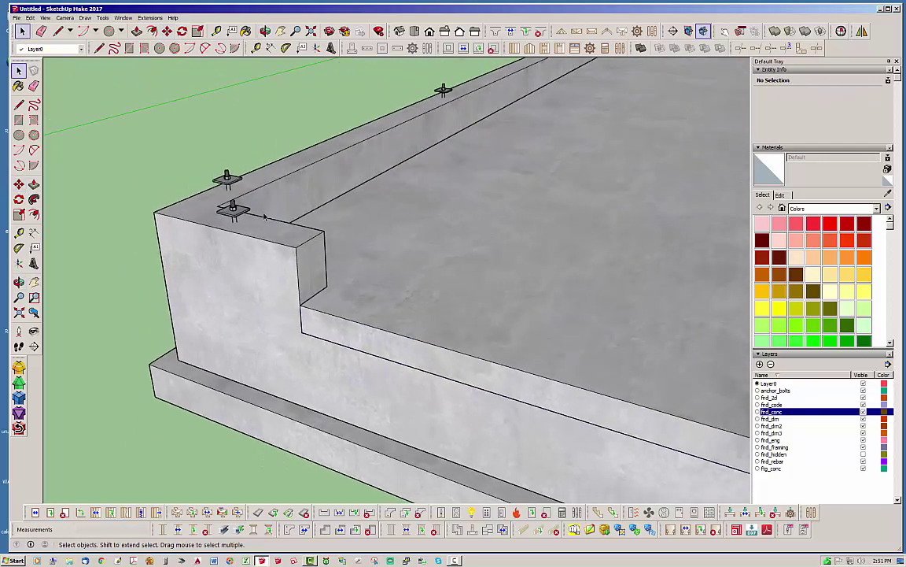
{"action": "scroll", "coordinate": [134, 231], "scroll_direction": "down", "scroll_amount": 6}
{"action": "mouse_move", "coordinate": [350, 255]}
{"action": "middle_mouse_down"}
{"action": "mouse_move", "coordinate": [446, 344]}
{"action": "mouse_move", "coordinate": [364, 259]}
{"action": "middle_mouse_up"}
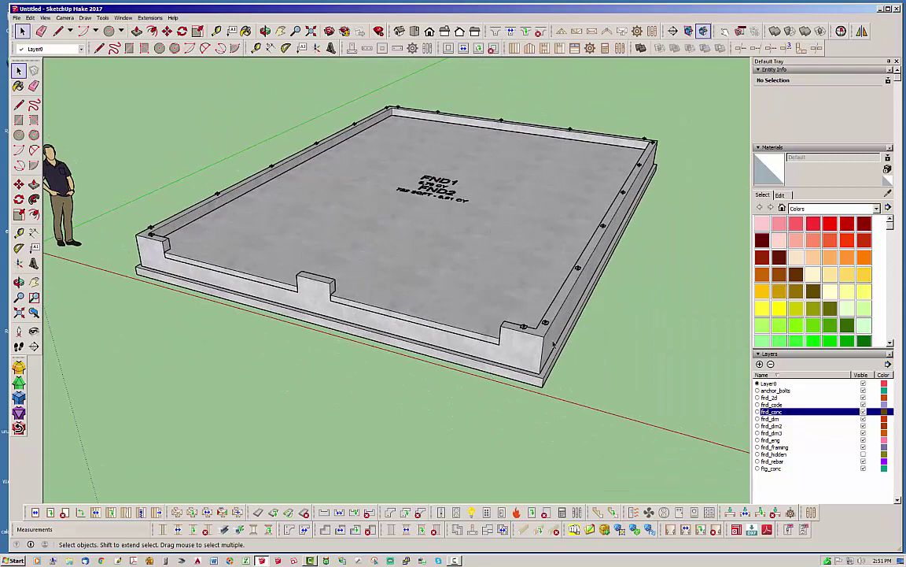
{"action": "middle_click_drag", "start_coordinate": [378, 302], "coordinate": [229, 328]}
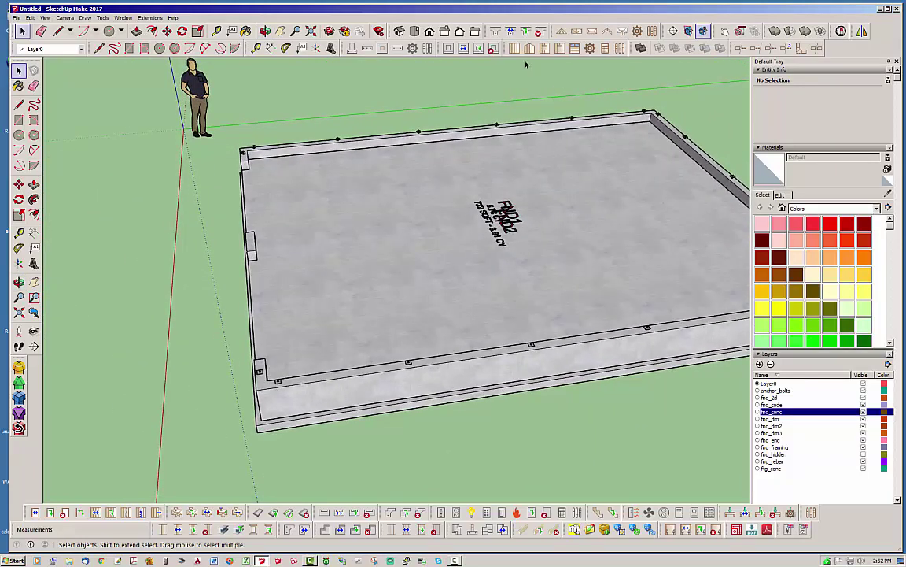
{"action": "left_click", "coordinate": [464, 48]}
{"action": "left_click_drag", "start_coordinate": [677, 75], "coordinate": [824, 69]}
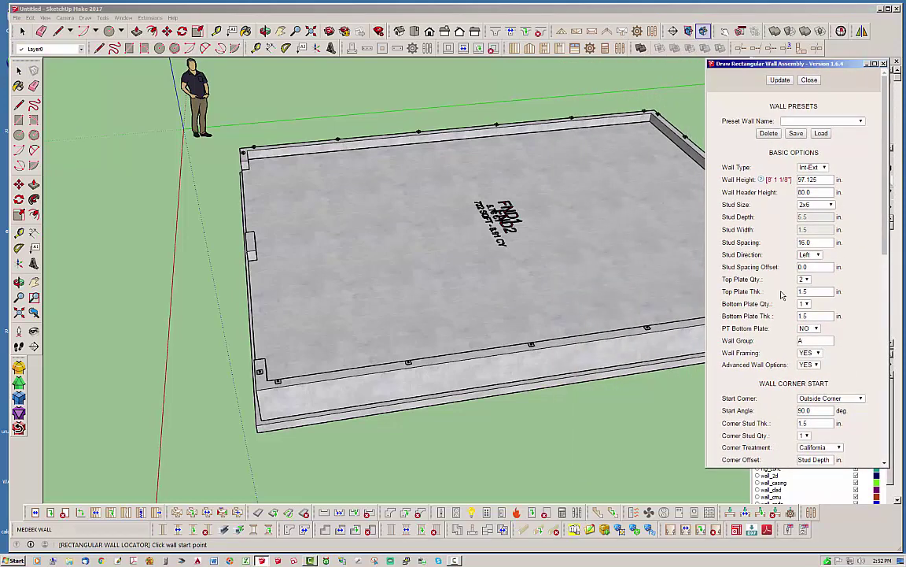
{"action": "scroll", "coordinate": [299, 417], "scroll_direction": "up", "scroll_amount": 2}
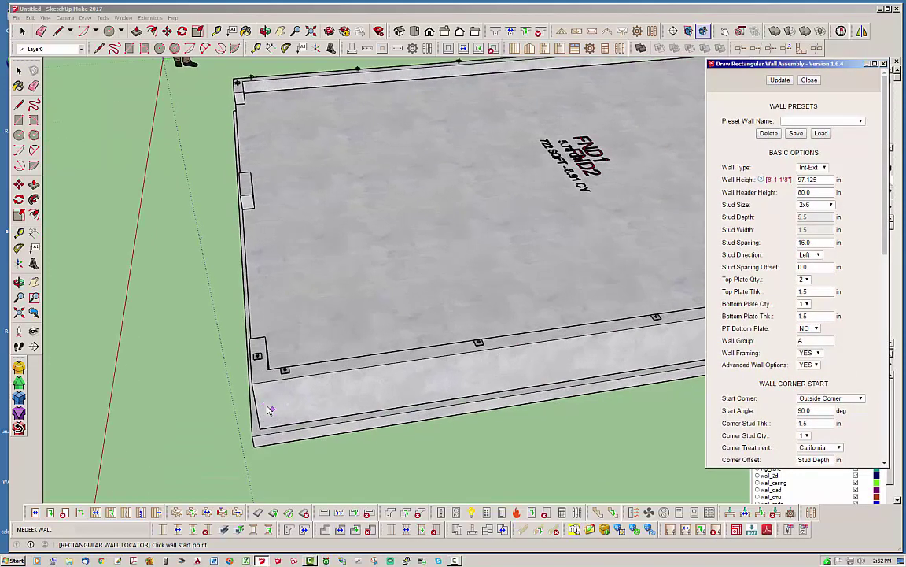
{"action": "left_click", "coordinate": [252, 384]}
{"action": "scroll", "coordinate": [101, 343], "scroll_direction": "down", "scroll_amount": 2}
{"action": "middle_click_drag", "start_coordinate": [504, 330], "coordinate": [189, 323]}
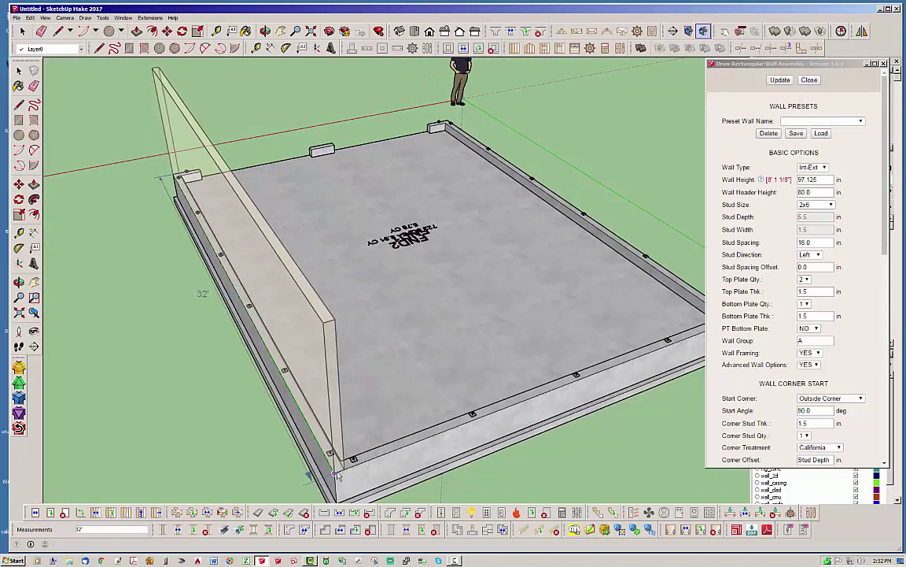
{"action": "left_click", "coordinate": [335, 473]}
Draw the adjoining 24 ft wall along the outer edge of the back stemwall to its other corner.
{"action": "middle_click_drag", "start_coordinate": [538, 401], "coordinate": [307, 377]}
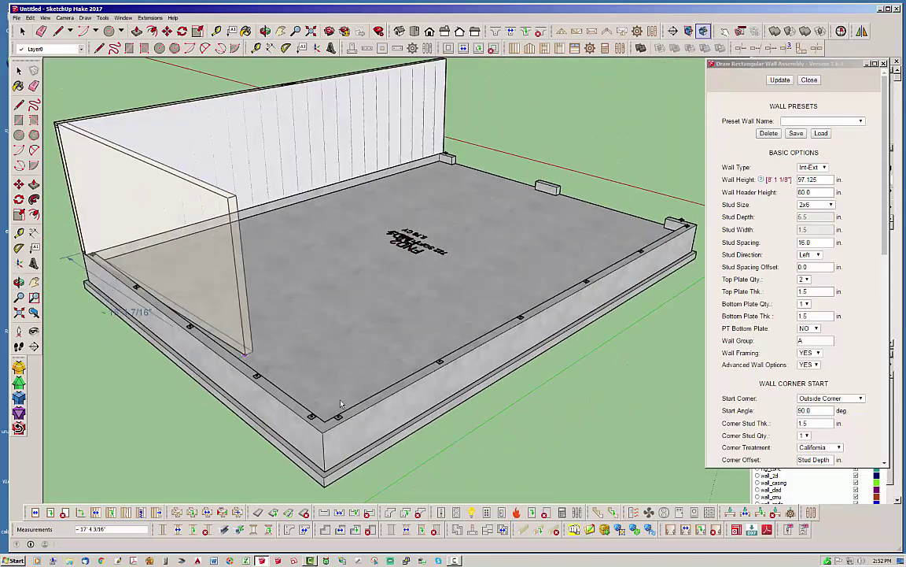
{"action": "scroll", "coordinate": [311, 439], "scroll_direction": "up", "scroll_amount": 2}
{"action": "left_click", "coordinate": [297, 437]}
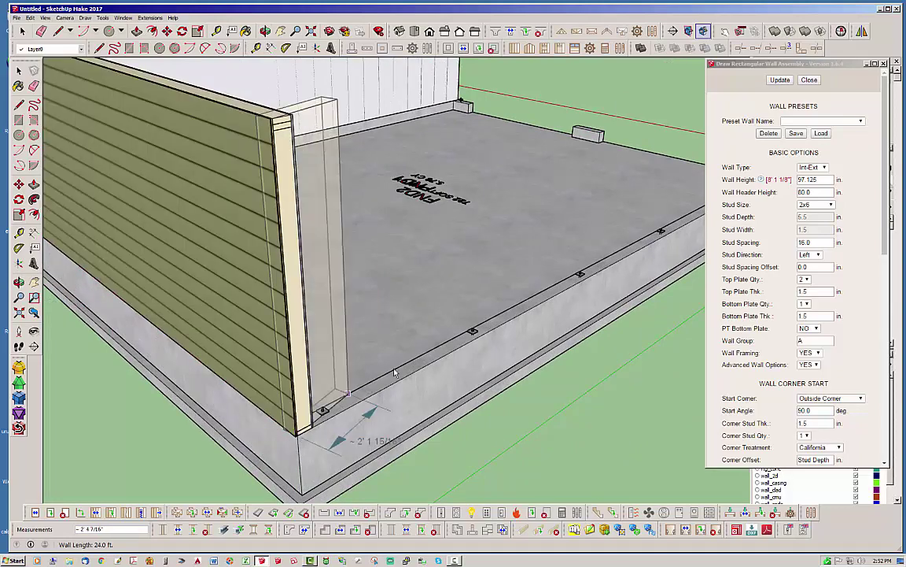
Draw the third wall, 32 ft long, along the side stemwall nearer the origin to its front outer corner.
{"action": "scroll", "coordinate": [392, 370], "scroll_direction": "down", "scroll_amount": 2}
{"action": "middle_click_drag", "start_coordinate": [384, 331], "coordinate": [184, 299]}
{"action": "scroll", "coordinate": [393, 393], "scroll_direction": "up", "scroll_amount": 1}
{"action": "scroll", "coordinate": [373, 445], "scroll_direction": "up", "scroll_amount": 1}
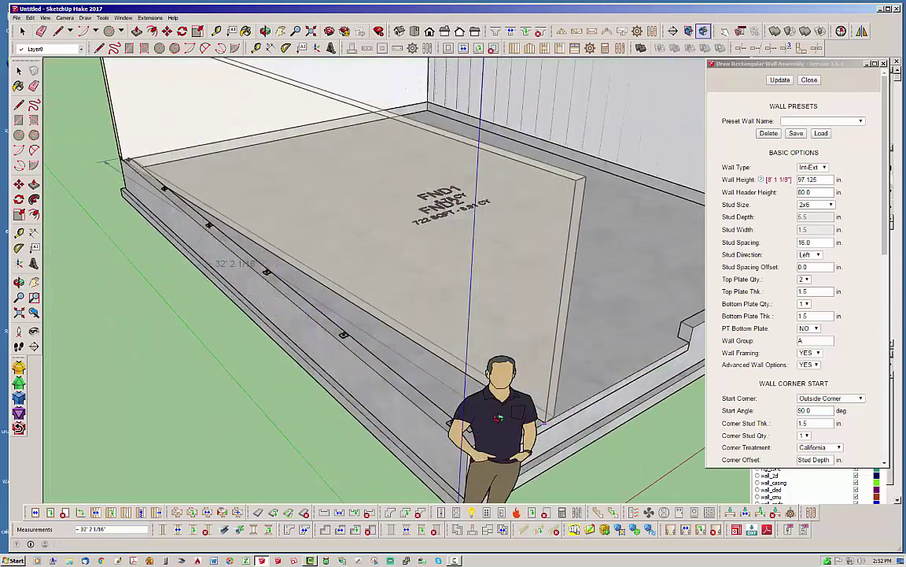
{"action": "middle_click_drag", "start_coordinate": [560, 364], "coordinate": [331, 323]}
{"action": "left_click", "coordinate": [205, 399]}
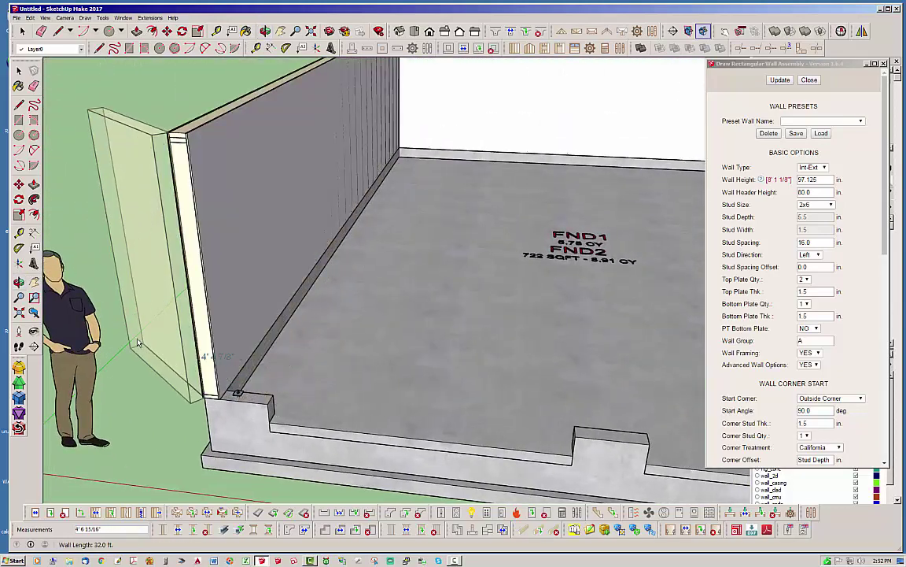
Close the wall assembly with a 24 ft front wall ending at the first wall's starting corner, and finish the wall command.
{"action": "scroll", "coordinate": [101, 344], "scroll_direction": "down", "scroll_amount": 3}
{"action": "scroll", "coordinate": [504, 390], "scroll_direction": "up", "scroll_amount": 3}
{"action": "scroll", "coordinate": [587, 307], "scroll_direction": "up", "scroll_amount": 5}
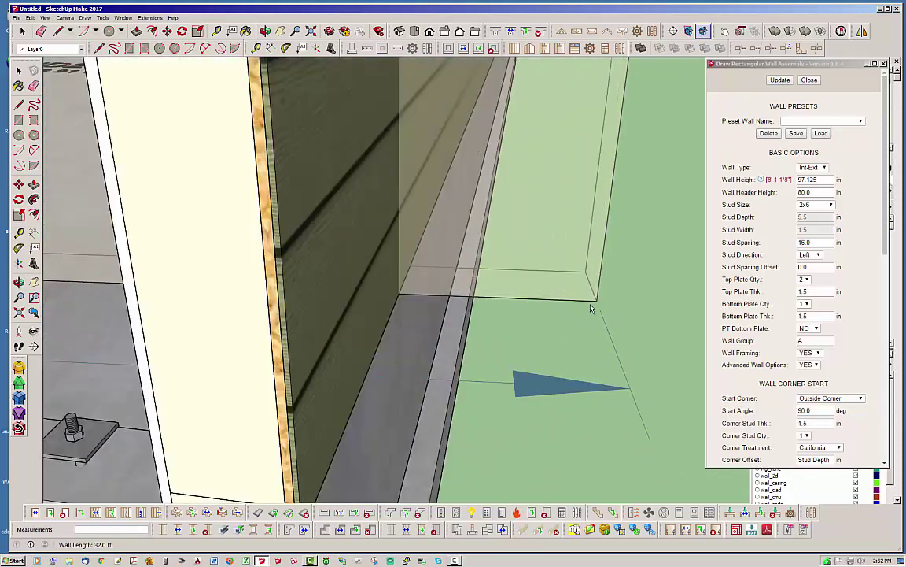
{"action": "scroll", "coordinate": [413, 368], "scroll_direction": "down", "scroll_amount": 2}
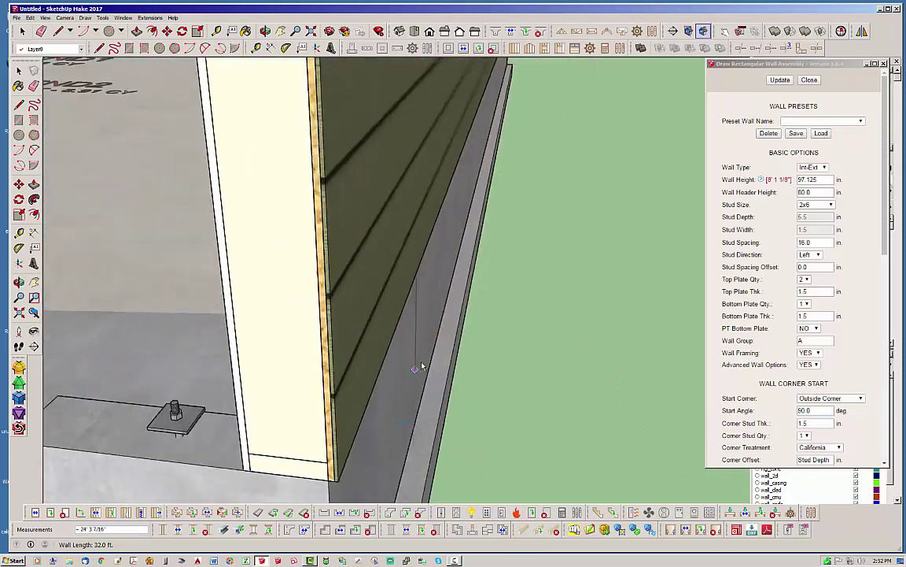
{"action": "left_click", "coordinate": [331, 486]}
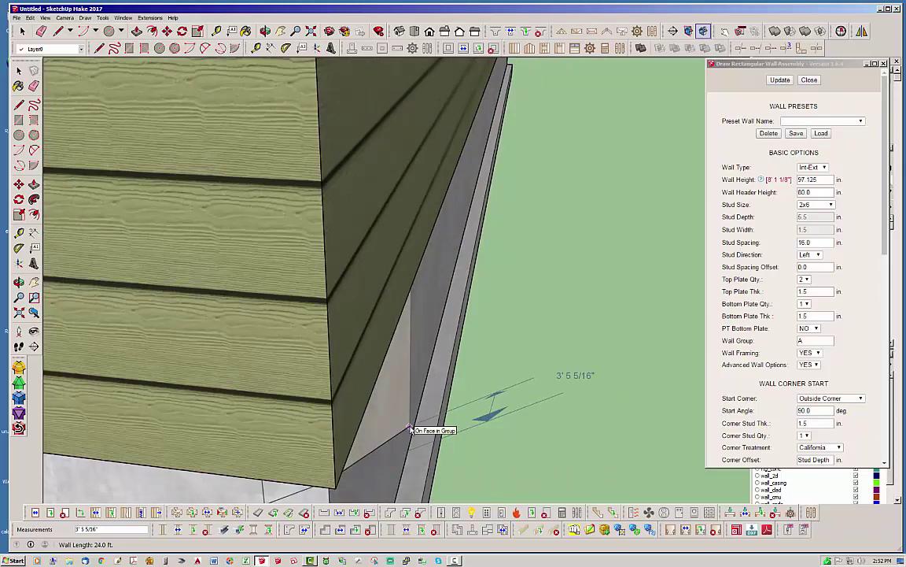
{"action": "key", "text": "space"}
{"action": "scroll", "coordinate": [585, 380], "scroll_direction": "down", "scroll_amount": 5}
{"action": "middle_click_drag", "start_coordinate": [388, 324], "coordinate": [307, 303]}
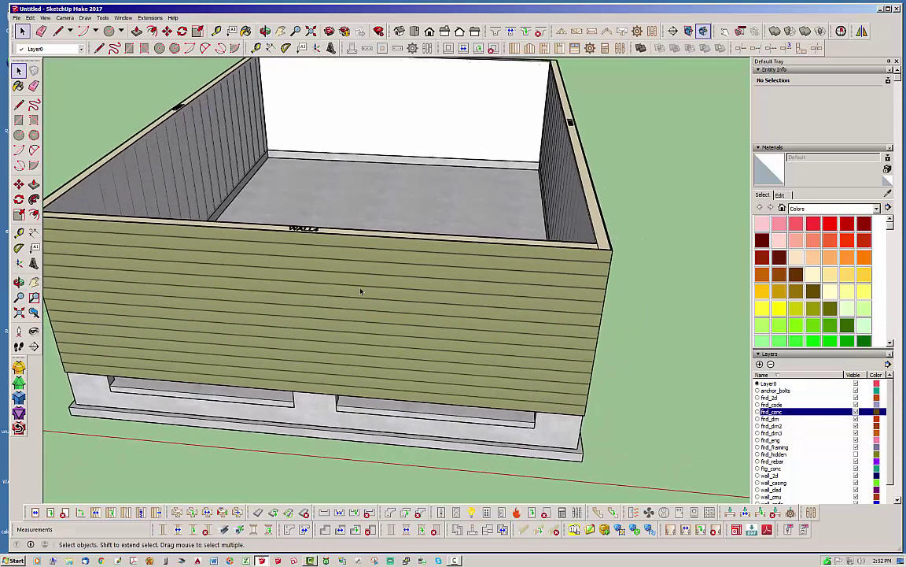
Place a rectangular garage door opening 108 in. wide at 17' 6" along the front wall, over the blockout farther from the origin.
{"action": "middle_click_drag", "start_coordinate": [423, 415], "coordinate": [417, 364]}
{"action": "middle_click_drag", "start_coordinate": [309, 304], "coordinate": [461, 338]}
{"action": "scroll", "coordinate": [528, 354], "scroll_direction": "down", "scroll_amount": 2}
{"action": "scroll", "coordinate": [288, 302], "scroll_direction": "up", "scroll_amount": 2}
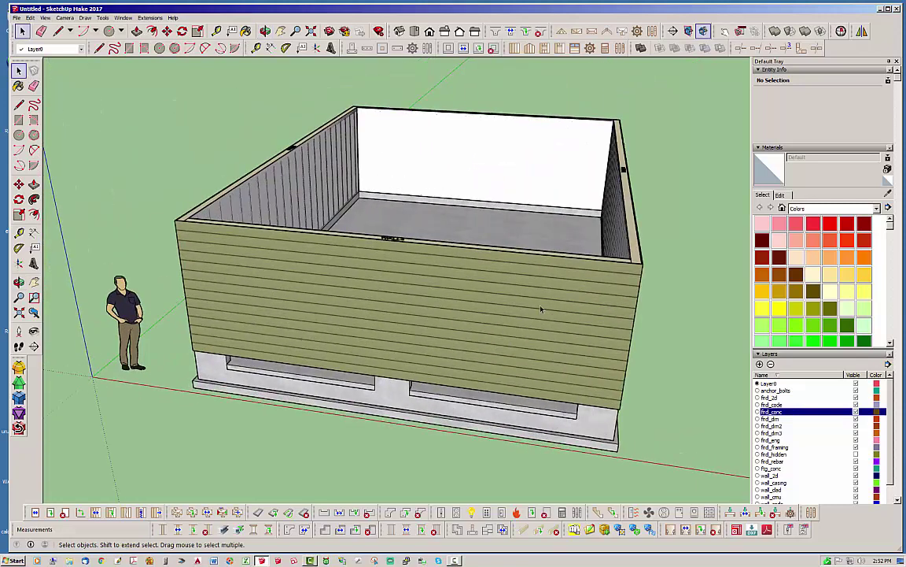
{"action": "middle_click_drag", "start_coordinate": [542, 309], "coordinate": [536, 309]}
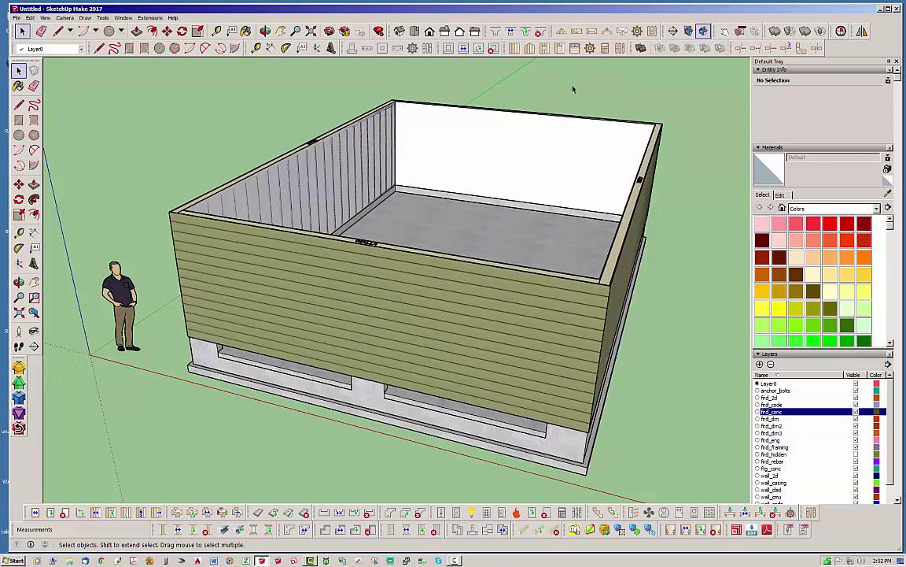
{"action": "left_click", "coordinate": [514, 48]}
{"action": "mouse_move", "coordinate": [824, 79]}
{"action": "left_mouse_down"}
{"action": "mouse_move", "coordinate": [725, 73]}
{"action": "mouse_move", "coordinate": [773, 74]}
{"action": "left_mouse_up"}
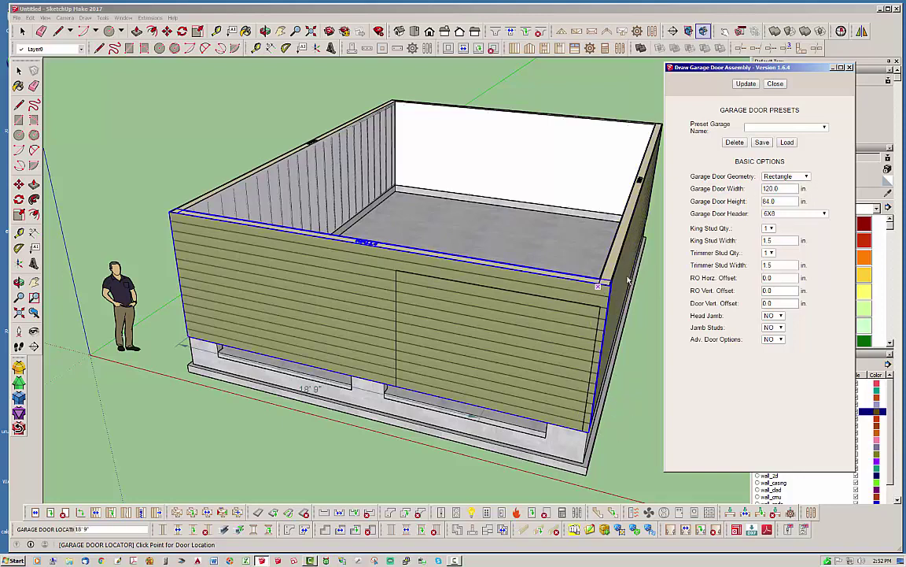
{"action": "double_click", "coordinate": [778, 201]}
{"action": "key", "text": "shift+Tab"}
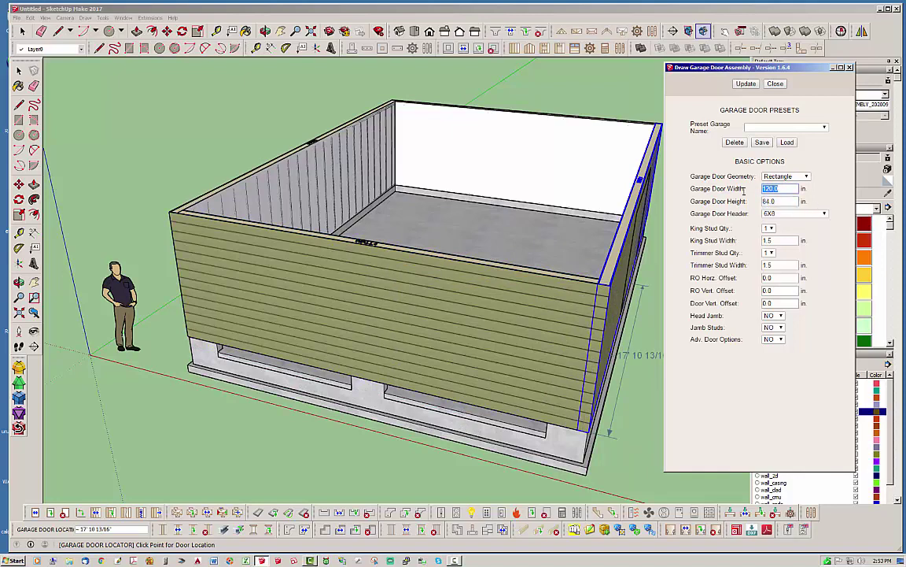
{"action": "left_click", "coordinate": [746, 84]}
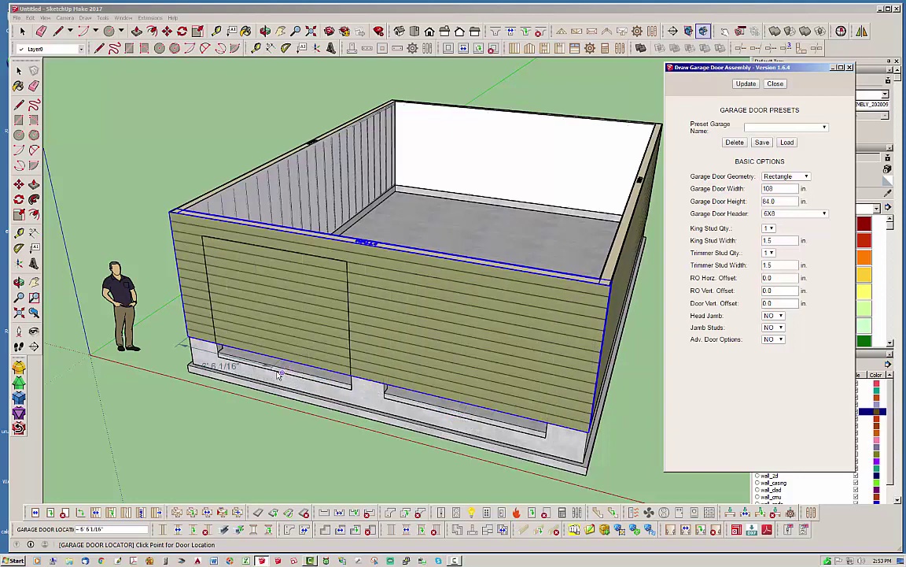
{"action": "left_click", "coordinate": [465, 422]}
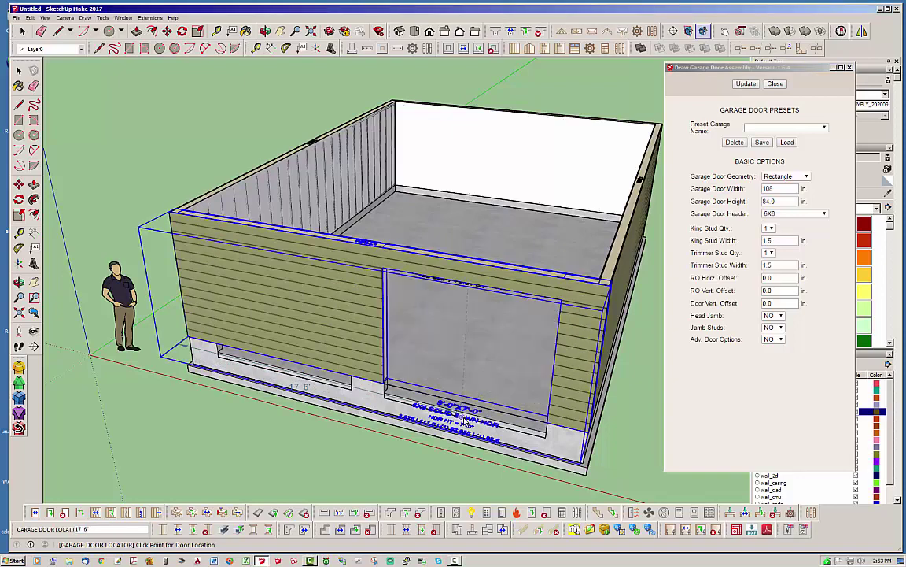
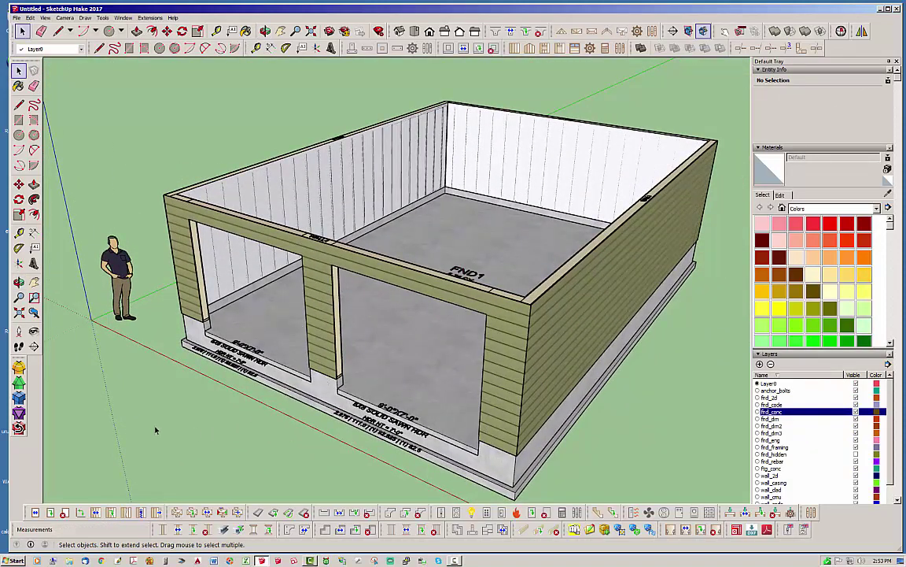
Edit the garage opening farther from the origin and turn on its advanced door options to install the door with trim and casing.
{"action": "scroll", "coordinate": [424, 281], "scroll_direction": "down", "scroll_amount": 1}
{"action": "scroll", "coordinate": [449, 285], "scroll_direction": "up", "scroll_amount": 1}
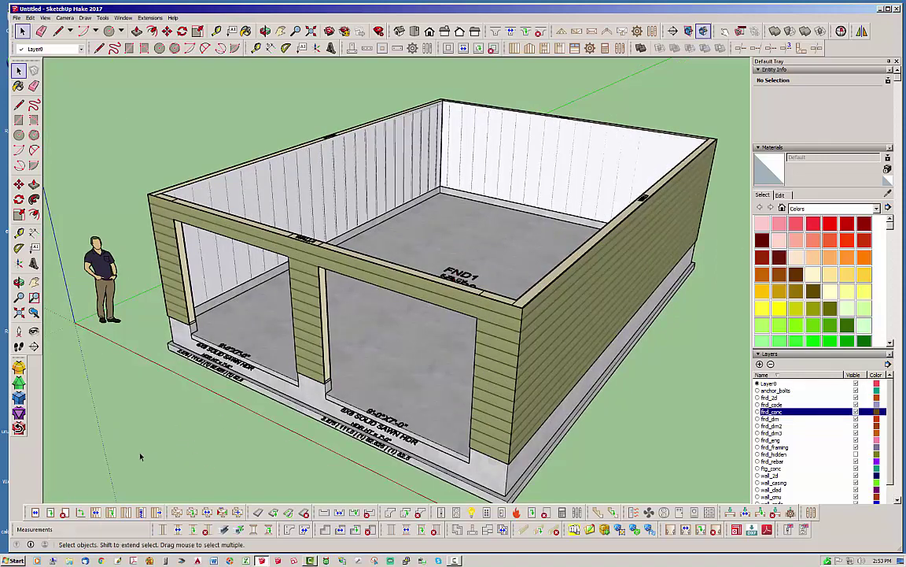
{"action": "left_click", "coordinate": [50, 512]}
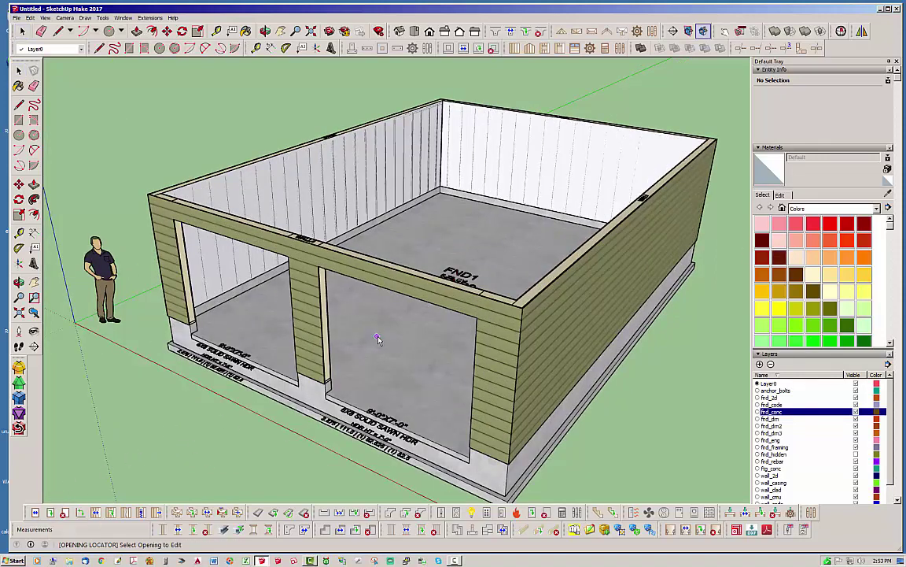
{"action": "left_click", "coordinate": [378, 440]}
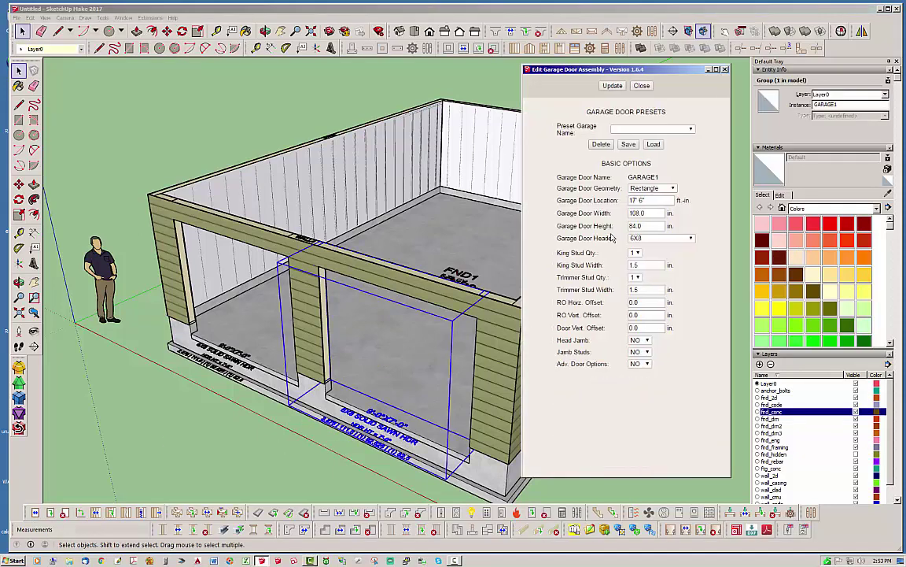
{"action": "left_click", "coordinate": [641, 364]}
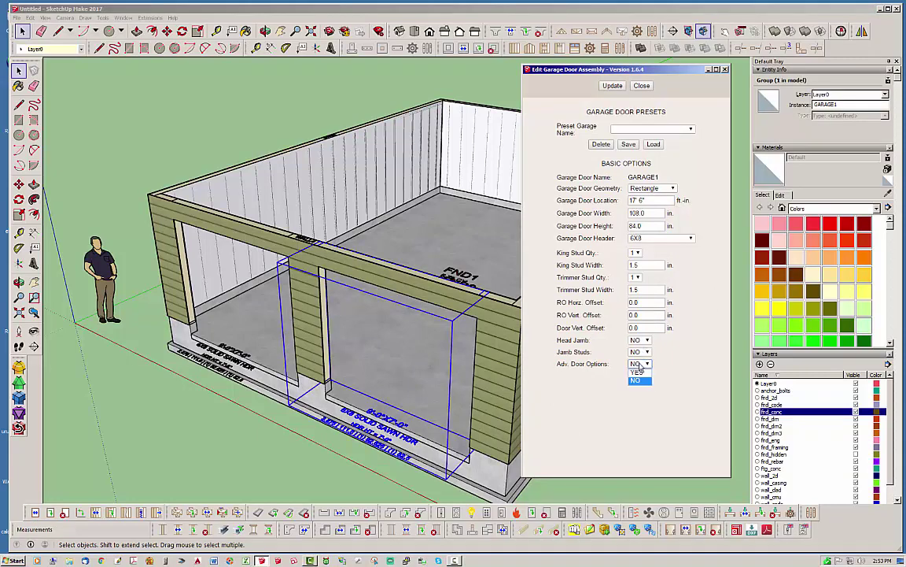
{"action": "left_click", "coordinate": [638, 373]}
{"action": "scroll", "coordinate": [630, 315], "scroll_direction": "down", "scroll_amount": 5}
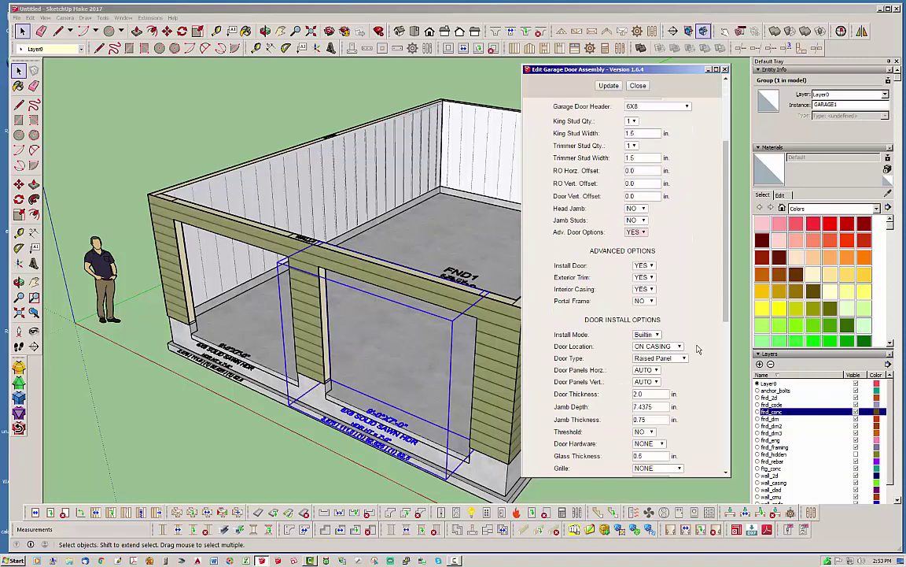
{"action": "scroll", "coordinate": [685, 115], "scroll_direction": "up", "scroll_amount": 5}
{"action": "left_click", "coordinate": [608, 85]}
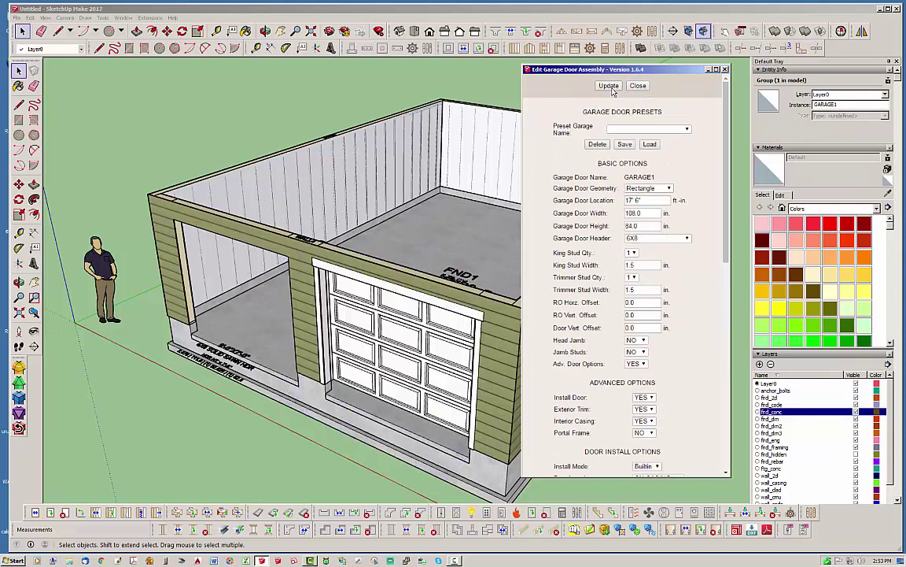
Set the garage door's vertical offset to 8 in. and update the assembly.
{"action": "middle_click_drag", "start_coordinate": [312, 316], "coordinate": [457, 374]}
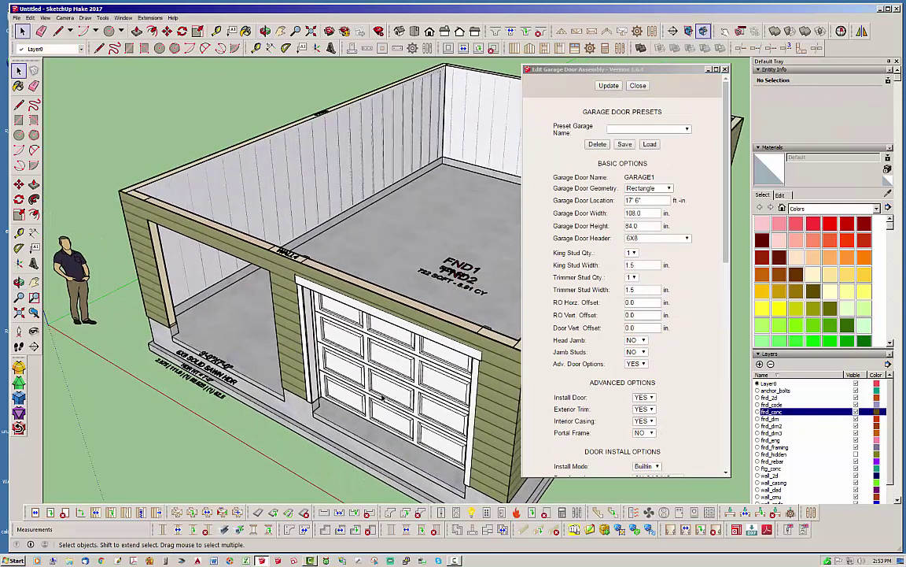
{"action": "middle_click_drag", "start_coordinate": [354, 387], "coordinate": [303, 275]}
{"action": "scroll", "coordinate": [299, 331], "scroll_direction": "up", "scroll_amount": 2}
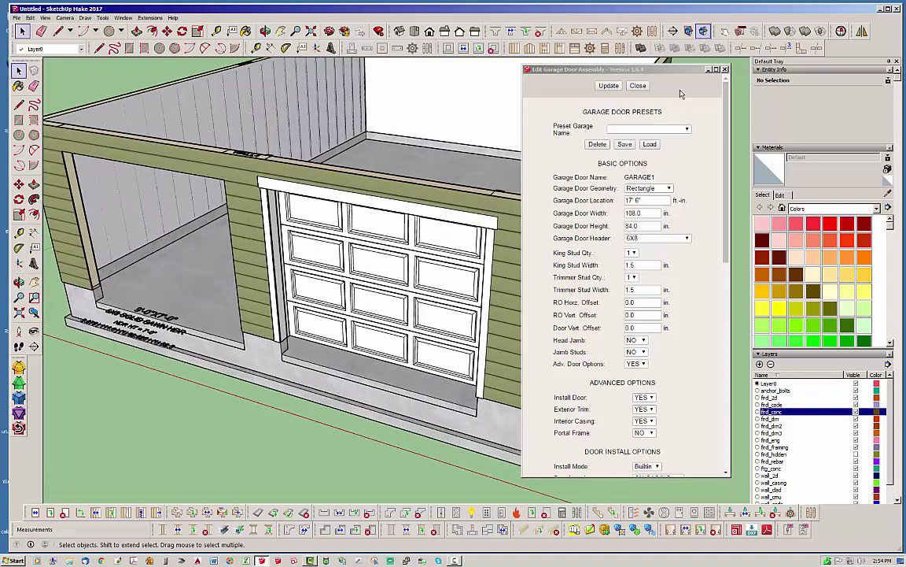
{"action": "left_click_drag", "start_coordinate": [613, 69], "coordinate": [710, 69]}
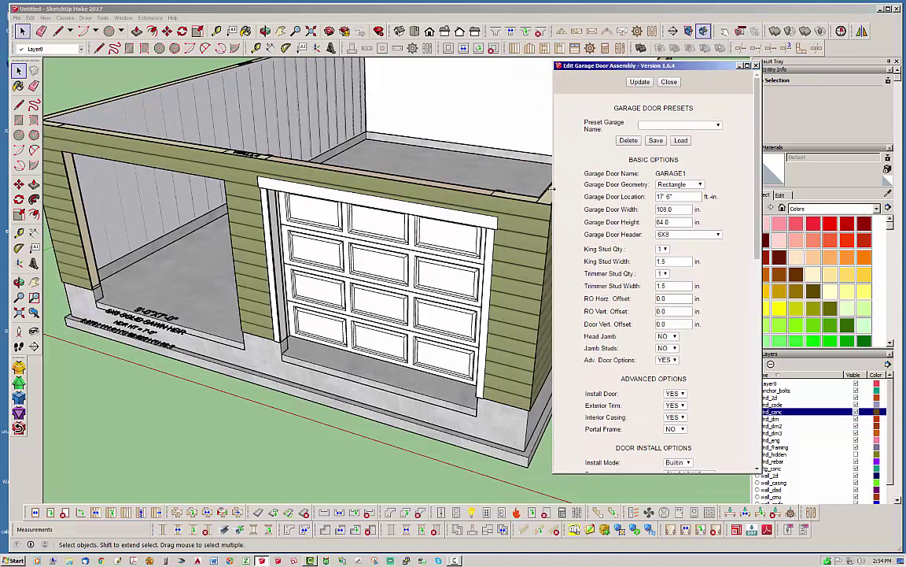
{"action": "left_click_drag", "start_coordinate": [554, 202], "coordinate": [567, 202]}
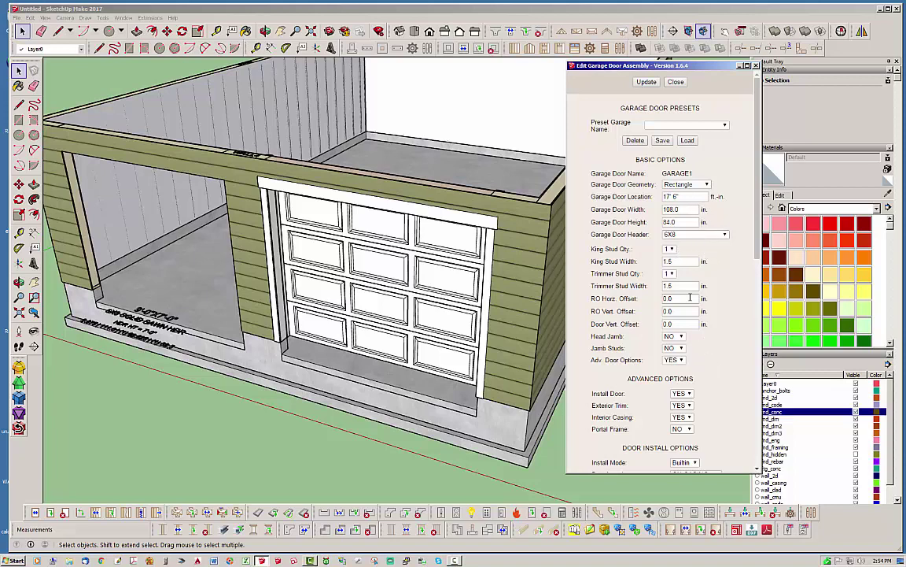
{"action": "double_click", "coordinate": [687, 322]}
{"action": "left_click_drag", "start_coordinate": [690, 323], "coordinate": [640, 323]}
{"action": "type", "text": "8"}
{"action": "left_click", "coordinate": [645, 83]}
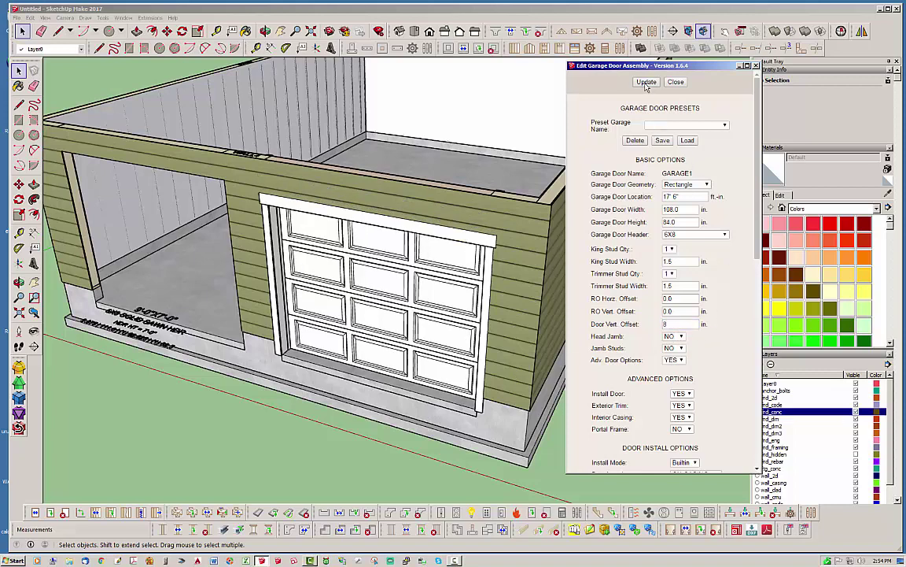
Change the garage door geometry to Arch and update the assembly.
{"action": "scroll", "coordinate": [257, 351], "scroll_direction": "up", "scroll_amount": 5}
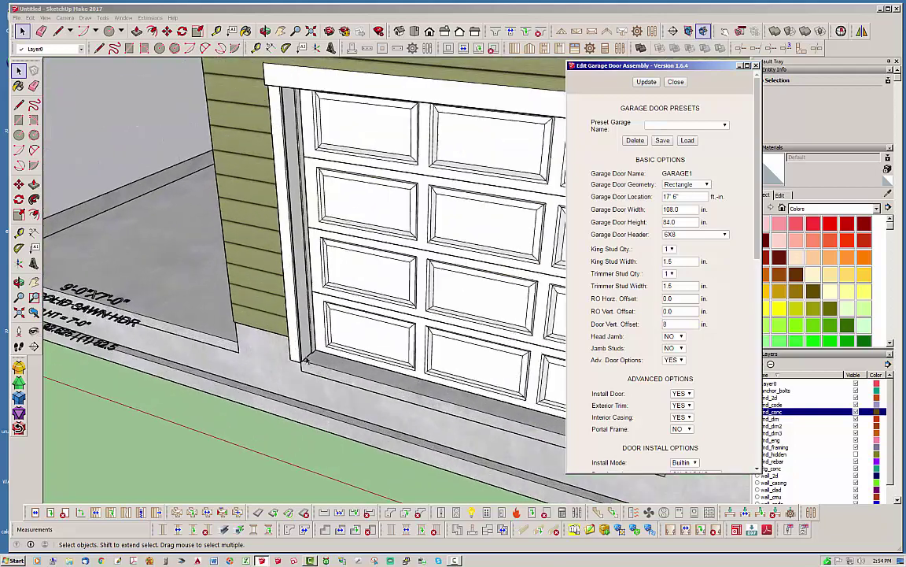
{"action": "middle_click_drag", "start_coordinate": [303, 373], "coordinate": [178, 376]}
{"action": "scroll", "coordinate": [178, 376], "scroll_direction": "down", "scroll_amount": 5}
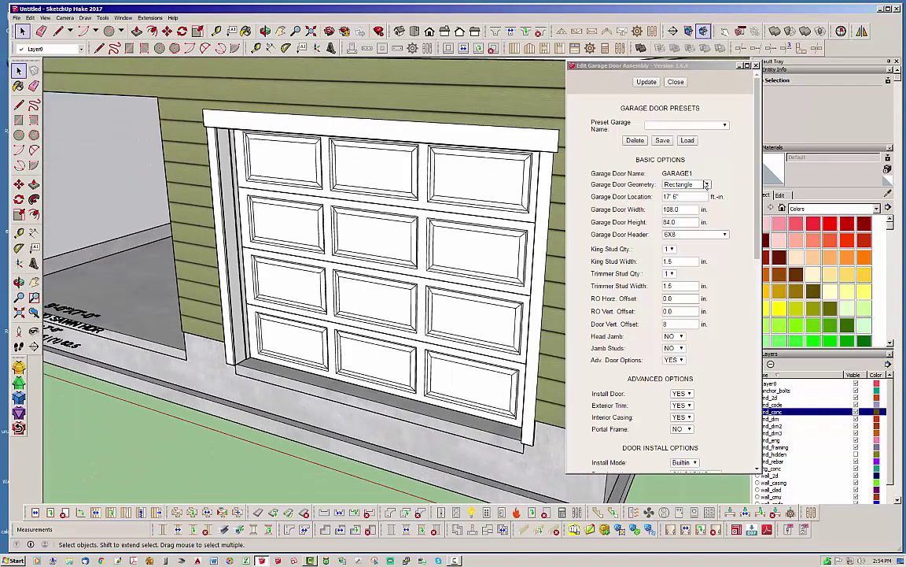
{"action": "left_click", "coordinate": [696, 184]}
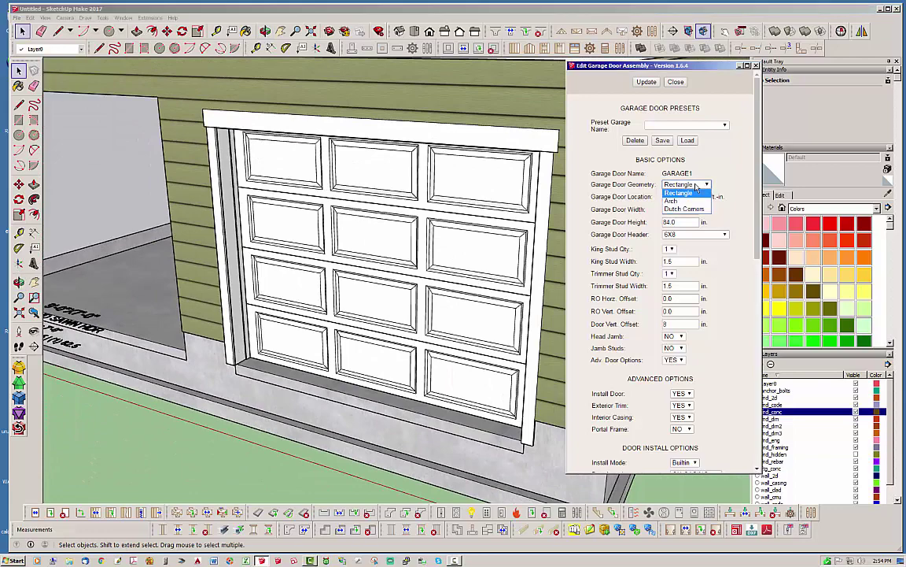
{"action": "left_click", "coordinate": [673, 200]}
{"action": "left_click", "coordinate": [646, 82]}
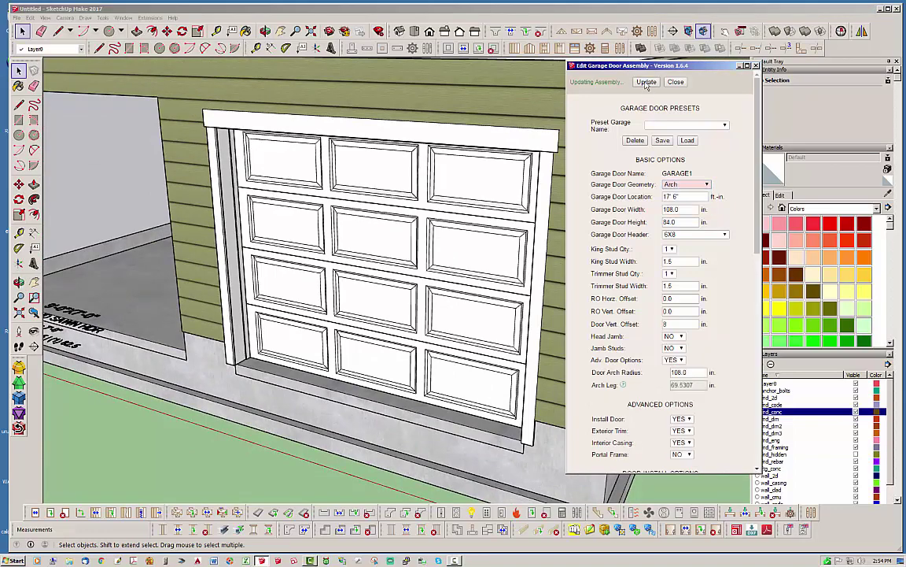
{"action": "middle_click_drag", "start_coordinate": [472, 157], "coordinate": [511, 197]}
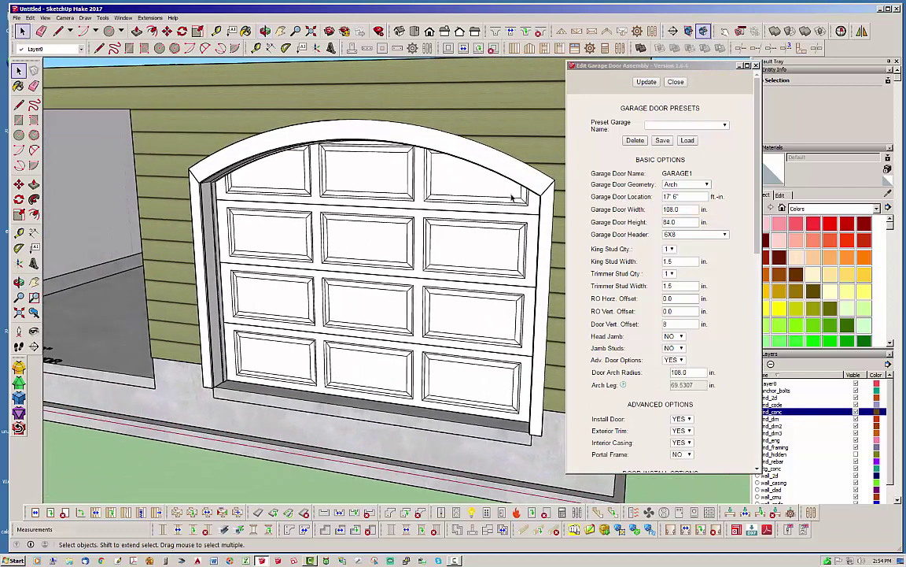
Change the garage door geometry to Dutch Corners with a 12 in. corner size and update the assembly.
{"action": "left_click", "coordinate": [705, 184]}
{"action": "left_click", "coordinate": [681, 207]}
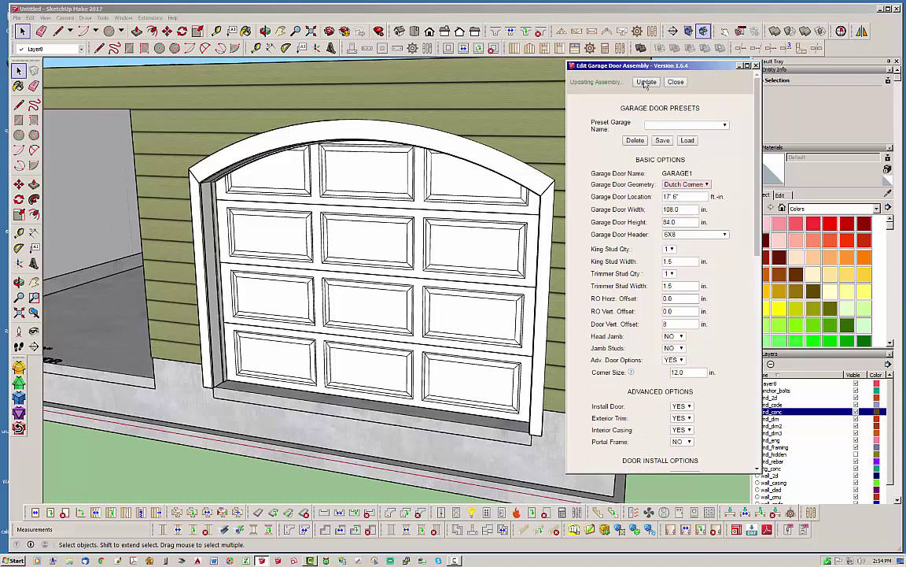
{"action": "left_click", "coordinate": [646, 83]}
{"action": "middle_click_drag", "start_coordinate": [409, 189], "coordinate": [396, 214]}
Set the garage door's hardware to STYLE1 and update the assembly.
{"action": "left_click_drag", "start_coordinate": [756, 234], "coordinate": [754, 336]}
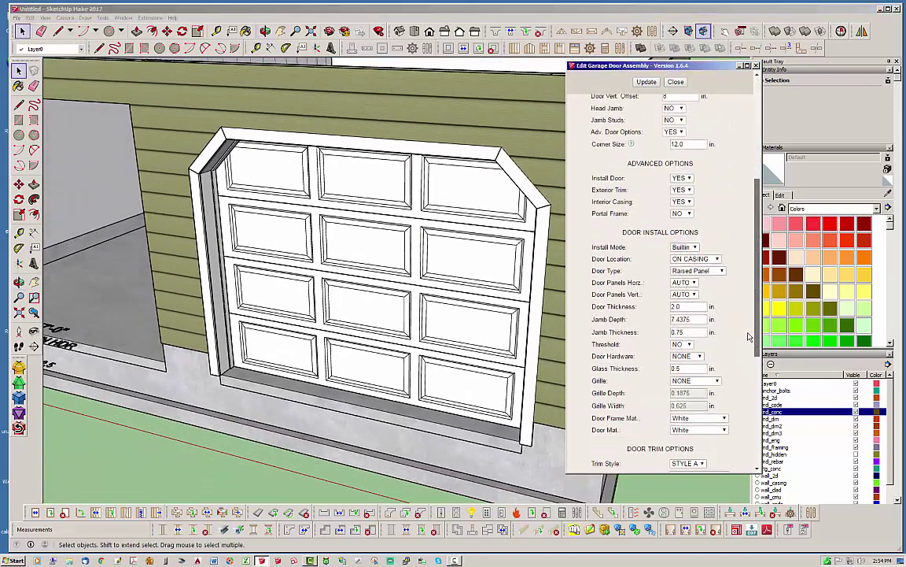
{"action": "left_click", "coordinate": [691, 356]}
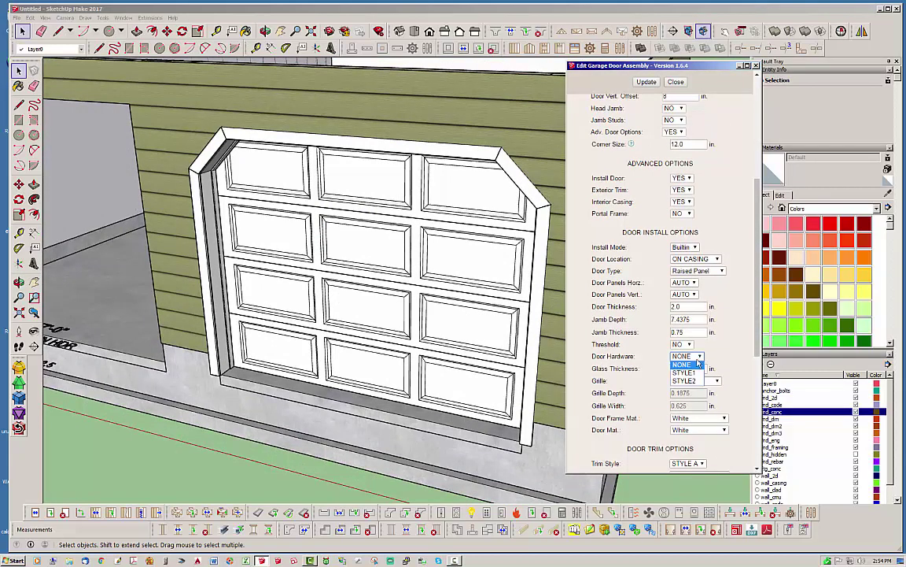
{"action": "left_click", "coordinate": [682, 373]}
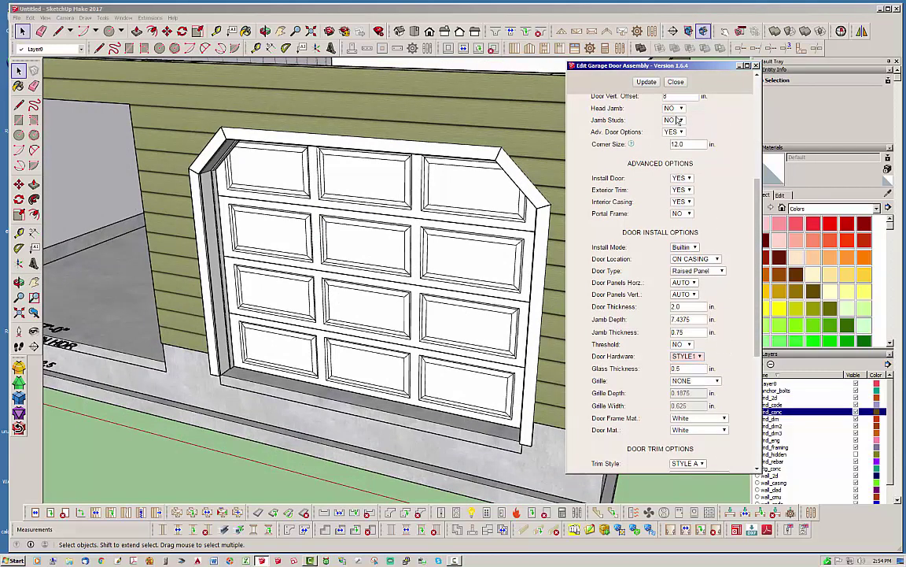
{"action": "left_click", "coordinate": [647, 82]}
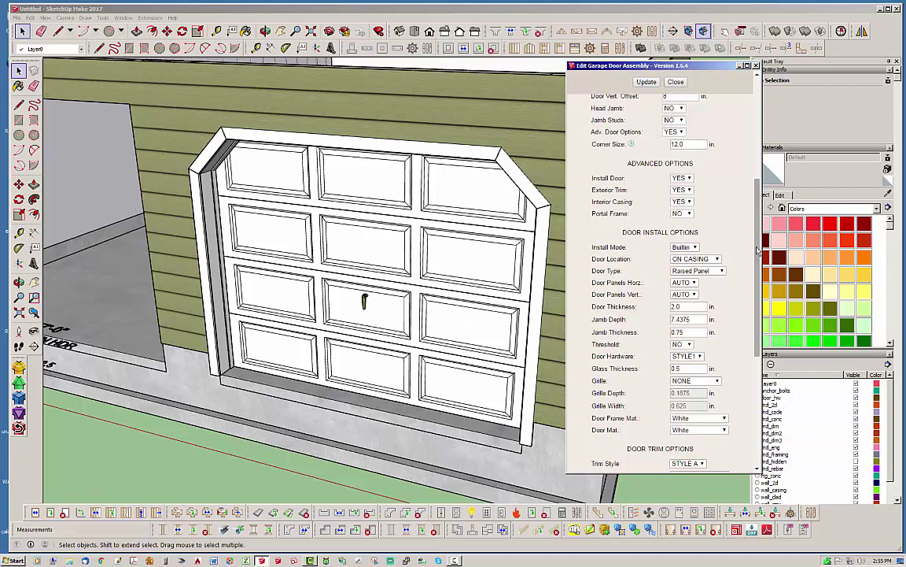
{"action": "scroll", "coordinate": [621, 343], "scroll_direction": "up", "scroll_amount": 8}
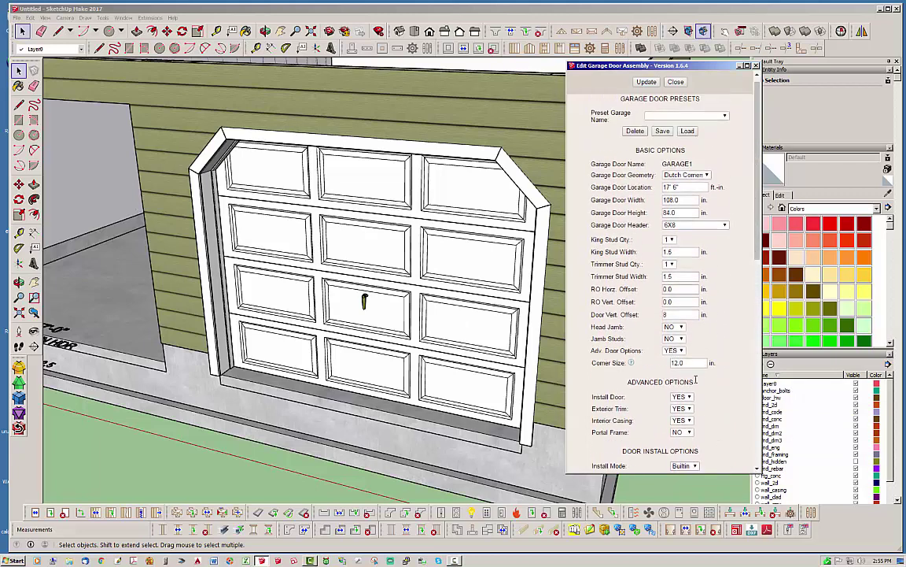
Set the Dutch corner size of the garage door to 14 in. and update the assembly.
{"action": "mouse_move", "coordinate": [611, 364]}
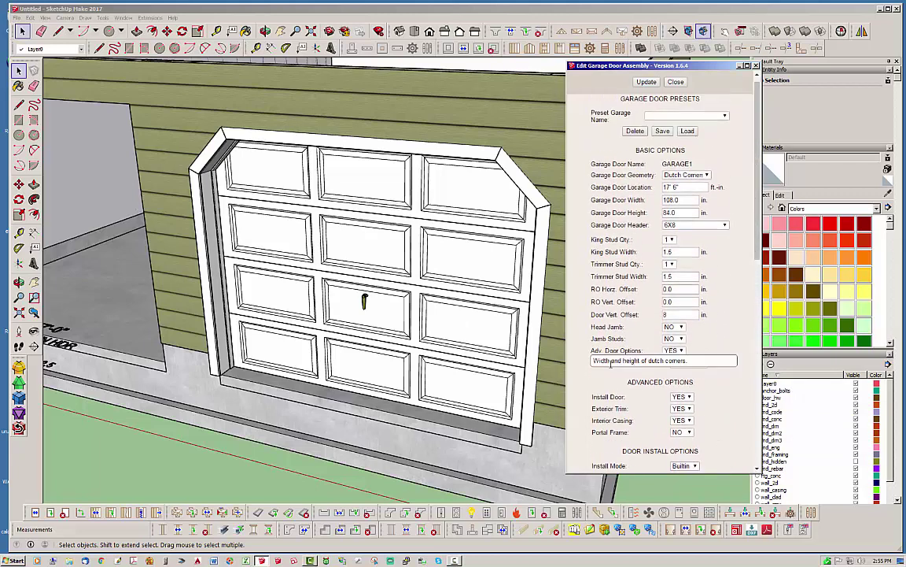
{"action": "double_click", "coordinate": [692, 363]}
{"action": "type", "text": "14"}
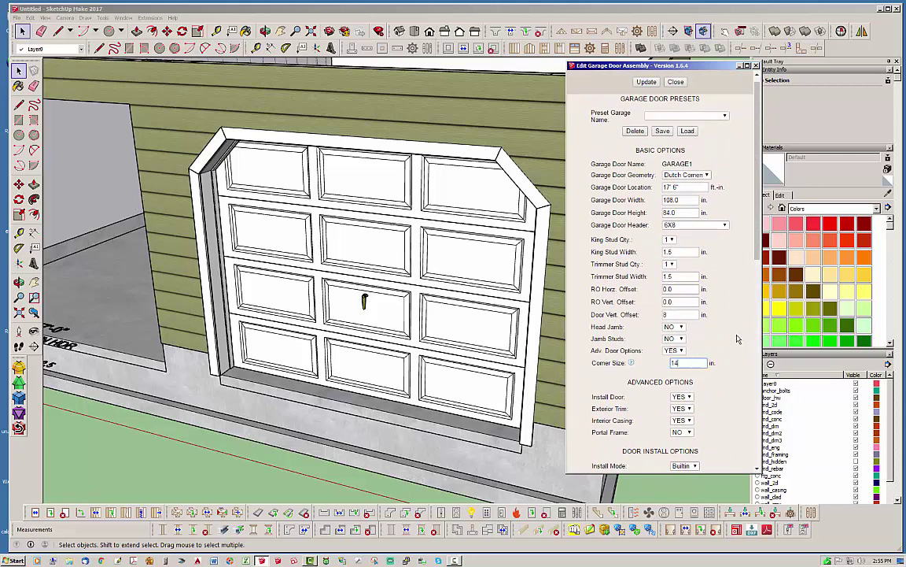
{"action": "left_click", "coordinate": [647, 83]}
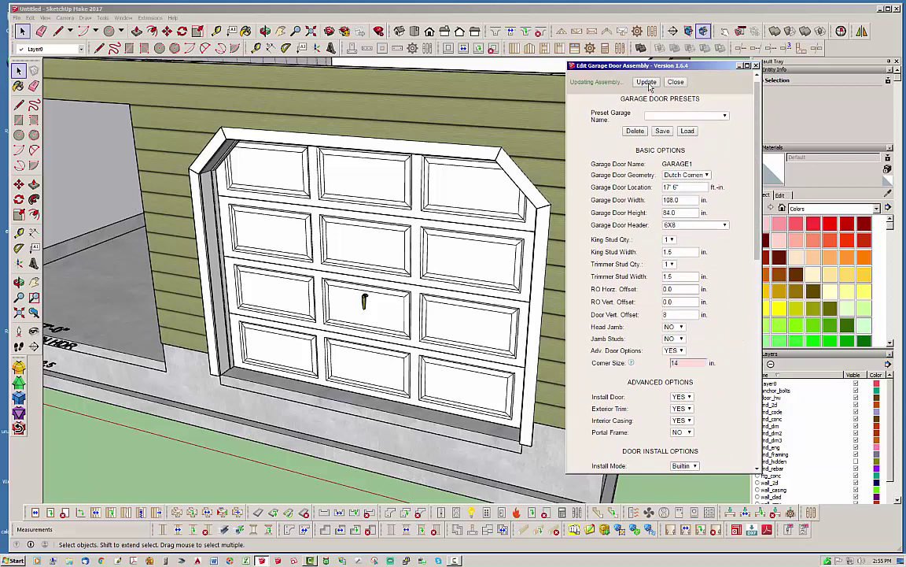
Switch the garage door geometry from Dutch Corners to Arch and update the assembly.
{"action": "left_click", "coordinate": [703, 175]}
{"action": "left_click", "coordinate": [681, 193]}
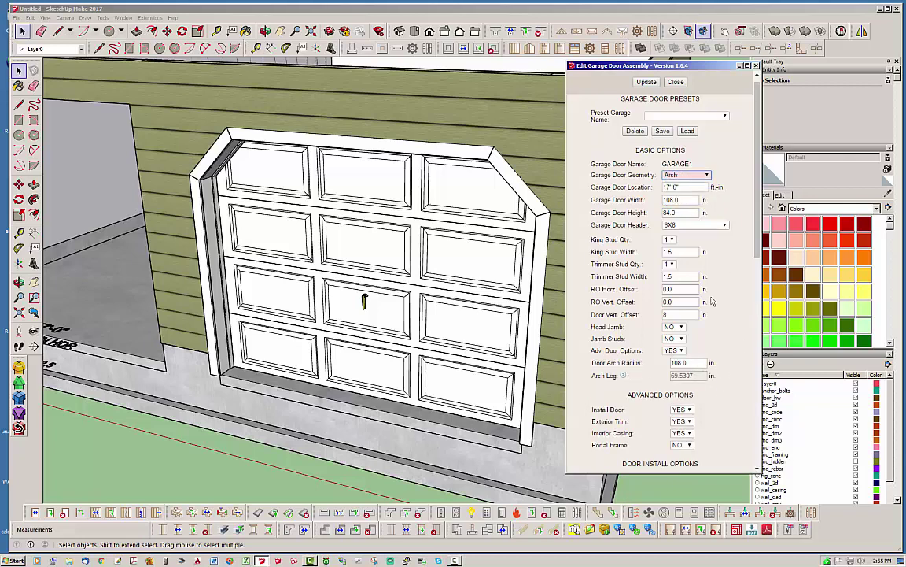
{"action": "left_click", "coordinate": [648, 83]}
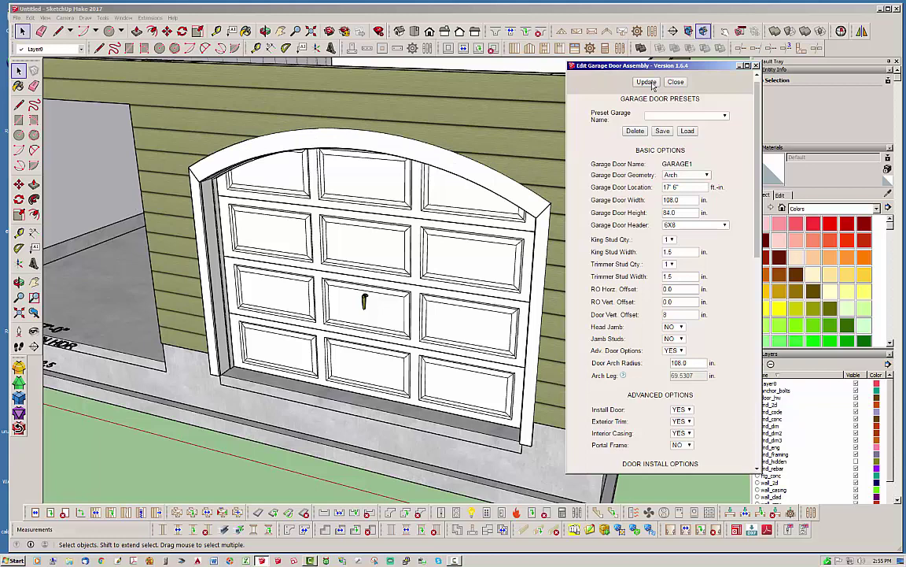
Set the door arch radius to 144 in. and update the assembly.
{"action": "double_click", "coordinate": [693, 363]}
{"action": "type", "text": "144"}
{"action": "left_click", "coordinate": [646, 83]}
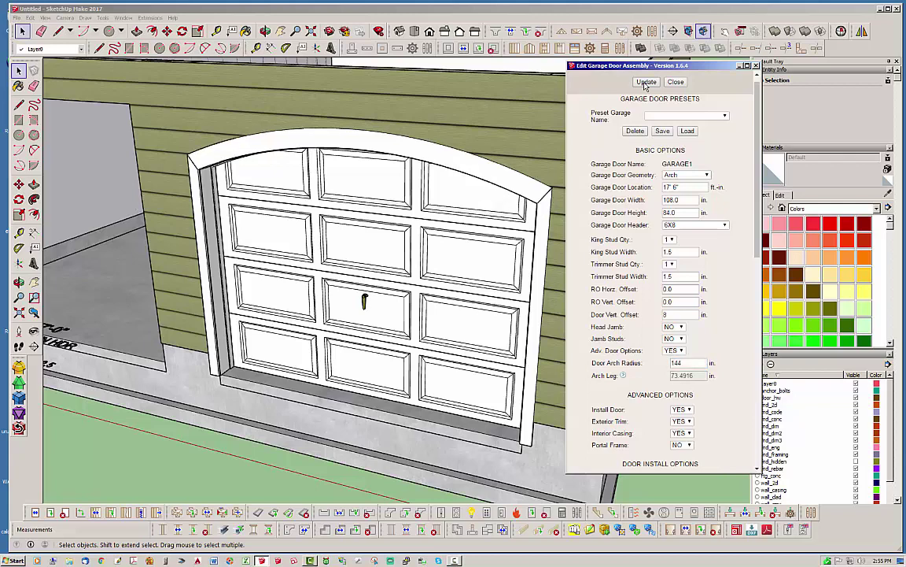
Set the door arch radius to 160 in. and update the assembly.
{"action": "double_click", "coordinate": [693, 362]}
{"action": "type", "text": "160"}
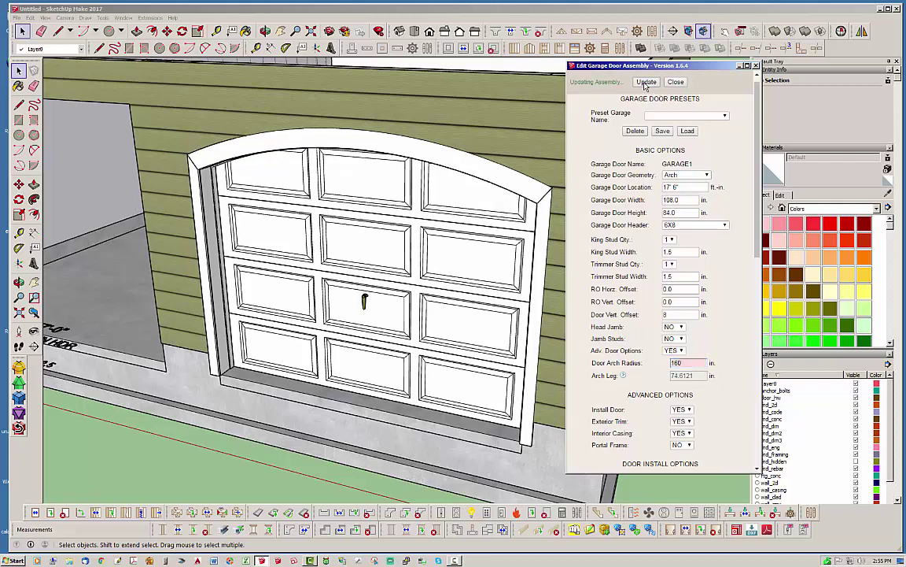
{"action": "left_click", "coordinate": [645, 82]}
Set the door trim's header width to 3.5 in. and update the assembly.
{"action": "mouse_move", "coordinate": [407, 326]}
{"action": "middle_mouse_down"}
{"action": "mouse_move", "coordinate": [457, 315]}
{"action": "mouse_move", "coordinate": [513, 223]}
{"action": "mouse_move", "coordinate": [429, 263]}
{"action": "mouse_move", "coordinate": [429, 279]}
{"action": "middle_mouse_up"}
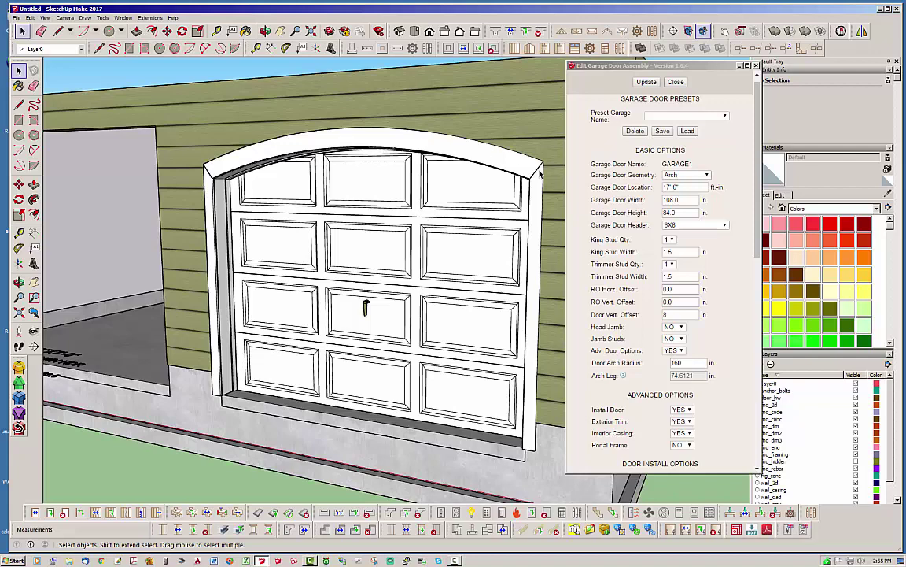
{"action": "left_click", "coordinate": [748, 257]}
{"action": "scroll", "coordinate": [752, 340], "scroll_direction": "down", "scroll_amount": 5}
{"action": "left_click_drag", "start_coordinate": [750, 338], "coordinate": [751, 369]}
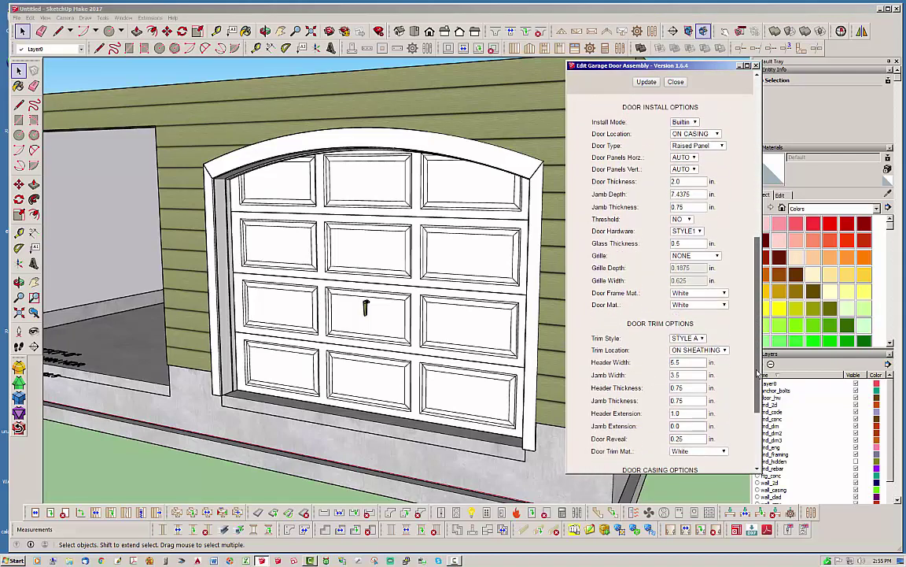
{"action": "left_click_drag", "start_coordinate": [683, 362], "coordinate": [642, 360]}
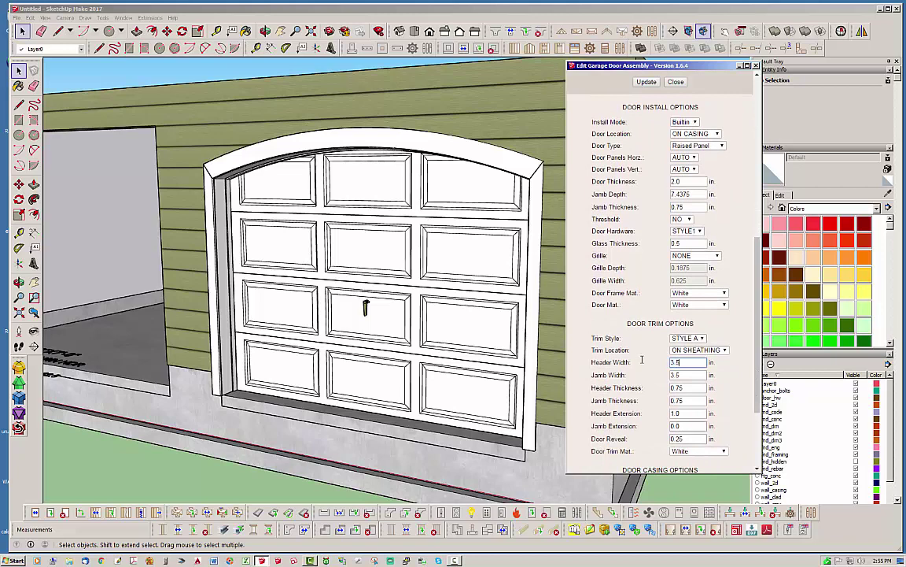
{"action": "left_click", "coordinate": [647, 83]}
{"action": "middle_click_drag", "start_coordinate": [443, 265], "coordinate": [307, 313]}
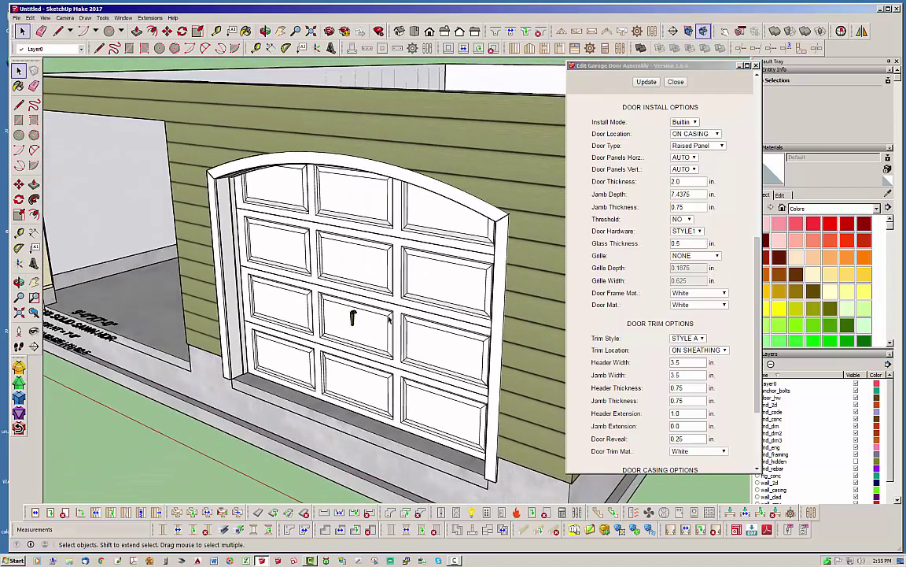
{"action": "scroll", "coordinate": [421, 317], "scroll_direction": "down", "scroll_amount": 2}
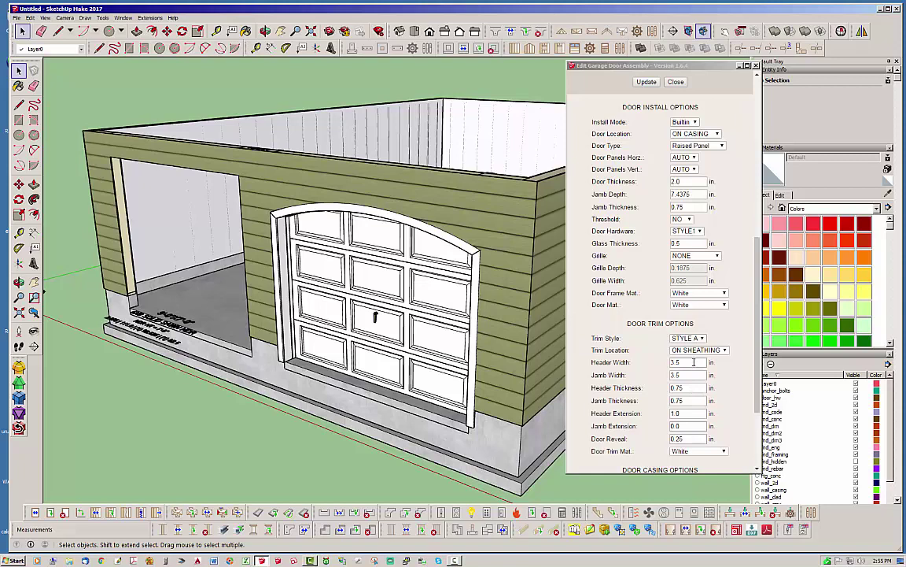
Restore the door trim's header width to 5.5 in. and update the assembly.
{"action": "left_click_drag", "start_coordinate": [694, 362], "coordinate": [669, 363]}
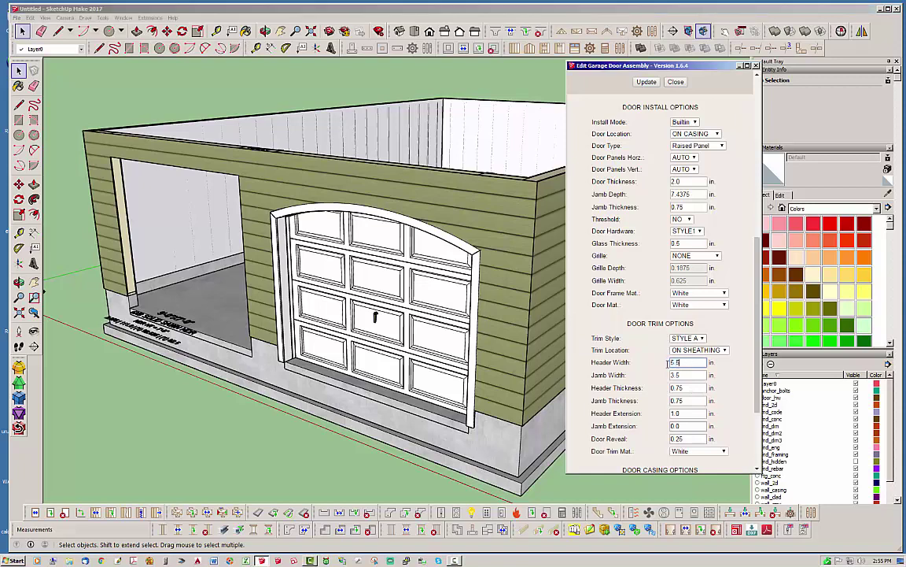
{"action": "left_click", "coordinate": [648, 83]}
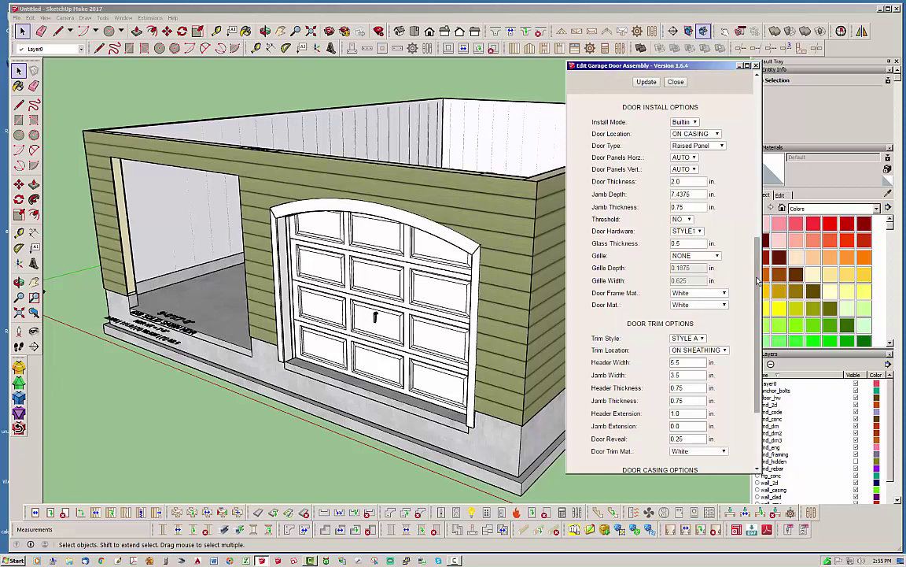
{"action": "scroll", "coordinate": [755, 203], "scroll_direction": "up", "scroll_amount": 1}
{"action": "scroll", "coordinate": [755, 203], "scroll_direction": "up", "scroll_amount": 5}
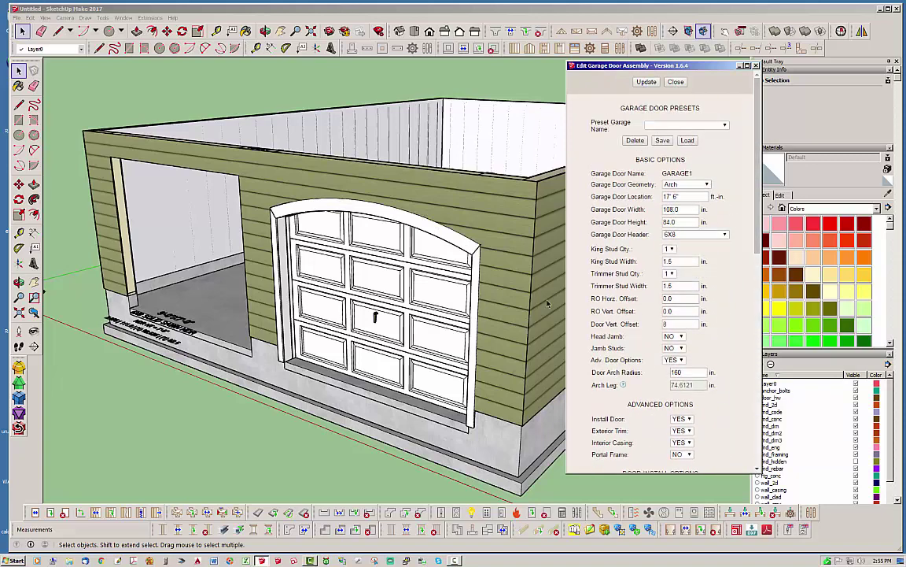
{"action": "left_click", "coordinate": [697, 185]}
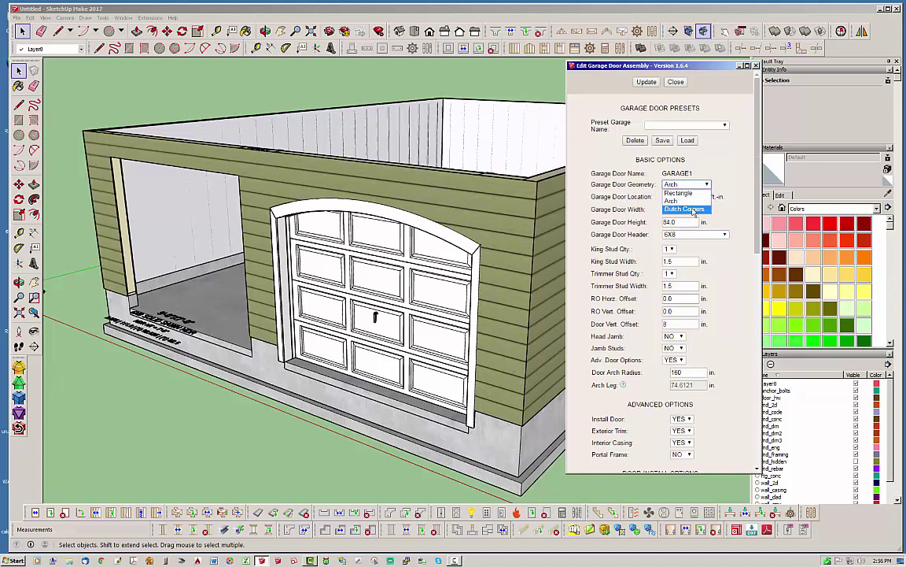
{"action": "left_click", "coordinate": [713, 190]}
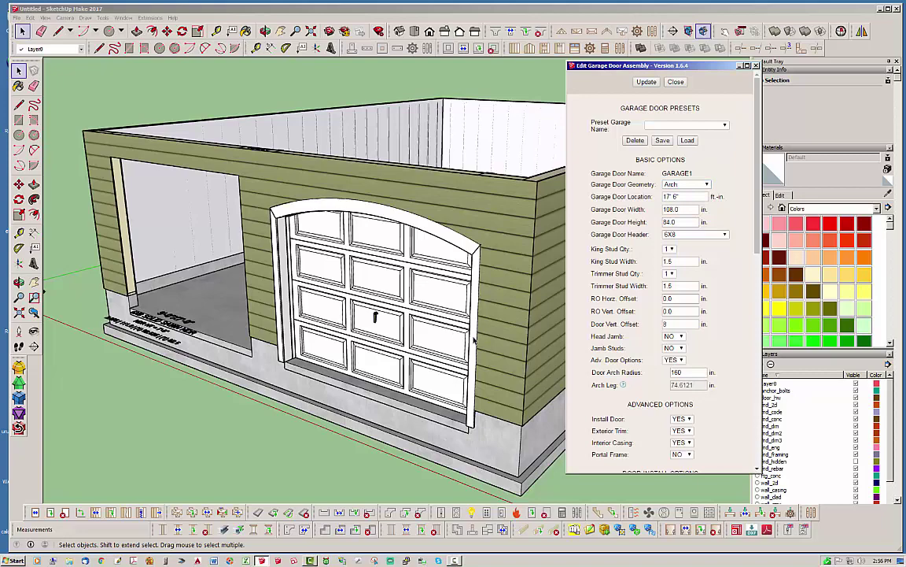
Close the arched door's settings and open the second garage door, GARAGE2, for editing.
{"action": "middle_click_drag", "start_coordinate": [361, 313], "coordinate": [328, 279]}
{"action": "left_click", "coordinate": [675, 81]}
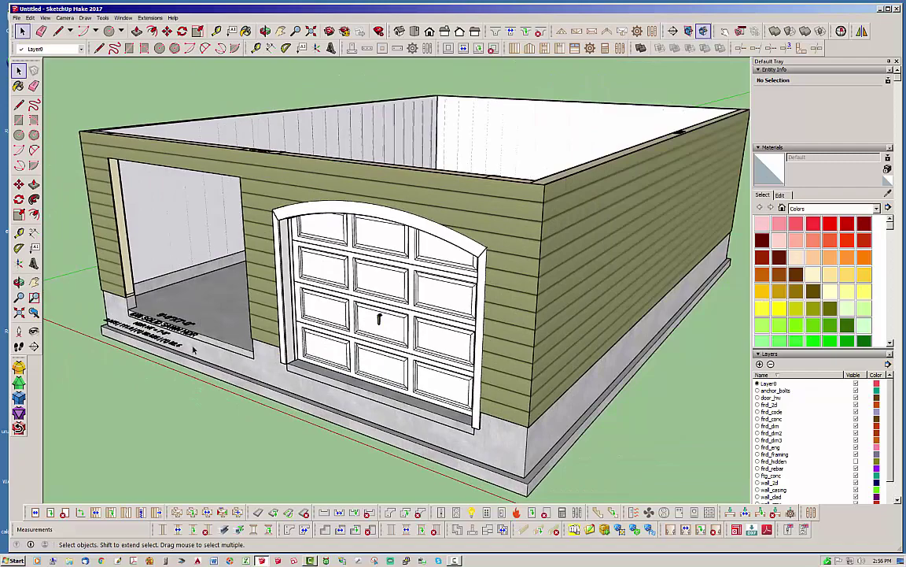
{"action": "middle_click_drag", "start_coordinate": [244, 322], "coordinate": [291, 321]}
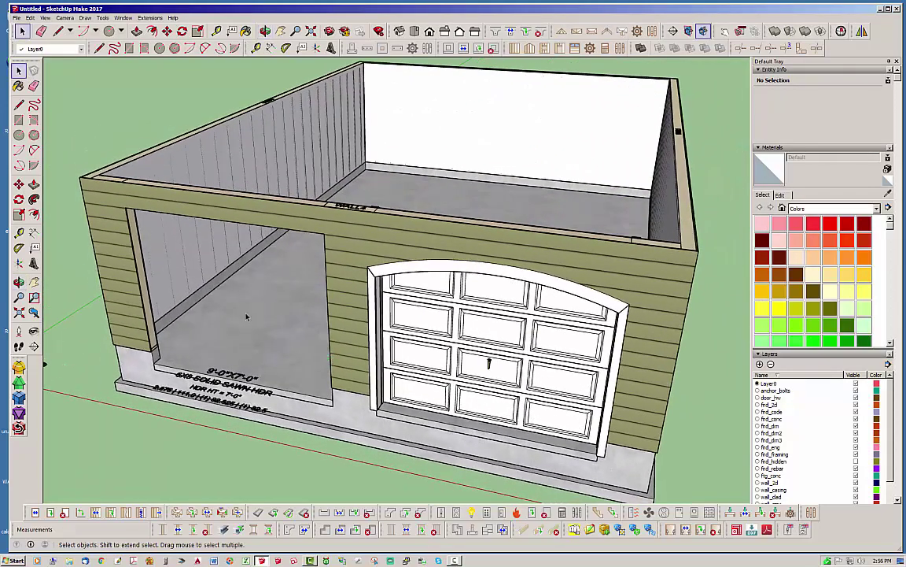
{"action": "middle_click_drag", "start_coordinate": [343, 344], "coordinate": [359, 302]}
{"action": "left_click", "coordinate": [51, 512]}
{"action": "left_click", "coordinate": [247, 388]}
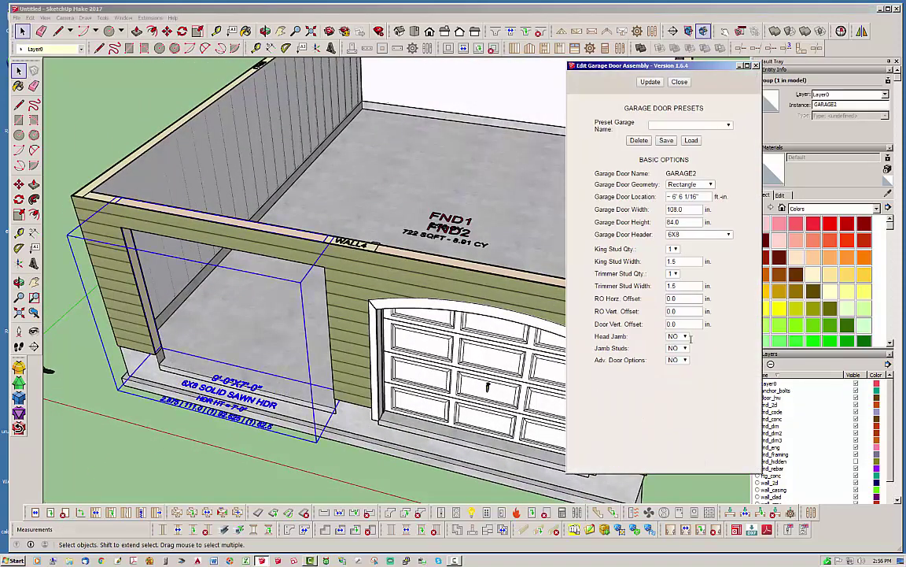
Enable the advanced door options for GARAGE2 and update the assembly to install its door.
{"action": "left_click", "coordinate": [683, 360]}
{"action": "left_click", "coordinate": [677, 369]}
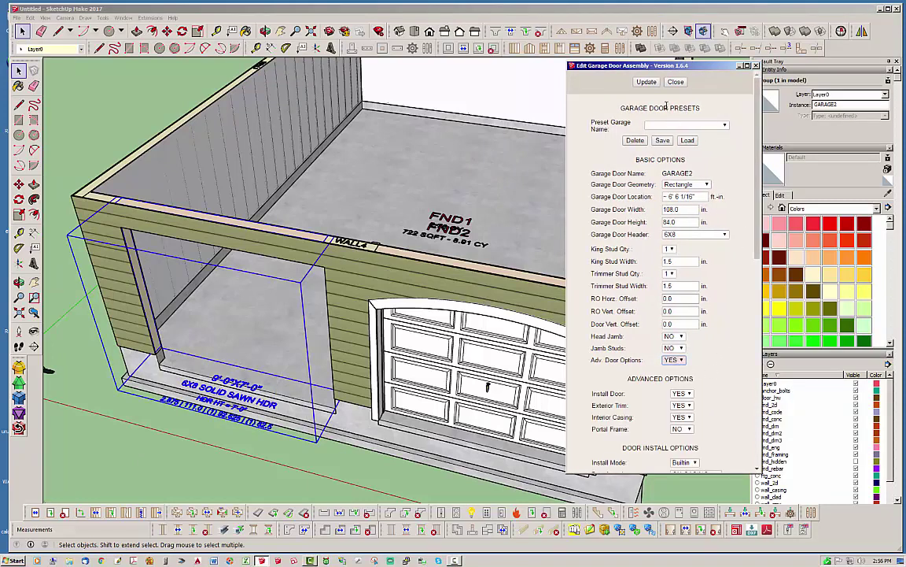
{"action": "left_click", "coordinate": [647, 82]}
Change the geometry of GARAGE2 to Arch and update the assembly.
{"action": "left_click", "coordinate": [683, 184]}
{"action": "left_click", "coordinate": [682, 203]}
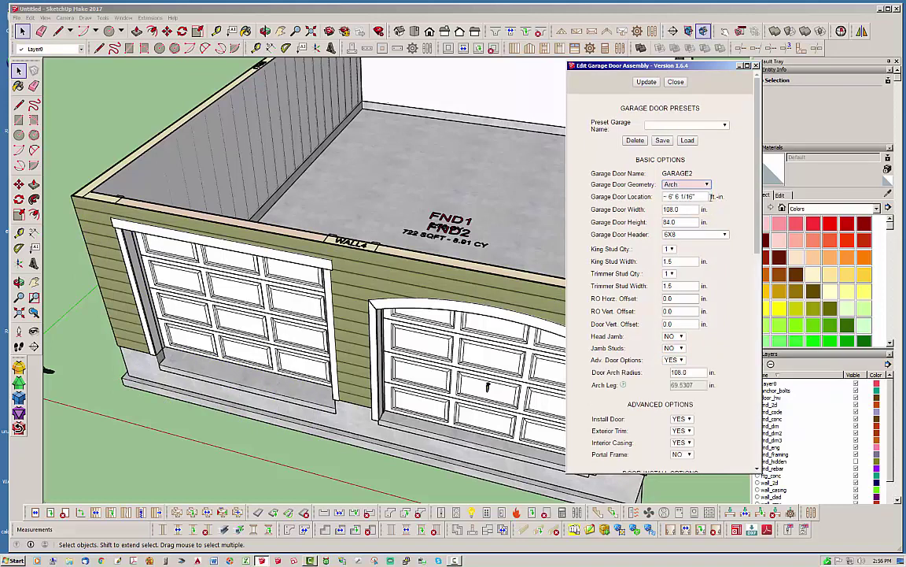
{"action": "left_click", "coordinate": [647, 83]}
Set the vertical door offset of GARAGE2 to 8 in. and update the assembly.
{"action": "middle_click_drag", "start_coordinate": [394, 297], "coordinate": [611, 223]}
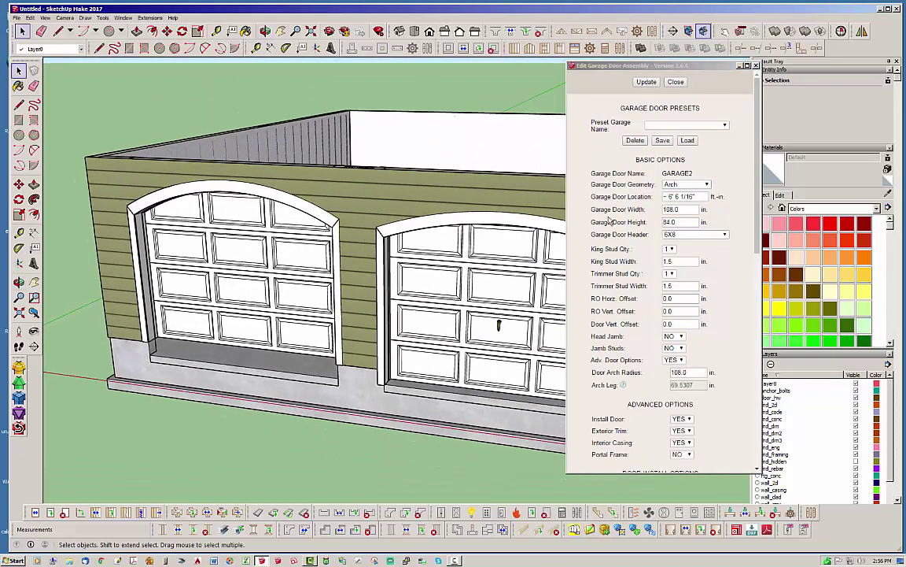
{"action": "double_click", "coordinate": [681, 324]}
{"action": "type", "text": "8"}
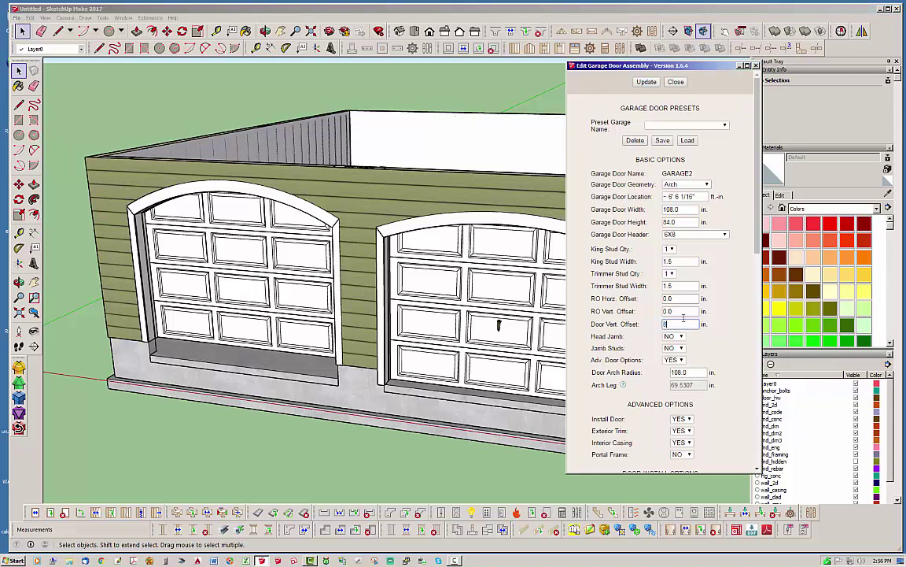
{"action": "left_click", "coordinate": [647, 82]}
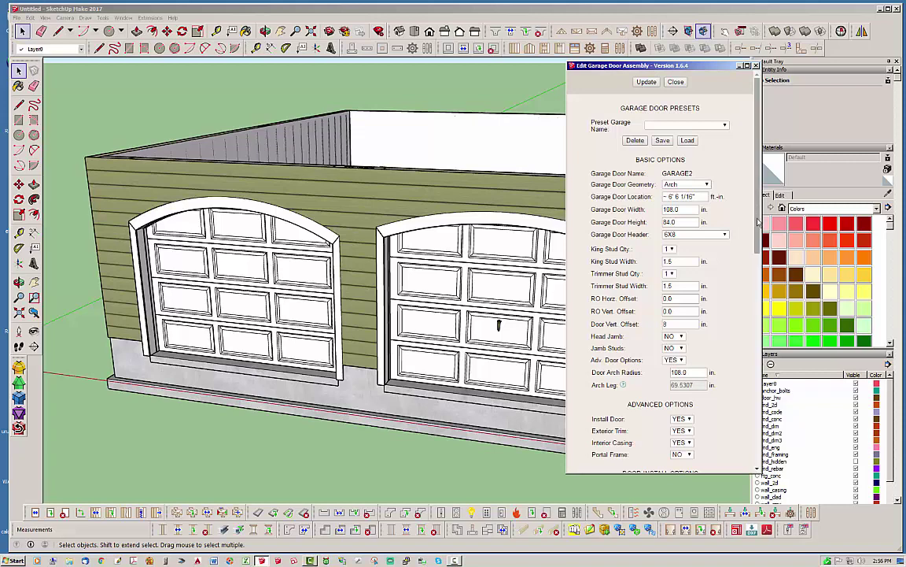
Set the door arch radius of GARAGE2 to 160 in.
{"action": "scroll", "coordinate": [712, 315], "scroll_direction": "down", "scroll_amount": 2}
{"action": "left_click_drag", "start_coordinate": [698, 309], "coordinate": [651, 318]}
{"action": "type", "text": "14"}
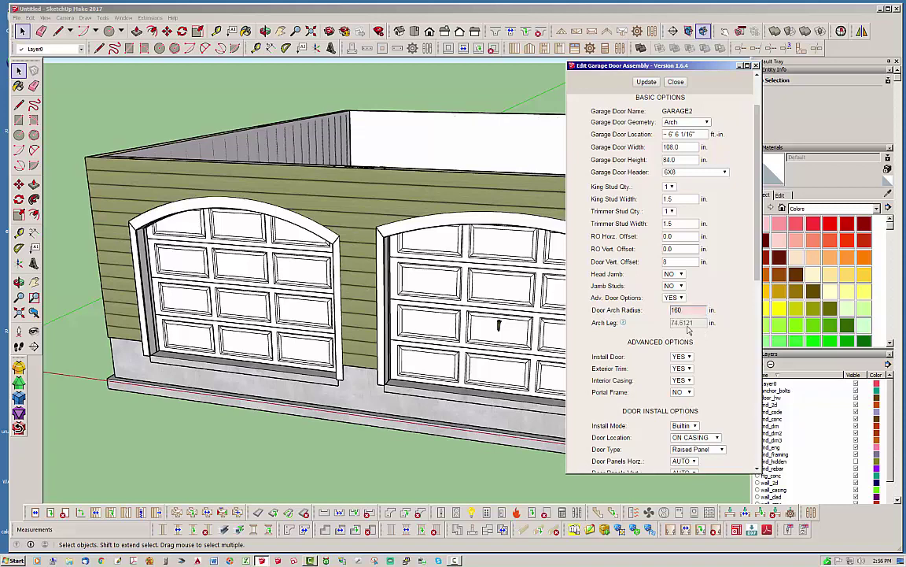
{"action": "mouse_move", "coordinate": [620, 321]}
Set the door hardware of GARAGE2 to STYLE1, update the assembly and close its settings.
{"action": "left_click_drag", "start_coordinate": [758, 213], "coordinate": [758, 256]}
{"action": "scroll", "coordinate": [719, 275], "scroll_direction": "down", "scroll_amount": 3}
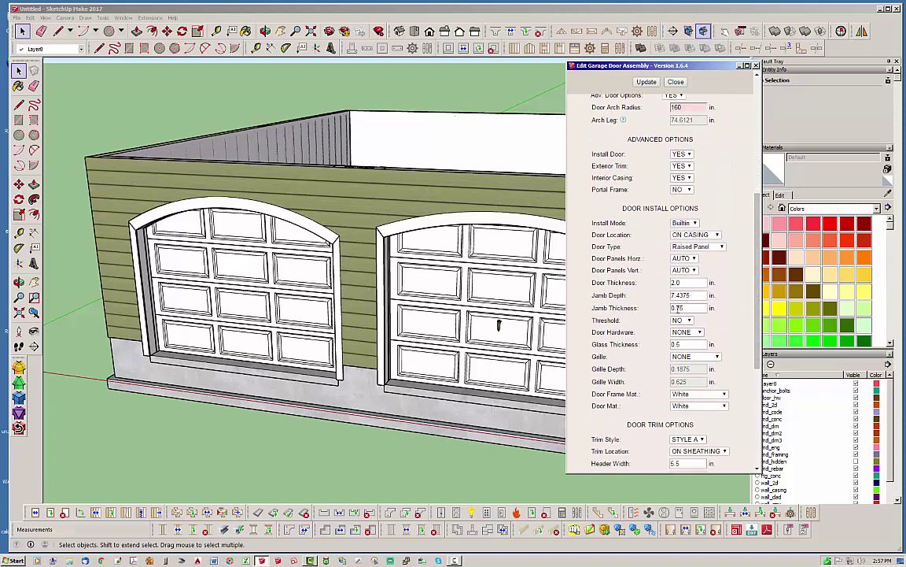
{"action": "left_click", "coordinate": [686, 331]}
{"action": "left_click", "coordinate": [708, 344]}
{"action": "left_click", "coordinate": [646, 81]}
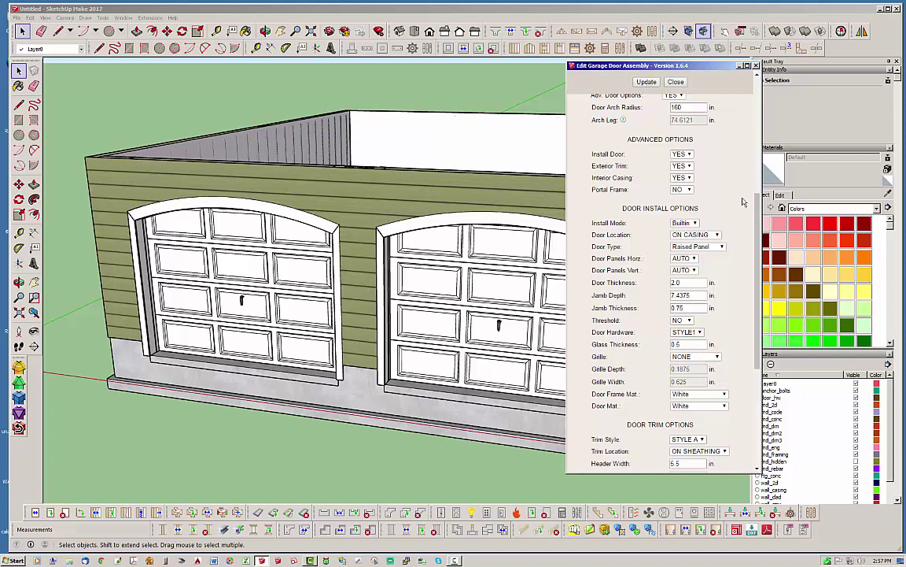
{"action": "left_click", "coordinate": [676, 82]}
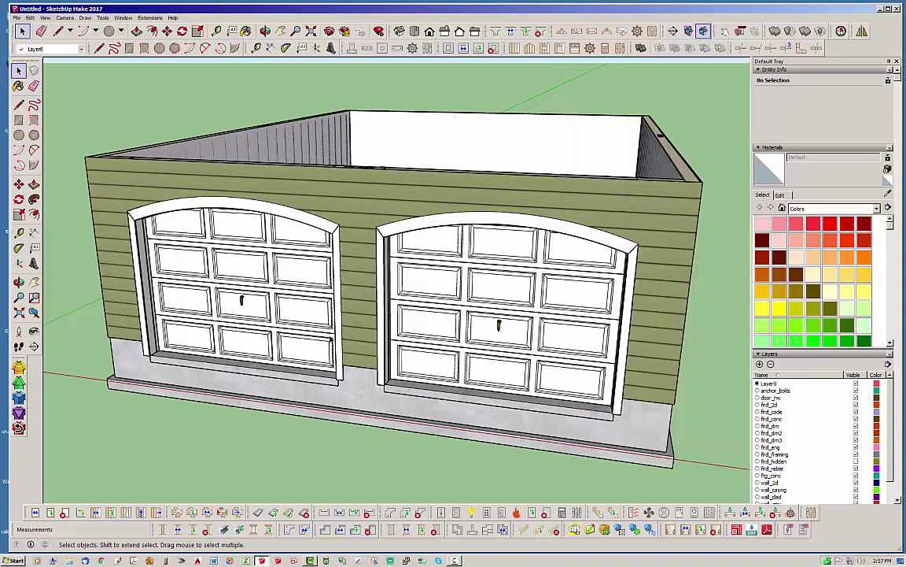
Swing both garage doors open with the Open/Close door tool from inside the garage.
{"action": "scroll", "coordinate": [329, 337], "scroll_direction": "down", "scroll_amount": 3}
{"action": "middle_click_drag", "start_coordinate": [412, 285], "coordinate": [125, 330]}
{"action": "middle_click_drag", "start_coordinate": [404, 219], "coordinate": [324, 178]}
{"action": "scroll", "coordinate": [222, 143], "scroll_direction": "up", "scroll_amount": 1}
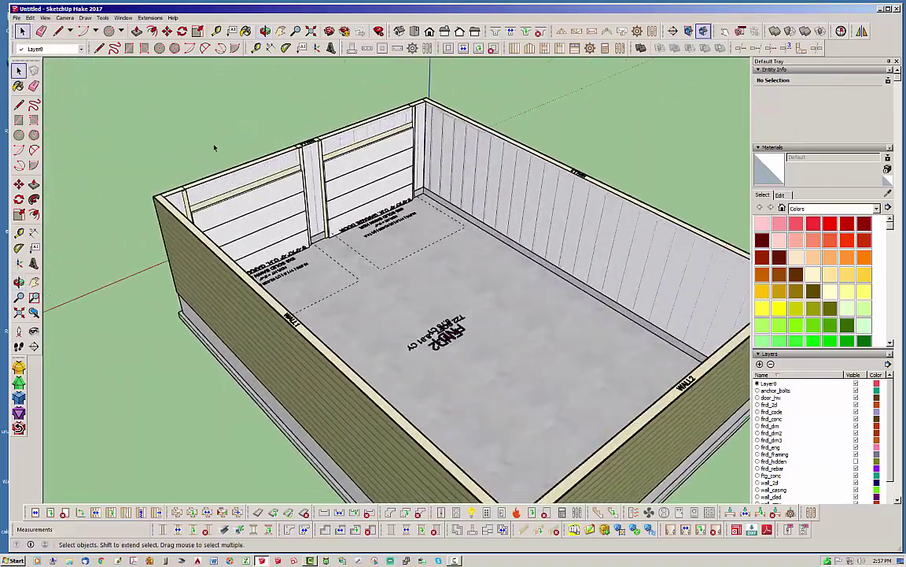
{"action": "scroll", "coordinate": [214, 147], "scroll_direction": "up", "scroll_amount": 5}
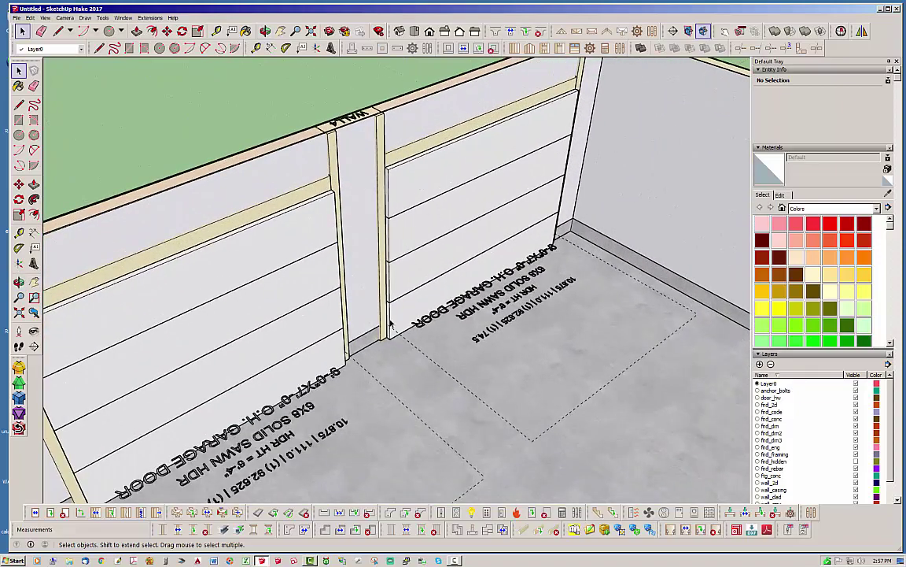
{"action": "middle_click_drag", "start_coordinate": [417, 272], "coordinate": [262, 136]}
{"action": "scroll", "coordinate": [303, 251], "scroll_direction": "down", "scroll_amount": 3}
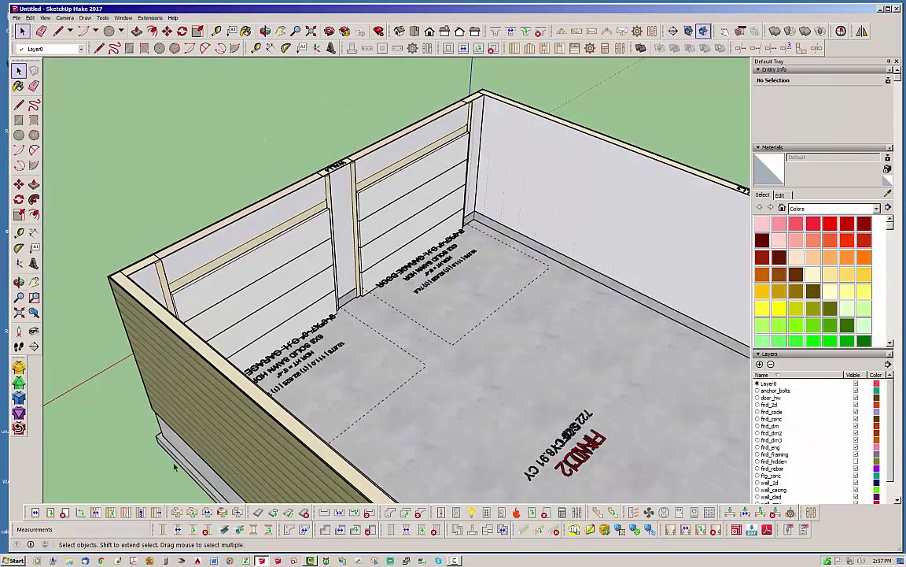
{"action": "left_click", "coordinate": [80, 512]}
{"action": "left_click", "coordinate": [255, 285]}
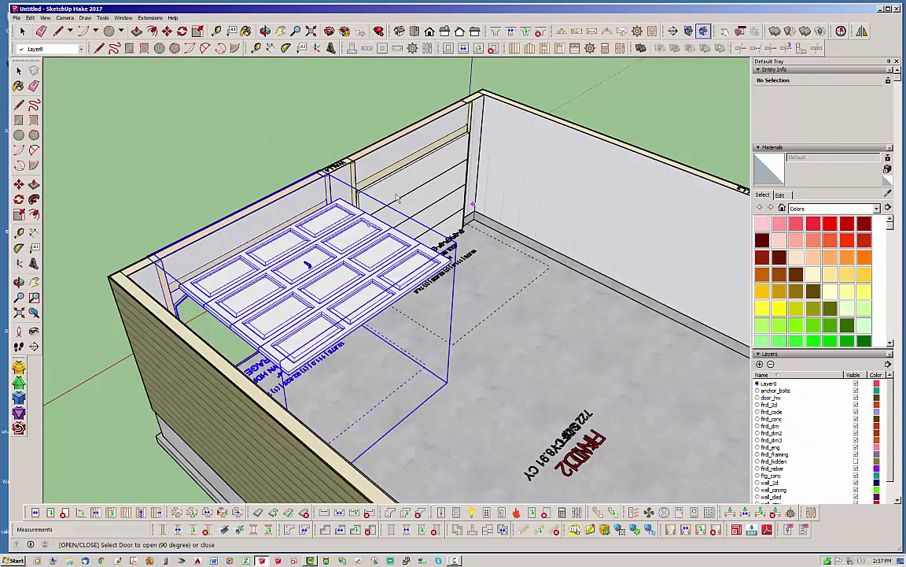
{"action": "left_click", "coordinate": [391, 207]}
Close both open garage doors with the Open/Close door tool.
{"action": "middle_click_drag", "start_coordinate": [378, 222], "coordinate": [348, 174]}
{"action": "scroll", "coordinate": [346, 178], "scroll_direction": "up", "scroll_amount": 3}
{"action": "scroll", "coordinate": [356, 176], "scroll_direction": "up", "scroll_amount": 3}
{"action": "middle_click_drag", "start_coordinate": [502, 212], "coordinate": [437, 289], "text": "shift"}
{"action": "scroll", "coordinate": [438, 289], "scroll_direction": "down", "scroll_amount": 8}
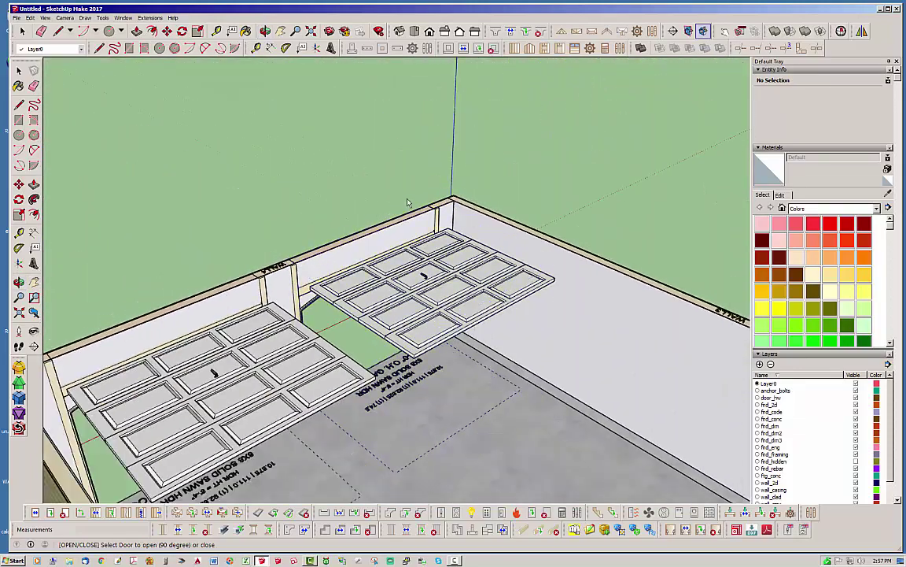
{"action": "left_click", "coordinate": [427, 283]}
{"action": "left_click", "coordinate": [240, 376]}
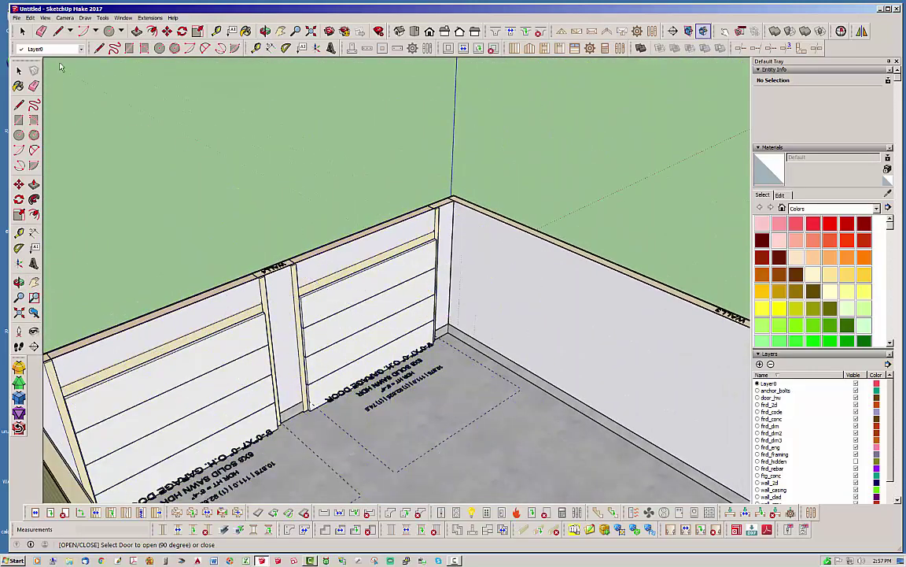
Unhide the last hidden item in the model.
{"action": "middle_click_drag", "start_coordinate": [201, 168], "coordinate": [509, 365]}
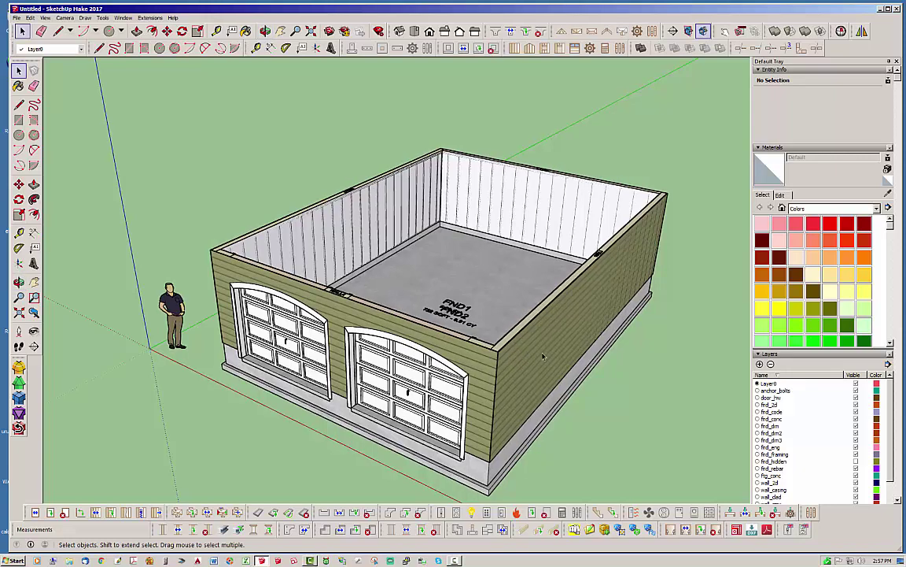
{"action": "left_click", "coordinate": [30, 17]}
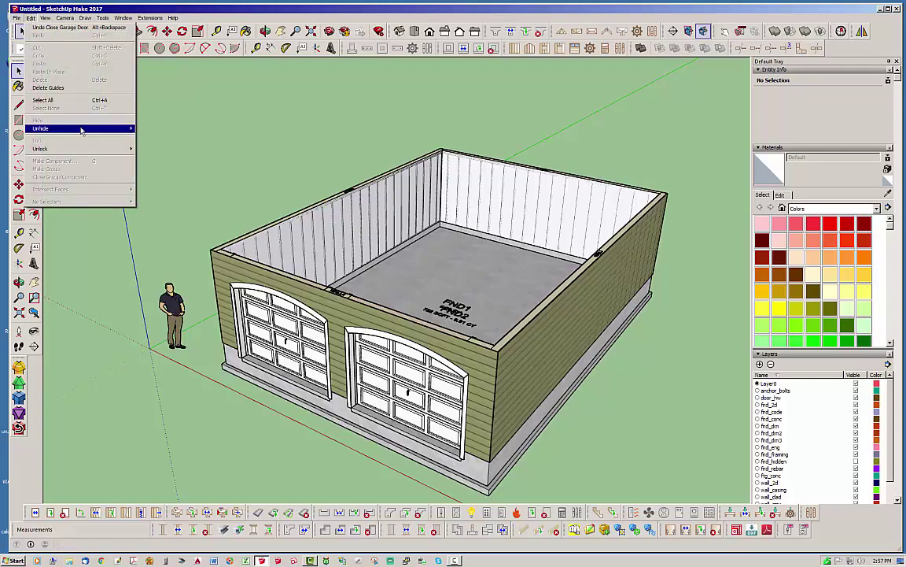
{"action": "mouse_move", "coordinate": [76, 133]}
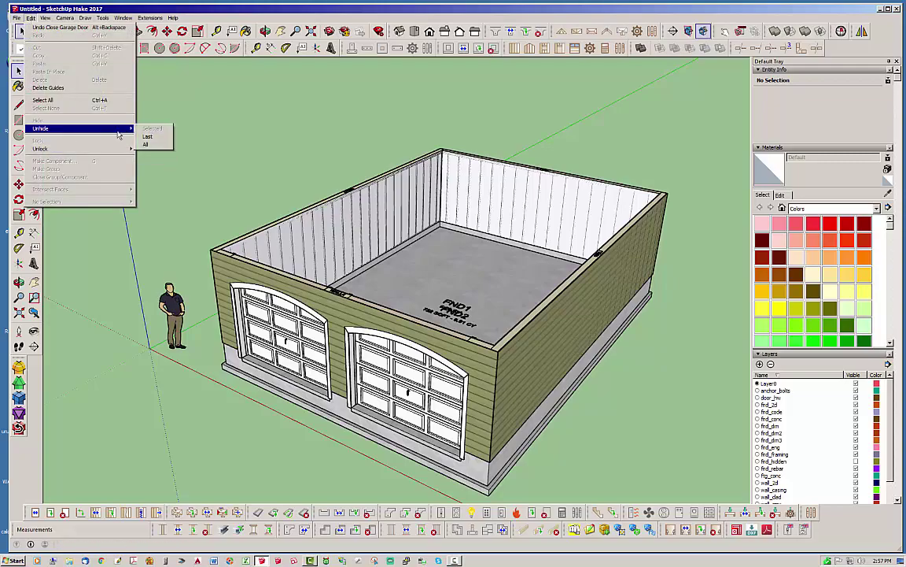
{"action": "left_click", "coordinate": [148, 136]}
Insert a 36 x 80 in. rectangular door with a 6X6 header in the long side wall, 4' from the front corner.
{"action": "middle_click_drag", "start_coordinate": [294, 207], "coordinate": [303, 405]}
{"action": "scroll", "coordinate": [302, 405], "scroll_direction": "down", "scroll_amount": 4}
{"action": "scroll", "coordinate": [287, 369], "scroll_direction": "up", "scroll_amount": 5}
{"action": "middle_click_drag", "start_coordinate": [321, 370], "coordinate": [304, 380]}
{"action": "scroll", "coordinate": [304, 380], "scroll_direction": "up", "scroll_amount": 2}
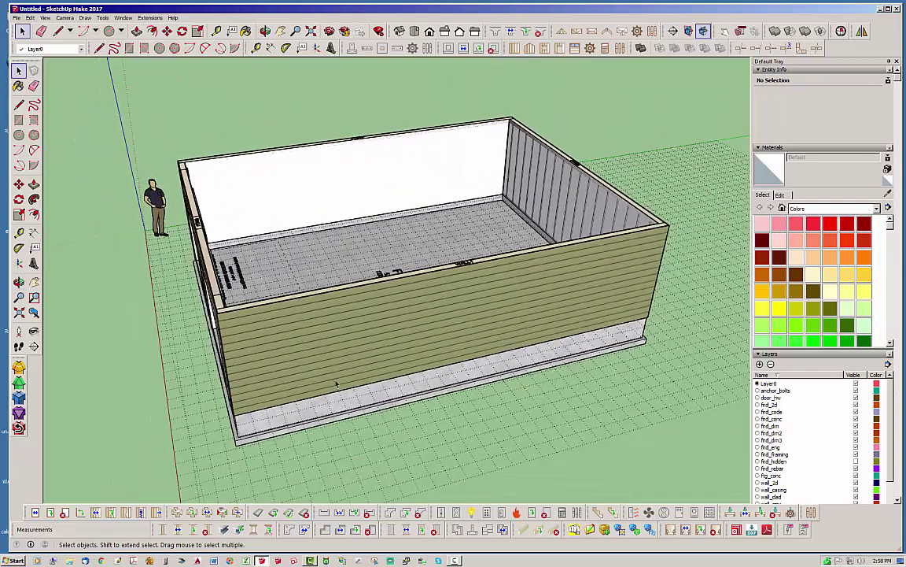
{"action": "scroll", "coordinate": [261, 451], "scroll_direction": "up", "scroll_amount": 2}
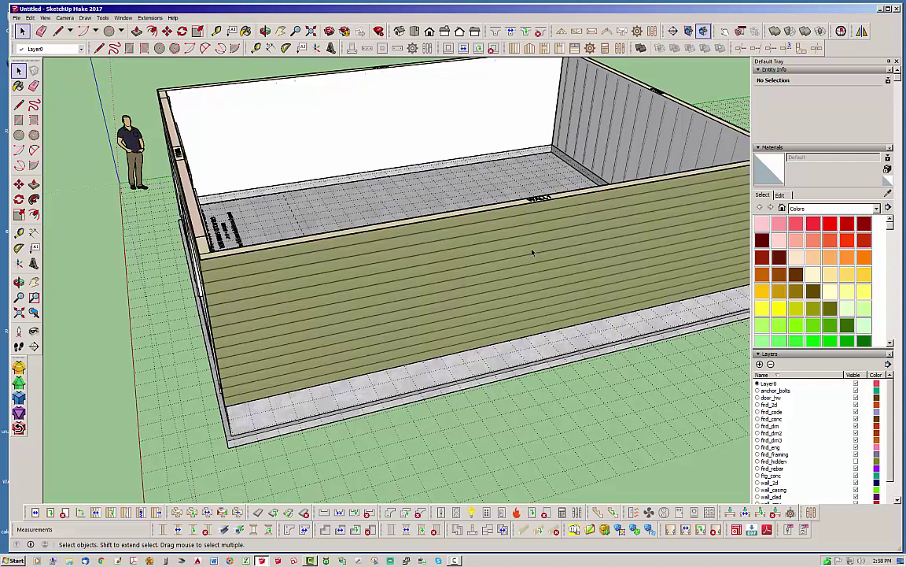
{"action": "left_click", "coordinate": [560, 48]}
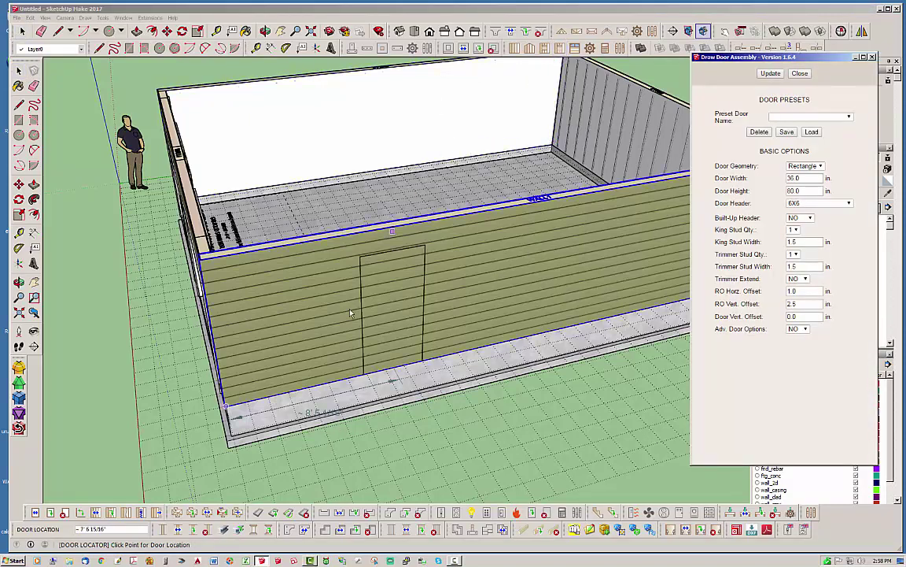
{"action": "left_click", "coordinate": [318, 405]}
{"action": "mouse_move", "coordinate": [343, 362]}
{"action": "middle_mouse_down"}
{"action": "mouse_move", "coordinate": [385, 367]}
{"action": "mouse_move", "coordinate": [346, 369]}
{"action": "middle_mouse_up"}
{"action": "scroll", "coordinate": [375, 456], "scroll_direction": "up", "scroll_amount": 2}
{"action": "left_click", "coordinate": [458, 466]}
Set the advanced door options of the new side door to YES and update the door assembly.
{"action": "scroll", "coordinate": [370, 461], "scroll_direction": "up", "scroll_amount": 2}
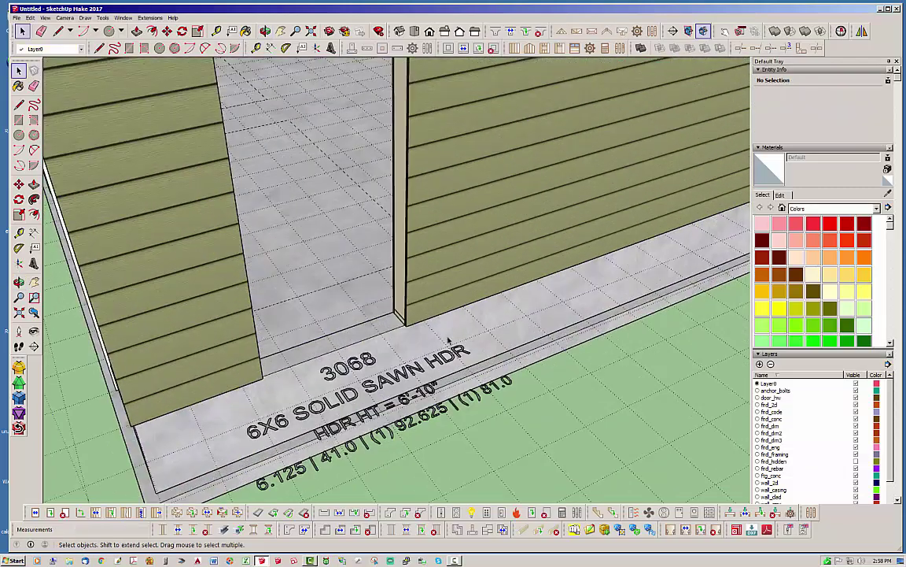
{"action": "middle_click_drag", "start_coordinate": [398, 370], "coordinate": [335, 200]}
{"action": "middle_click_drag", "start_coordinate": [393, 370], "coordinate": [435, 359]}
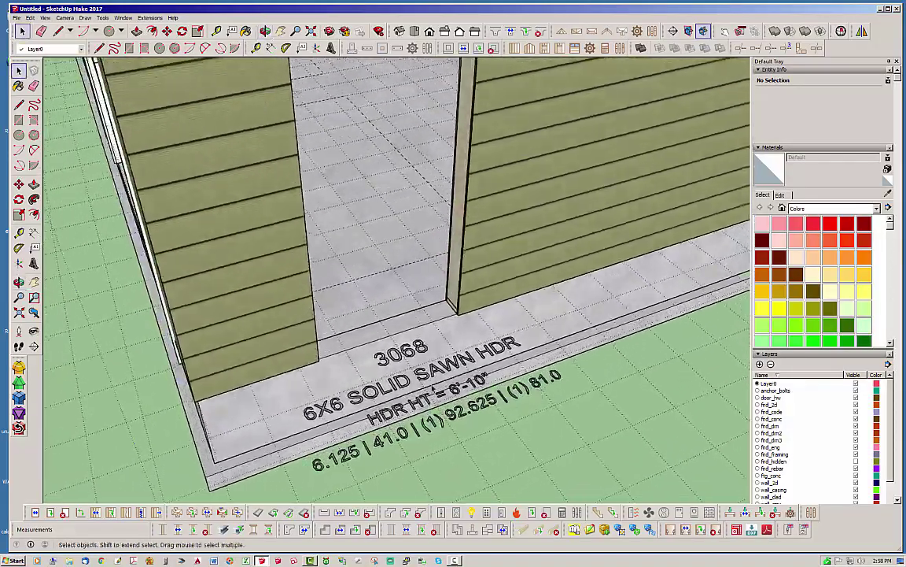
{"action": "middle_click_drag", "start_coordinate": [374, 347], "coordinate": [625, 240]}
{"action": "scroll", "coordinate": [362, 299], "scroll_direction": "up", "scroll_amount": 2}
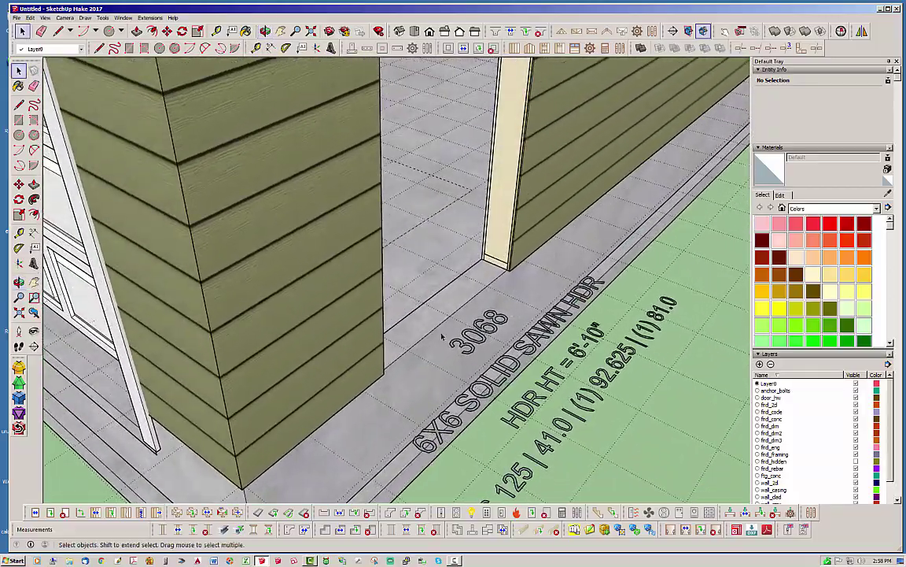
{"action": "scroll", "coordinate": [448, 271], "scroll_direction": "down", "scroll_amount": 6}
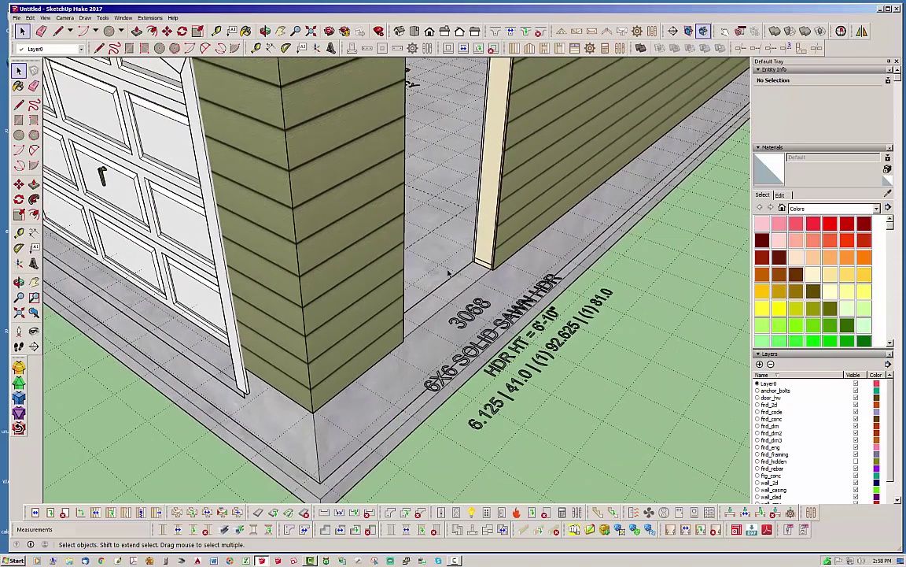
{"action": "middle_click_drag", "start_coordinate": [394, 299], "coordinate": [354, 292]}
{"action": "left_click", "coordinate": [50, 512]}
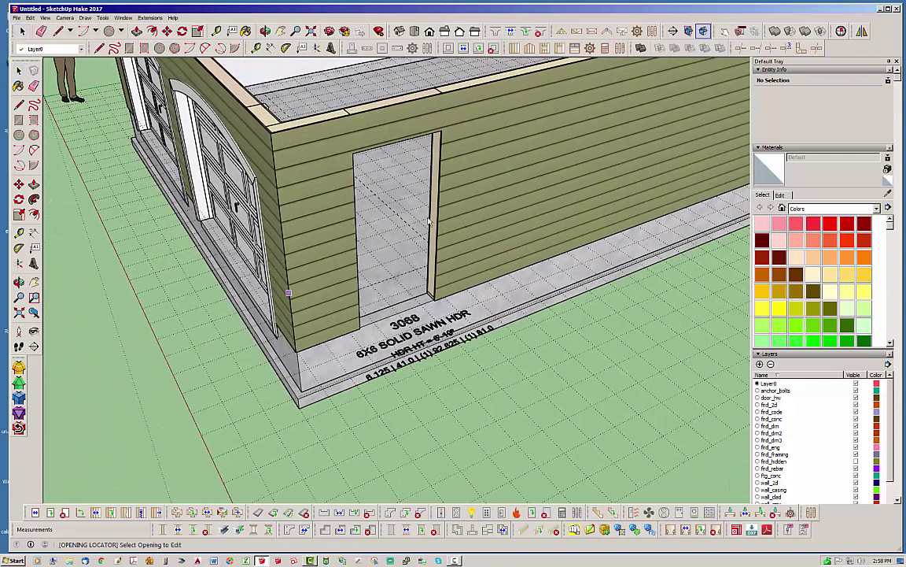
{"action": "left_click", "coordinate": [425, 336]}
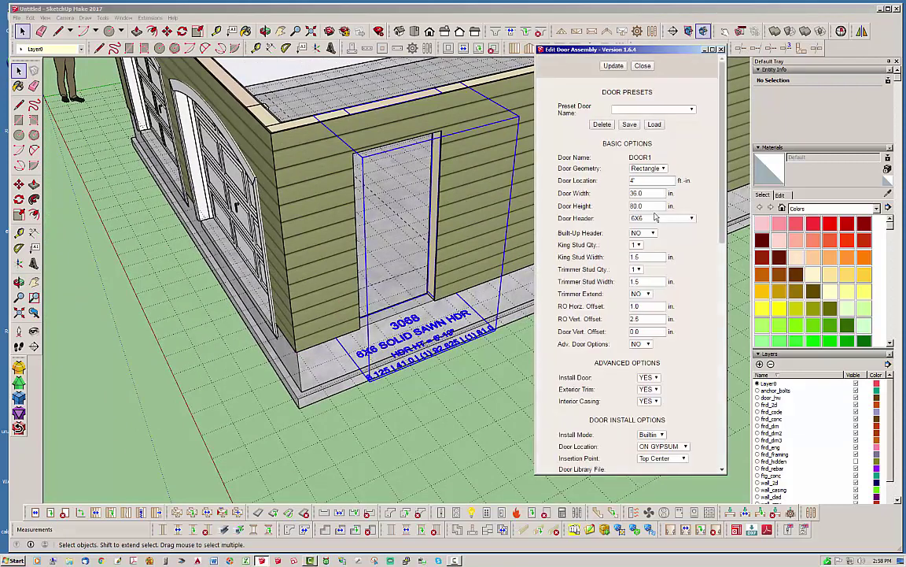
{"action": "left_click", "coordinate": [644, 344]}
{"action": "left_click", "coordinate": [641, 352]}
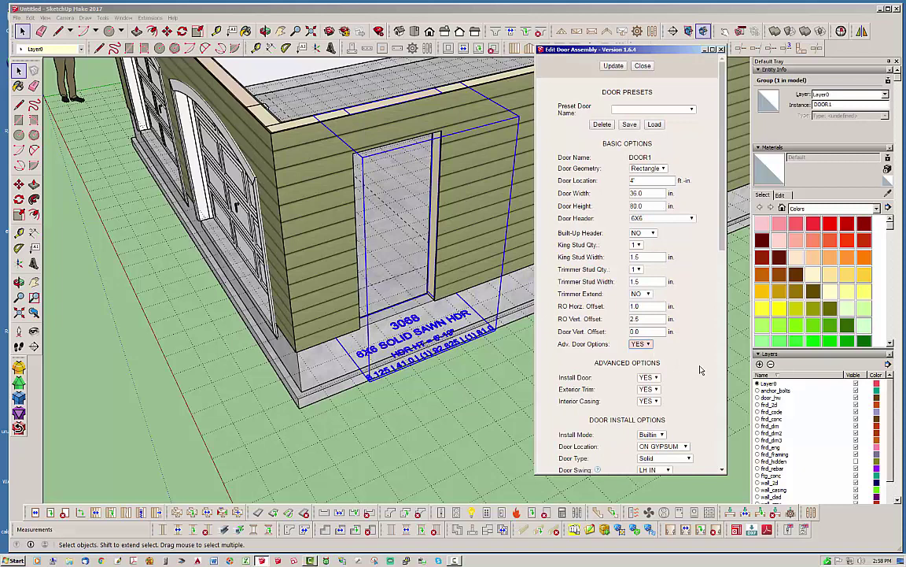
{"action": "left_click", "coordinate": [613, 66]}
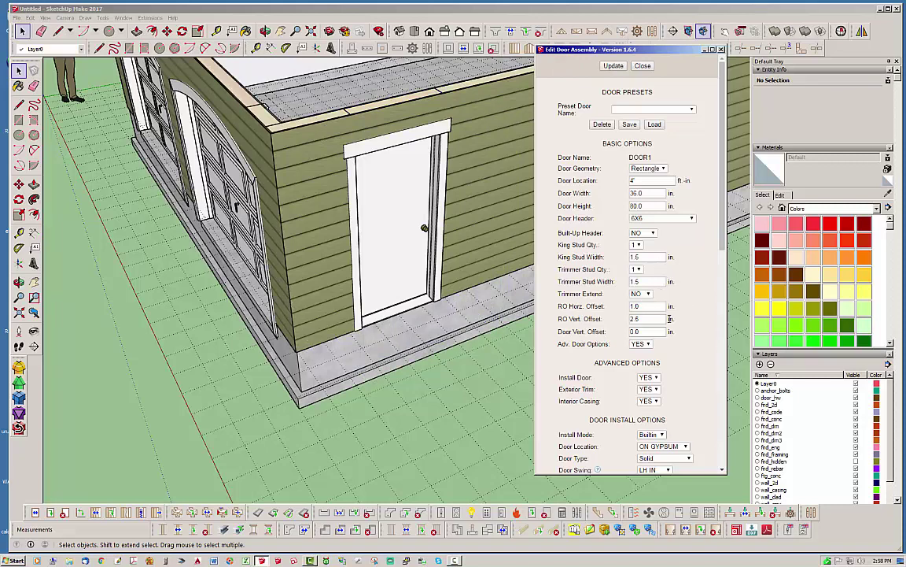
Set the side door's vertical offset to 8 in., update the assembly and close its settings.
{"action": "double_click", "coordinate": [635, 334]}
{"action": "type", "text": "8"}
{"action": "left_click", "coordinate": [614, 66]}
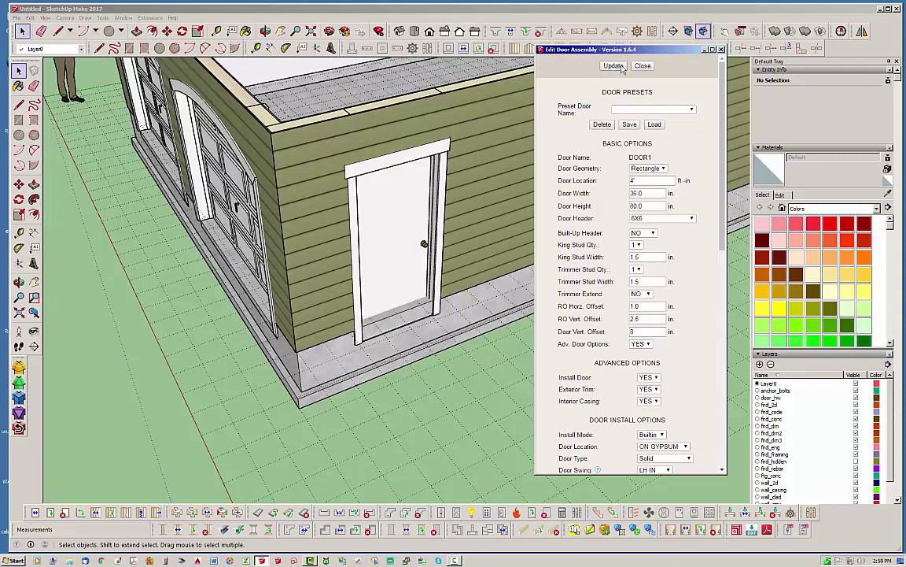
{"action": "left_click", "coordinate": [643, 65]}
Hide the wall_door and wall_trim layers to expose the side door's framed opening.
{"action": "scroll", "coordinate": [383, 294], "scroll_direction": "up", "scroll_amount": 3}
{"action": "middle_click_drag", "start_coordinate": [432, 313], "coordinate": [347, 313]}
{"action": "scroll", "coordinate": [266, 273], "scroll_direction": "up", "scroll_amount": 2}
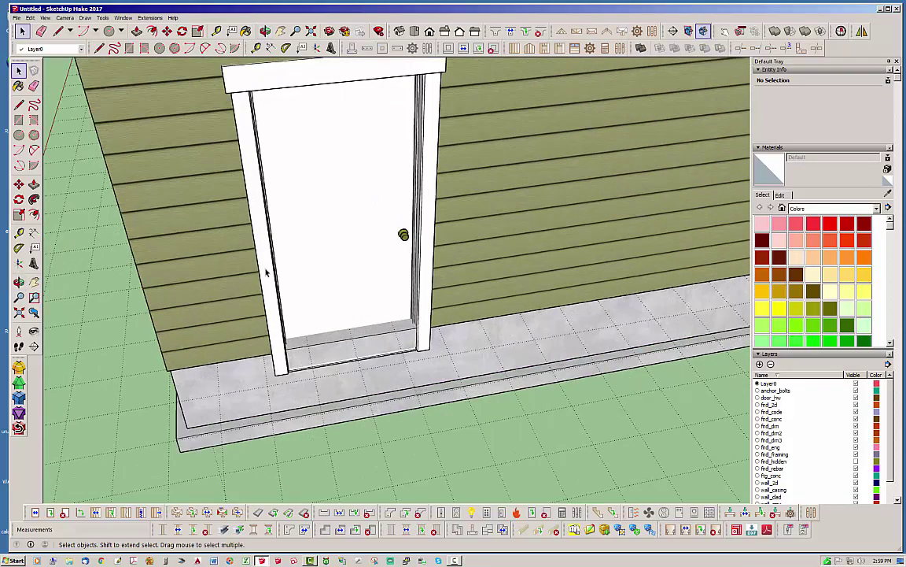
{"action": "middle_click_drag", "start_coordinate": [321, 277], "coordinate": [279, 372]}
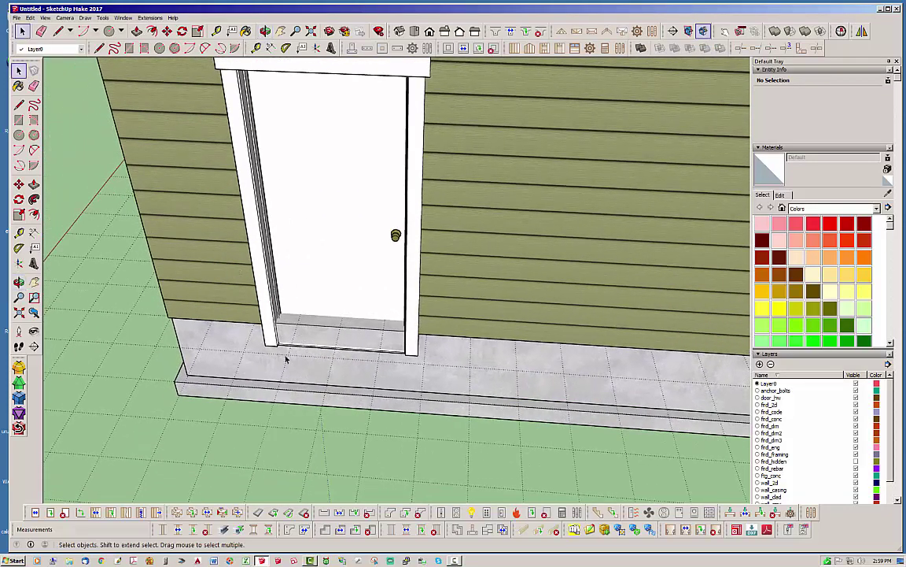
{"action": "left_click_drag", "start_coordinate": [892, 420], "coordinate": [901, 470]}
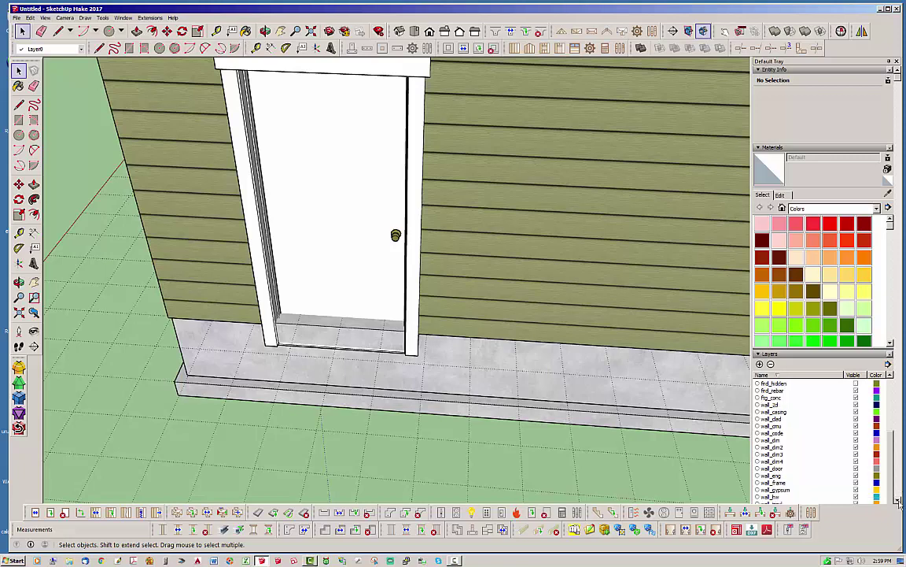
{"action": "left_click_drag", "start_coordinate": [840, 344], "coordinate": [842, 291]}
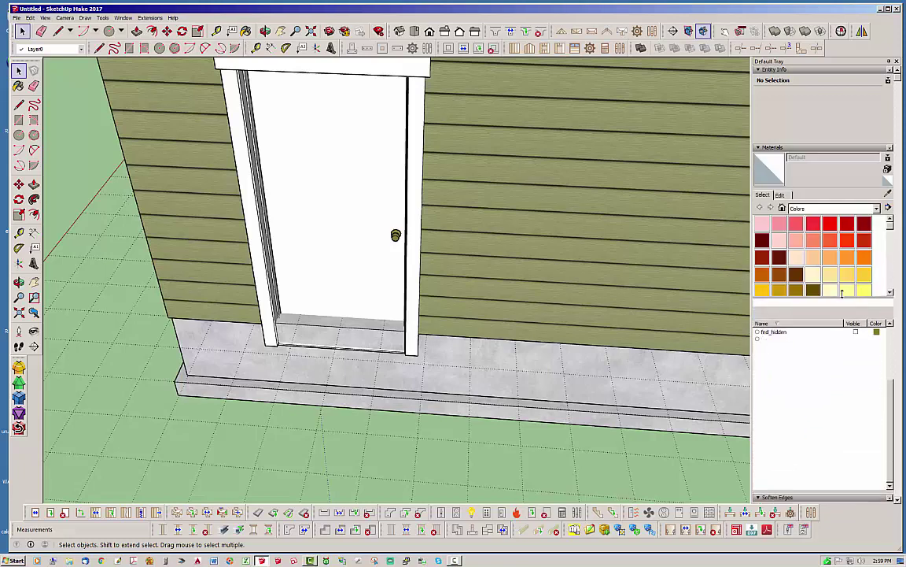
{"action": "left_click_drag", "start_coordinate": [895, 439], "coordinate": [893, 418]}
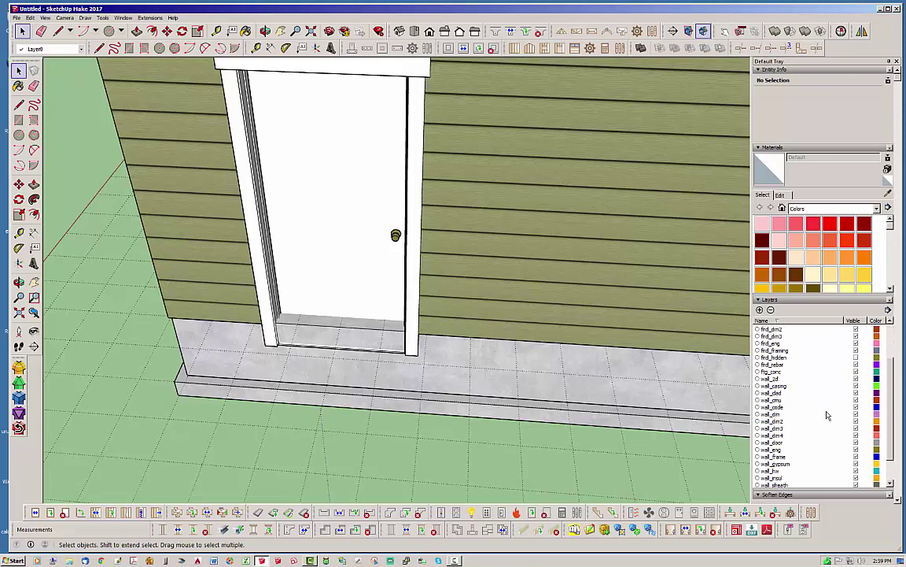
{"action": "left_click", "coordinate": [856, 443]}
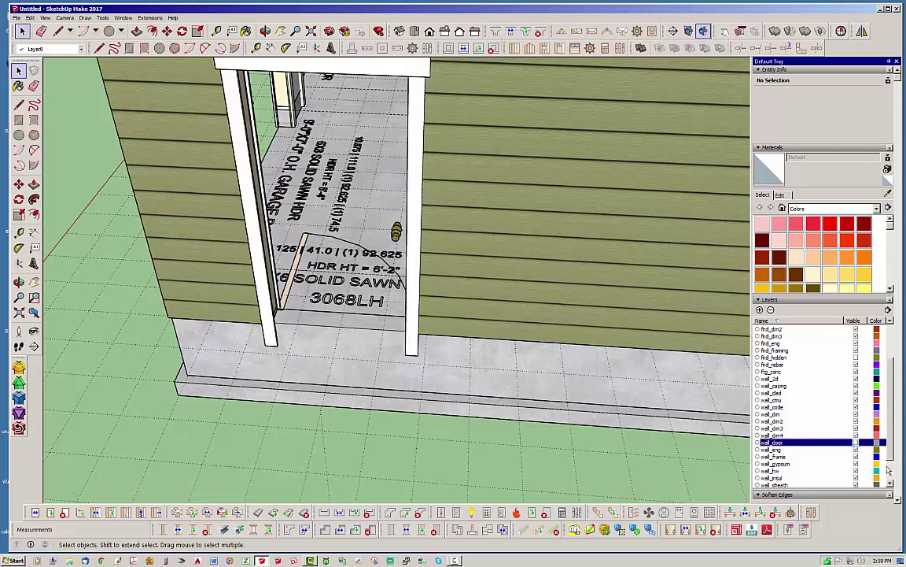
{"action": "scroll", "coordinate": [890, 454], "scroll_direction": "down", "scroll_amount": 2}
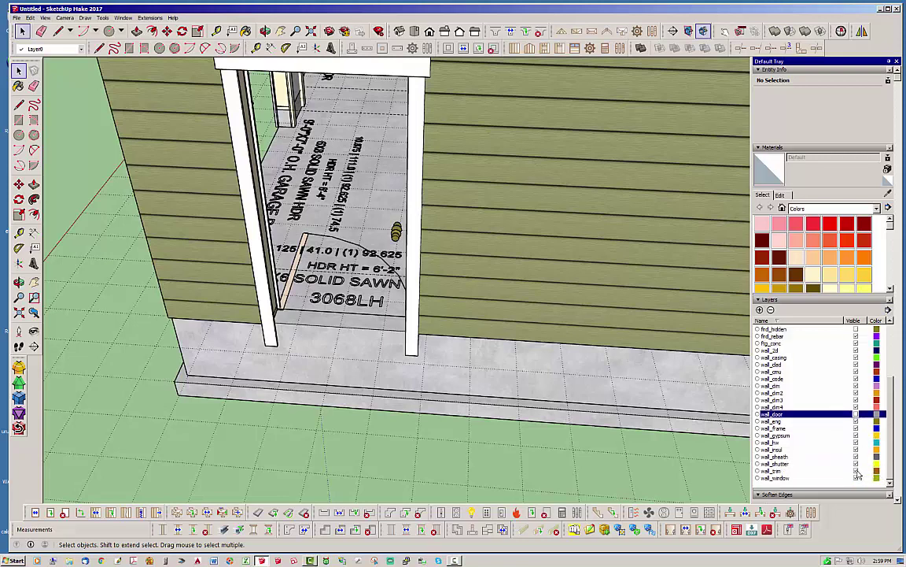
{"action": "left_click", "coordinate": [856, 470]}
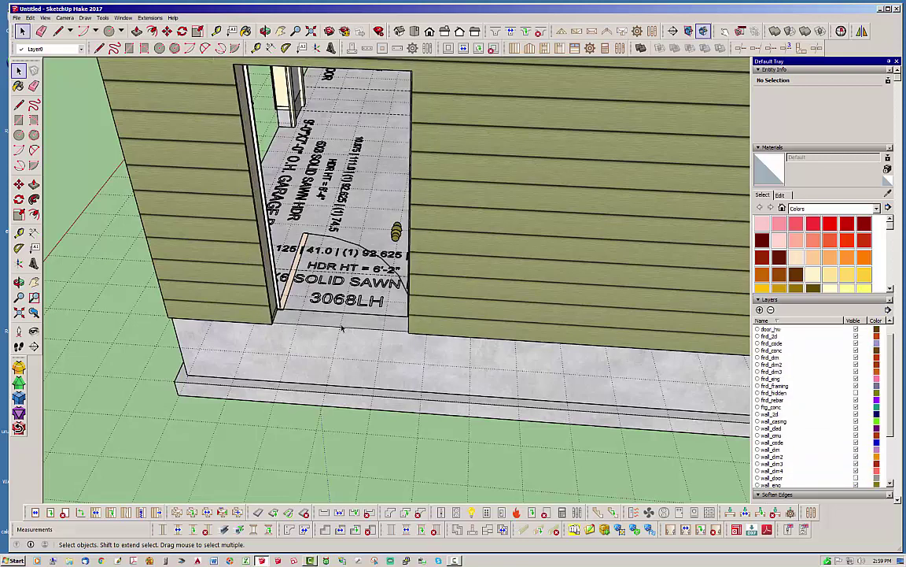
Measure the width of the side door's rough opening at the top of the stemwall.
{"action": "middle_click_drag", "start_coordinate": [341, 327], "coordinate": [314, 374]}
{"action": "scroll", "coordinate": [309, 328], "scroll_direction": "up", "scroll_amount": 4}
{"action": "middle_click_drag", "start_coordinate": [346, 321], "coordinate": [281, 105]}
{"action": "left_click", "coordinate": [270, 48]}
{"action": "left_click", "coordinate": [259, 307]}
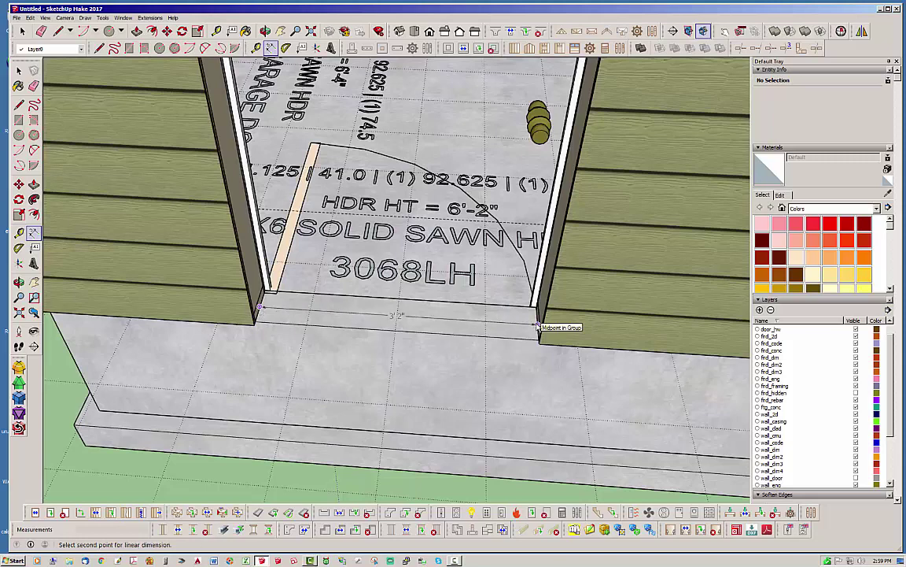
{"action": "key", "text": "Escape"}
{"action": "middle_click_drag", "start_coordinate": [393, 354], "coordinate": [319, 326]}
{"action": "left_click", "coordinate": [22, 30]}
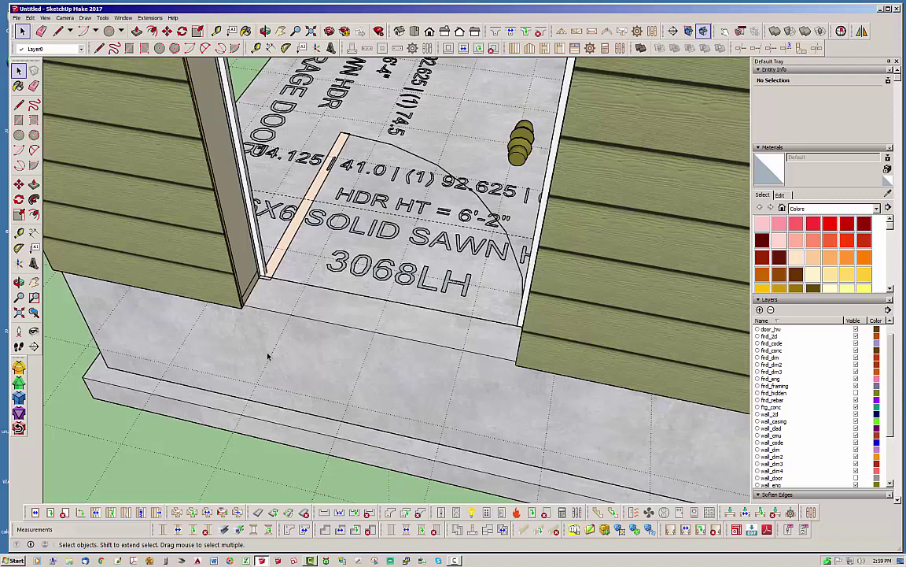
Add a 38 in. wide, 12 in. deep blockout with anchor bolts removed to the stemwall, centered under the side door at 4'.
{"action": "middle_click_drag", "start_coordinate": [269, 361], "coordinate": [245, 280]}
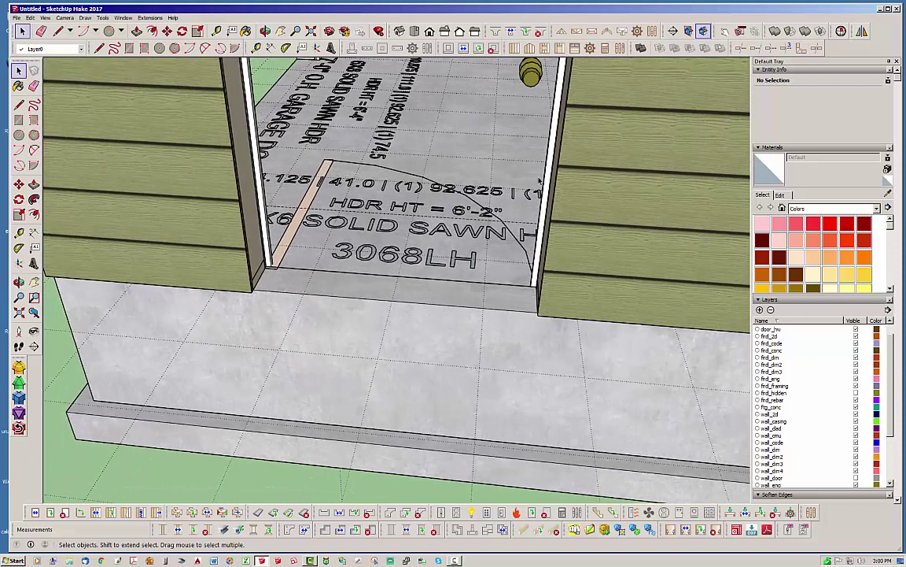
{"action": "left_click", "coordinate": [323, 515]}
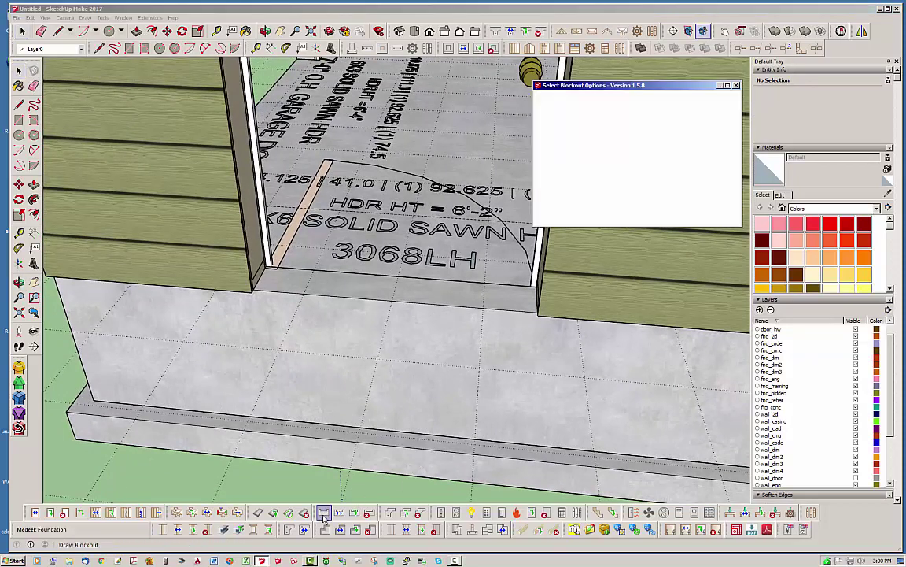
{"action": "double_click", "coordinate": [669, 144]}
{"action": "type", "text": "38"}
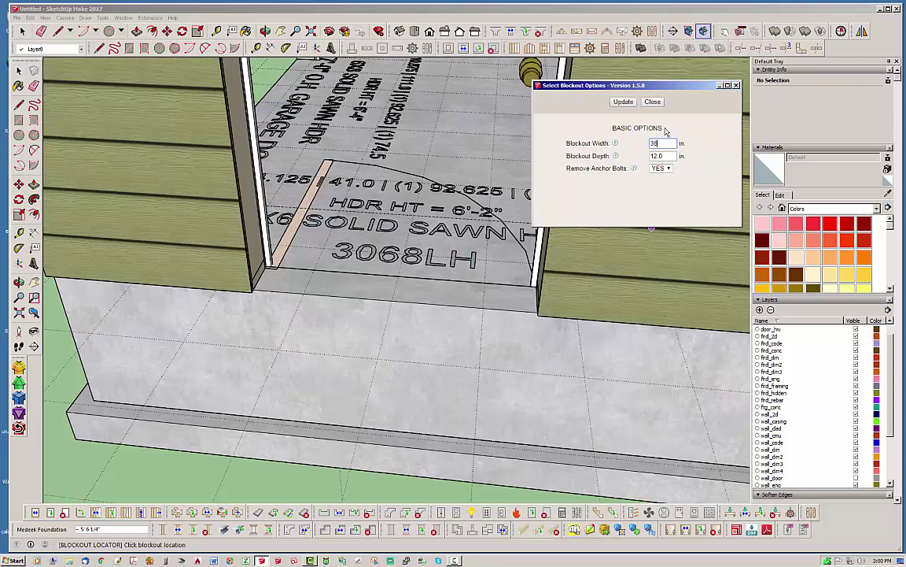
{"action": "left_click", "coordinate": [625, 104]}
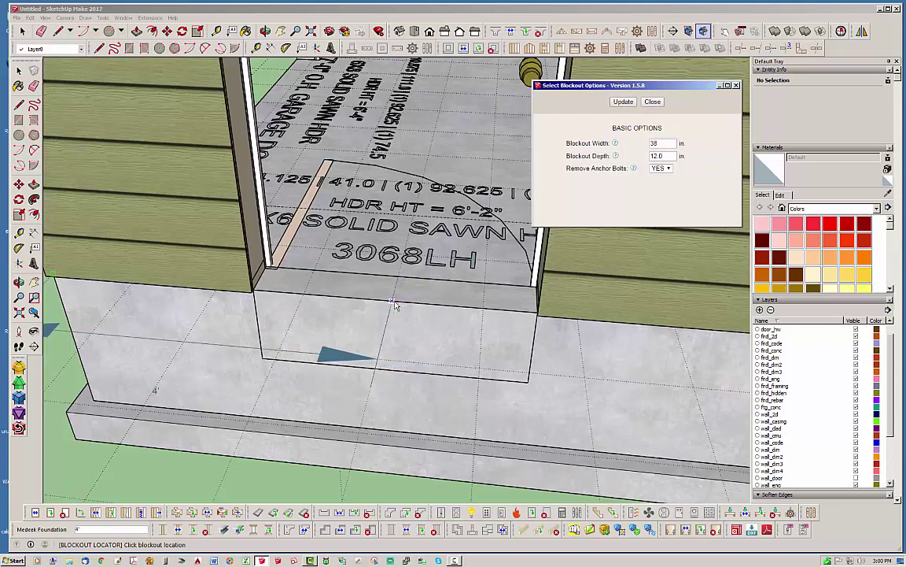
{"action": "left_click", "coordinate": [394, 301]}
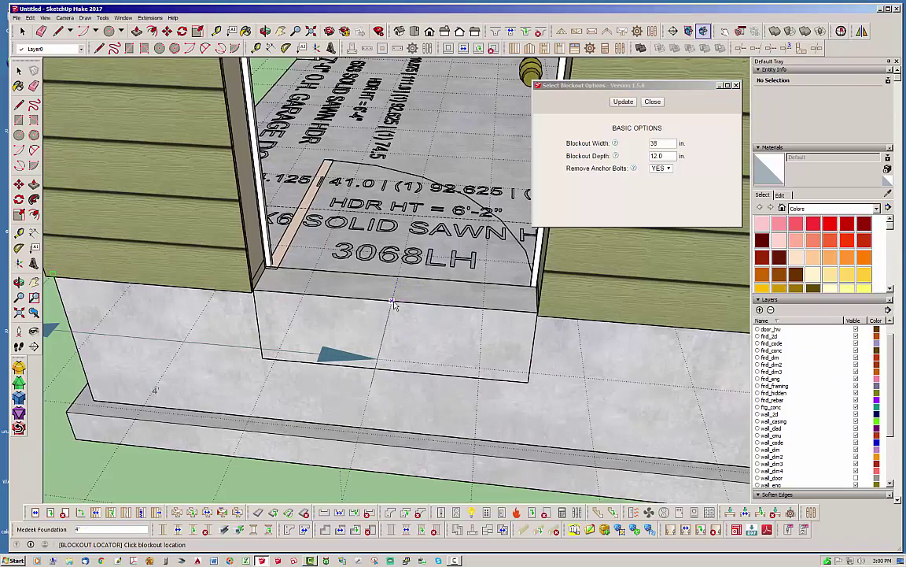
{"action": "left_click", "coordinate": [396, 305]}
Examine how the stemwall blockout meets the slab and framing below the side door opening.
{"action": "middle_click_drag", "start_coordinate": [446, 333], "coordinate": [492, 299]}
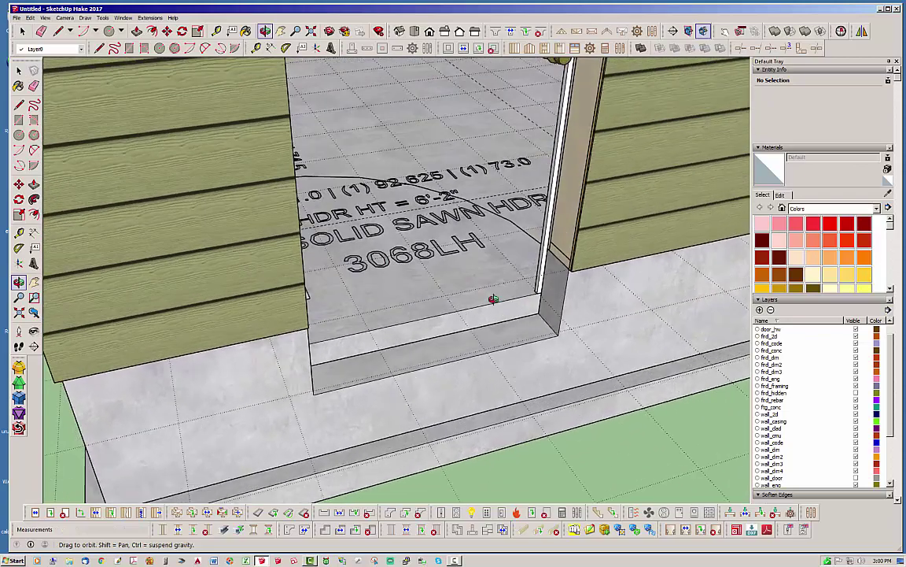
{"action": "scroll", "coordinate": [564, 399], "scroll_direction": "down", "scroll_amount": 2}
{"action": "scroll", "coordinate": [454, 298], "scroll_direction": "up", "scroll_amount": 2}
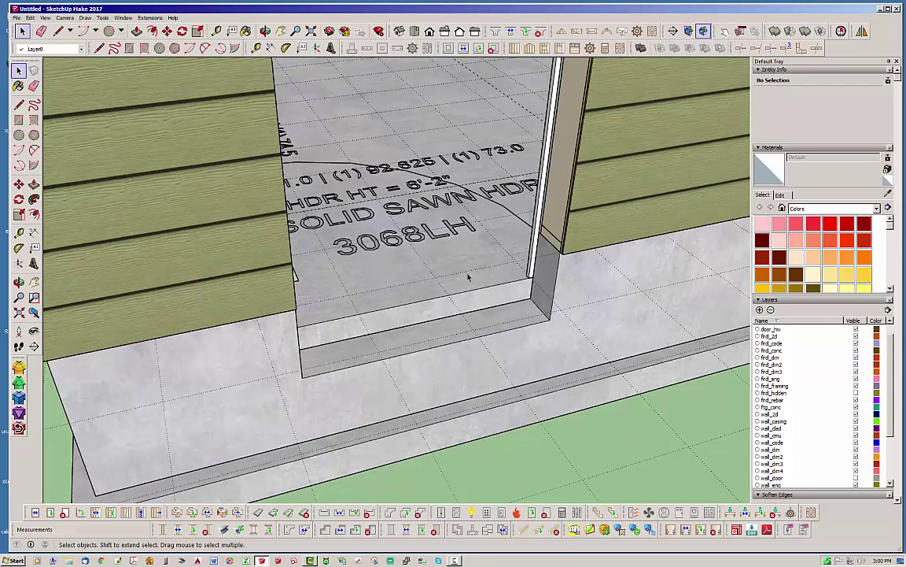
{"action": "scroll", "coordinate": [470, 281], "scroll_direction": "down", "scroll_amount": 2}
{"action": "middle_click_drag", "start_coordinate": [469, 282], "coordinate": [542, 263]}
{"action": "scroll", "coordinate": [460, 262], "scroll_direction": "up", "scroll_amount": 2}
{"action": "scroll", "coordinate": [461, 262], "scroll_direction": "up", "scroll_amount": 1}
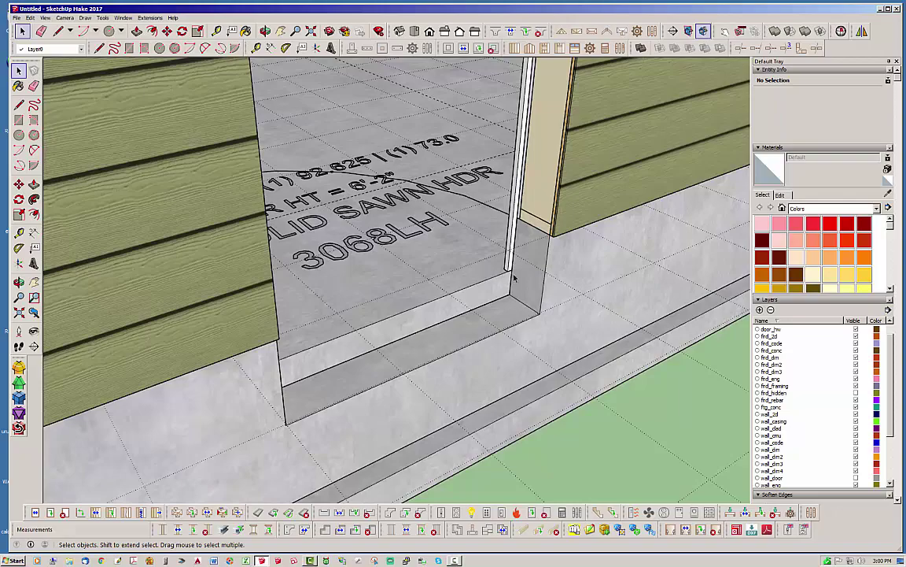
Draw three connected guide lines in the side door blockout, projecting 6 in. from the slab edge and spanning the blockout's width.
{"action": "middle_click_drag", "start_coordinate": [465, 295], "coordinate": [209, 310]}
{"action": "scroll", "coordinate": [136, 315], "scroll_direction": "up", "scroll_amount": 2}
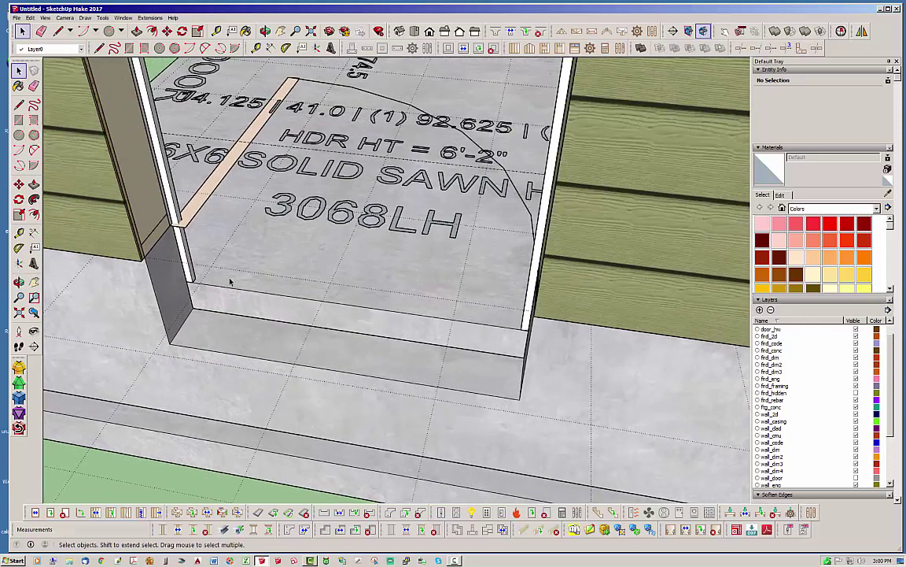
{"action": "left_click", "coordinate": [100, 49]}
{"action": "scroll", "coordinate": [171, 298], "scroll_direction": "up", "scroll_amount": 2}
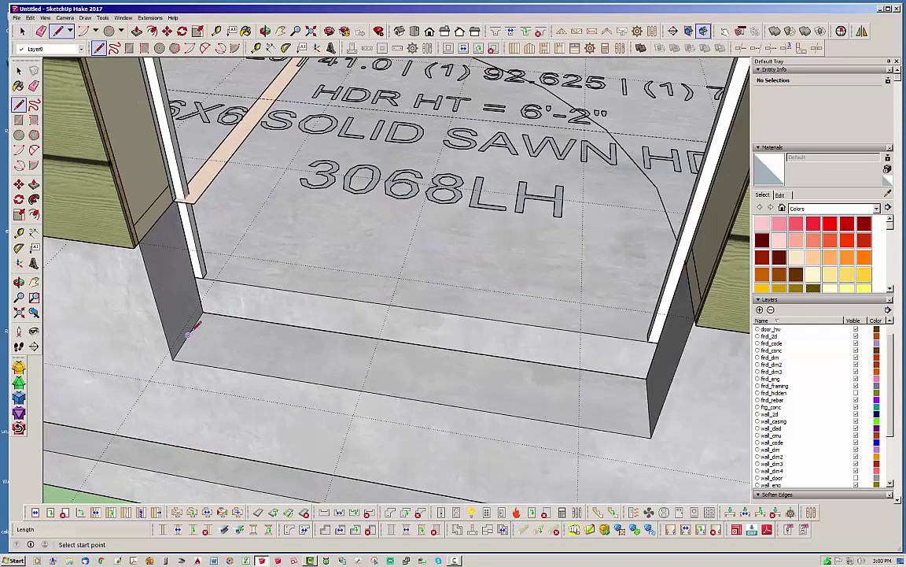
{"action": "left_click", "coordinate": [195, 276]}
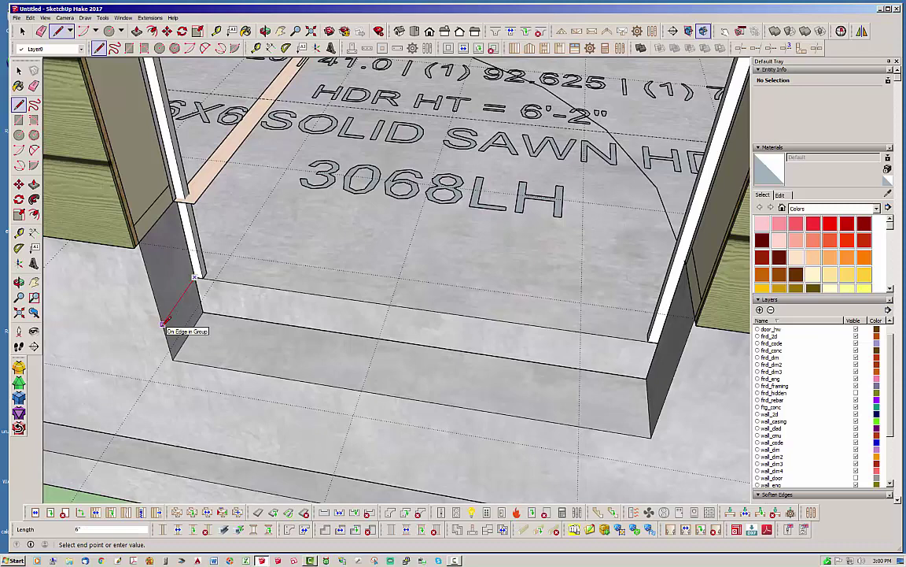
{"action": "left_click", "coordinate": [162, 324]}
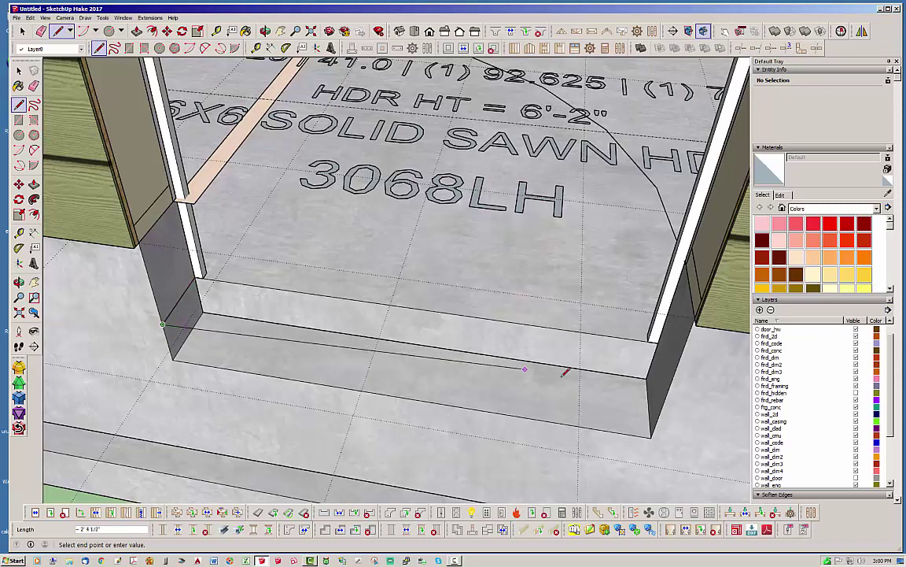
{"action": "left_click", "coordinate": [663, 402]}
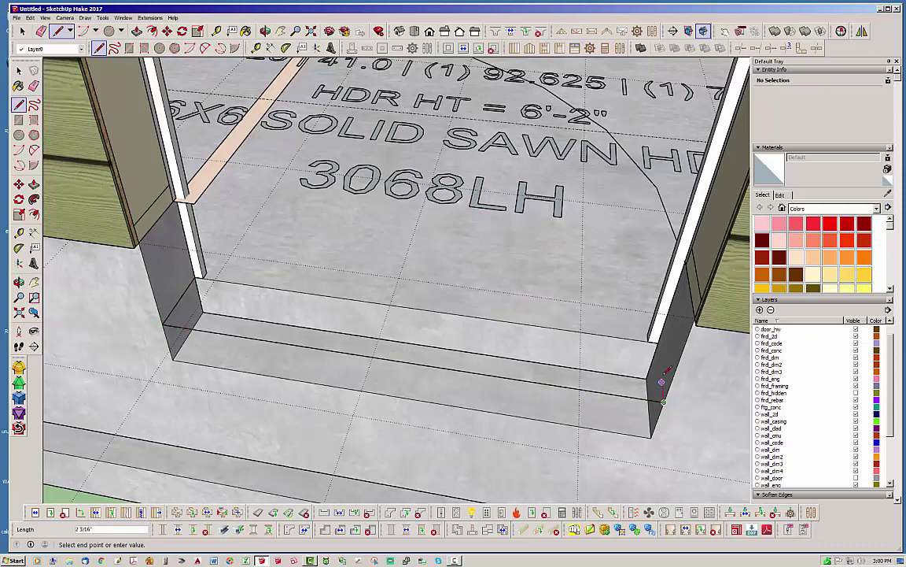
{"action": "left_click", "coordinate": [658, 343]}
{"action": "key", "text": "space"}
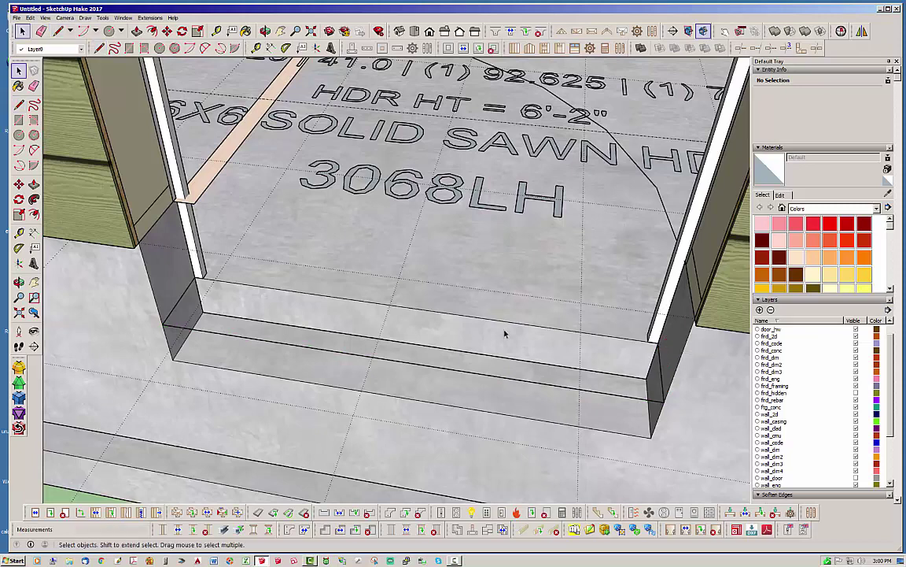
Open the FND2 slab outline for editing and enter its green polygon at the side door opening.
{"action": "scroll", "coordinate": [175, 284], "scroll_direction": "down", "scroll_amount": 2}
{"action": "left_click", "coordinate": [206, 470]}
{"action": "left_click", "coordinate": [206, 483]}
{"action": "left_click", "coordinate": [316, 289]}
{"action": "right_click", "coordinate": [316, 287]}
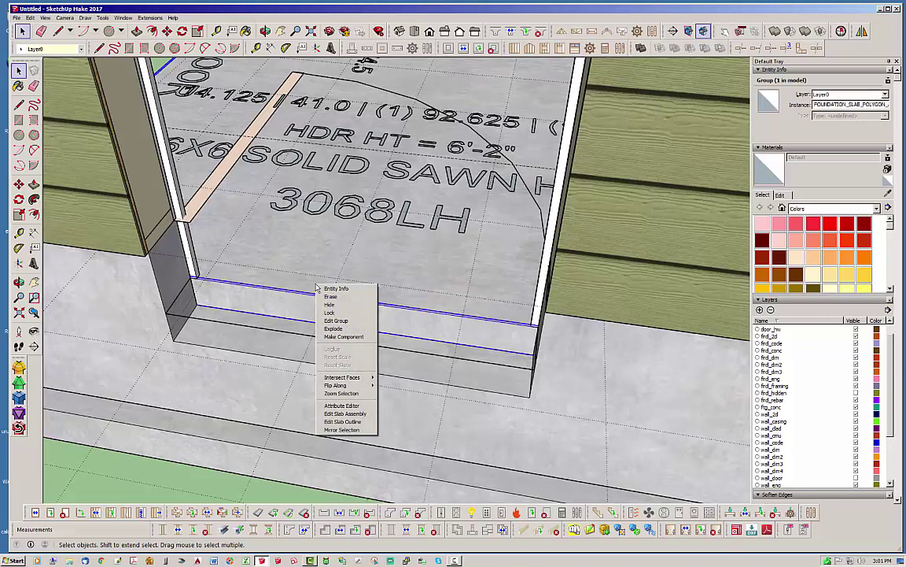
{"action": "left_click", "coordinate": [352, 423]}
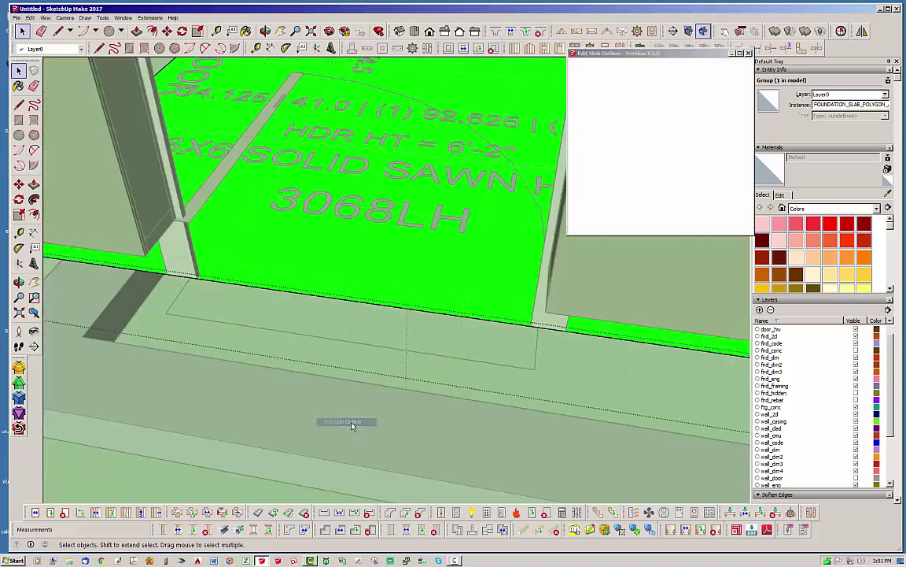
{"action": "middle_click_drag", "start_coordinate": [327, 261], "coordinate": [276, 224]}
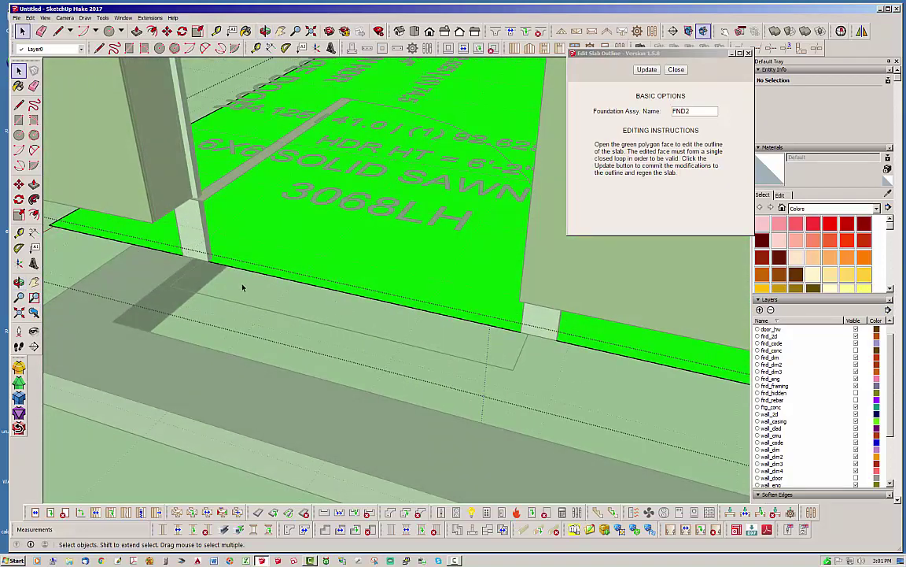
{"action": "scroll", "coordinate": [218, 241], "scroll_direction": "up", "scroll_amount": 2}
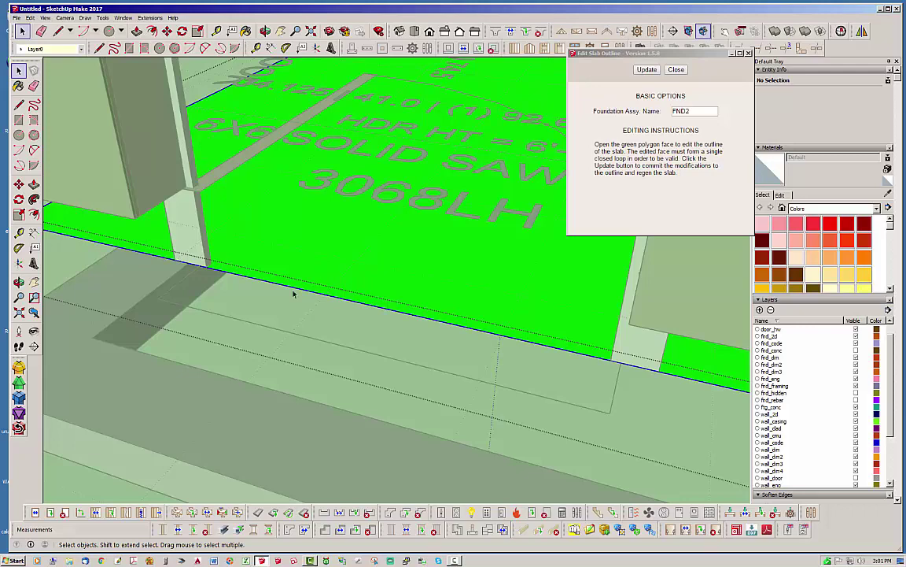
{"action": "left_click", "coordinate": [324, 266]}
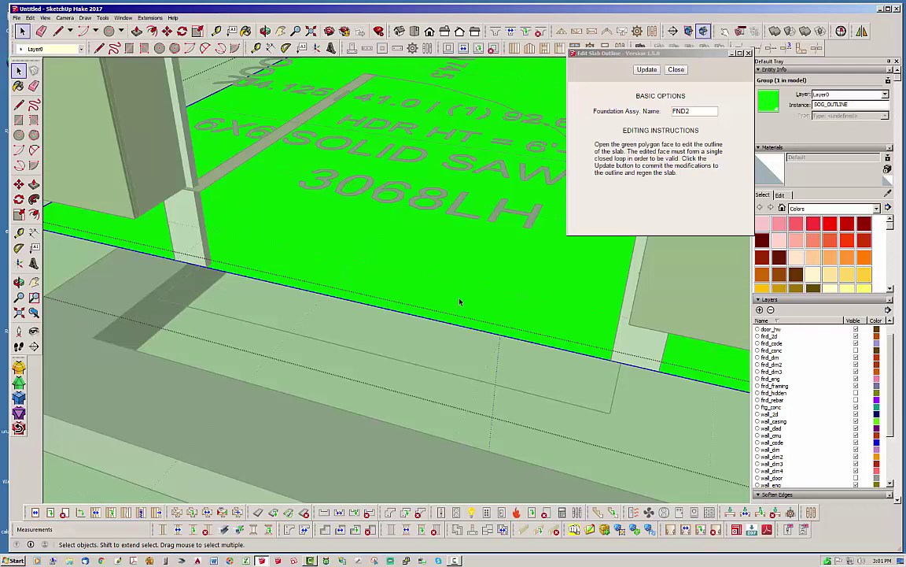
{"action": "double_click", "coordinate": [309, 267]}
{"action": "left_click", "coordinate": [307, 267]}
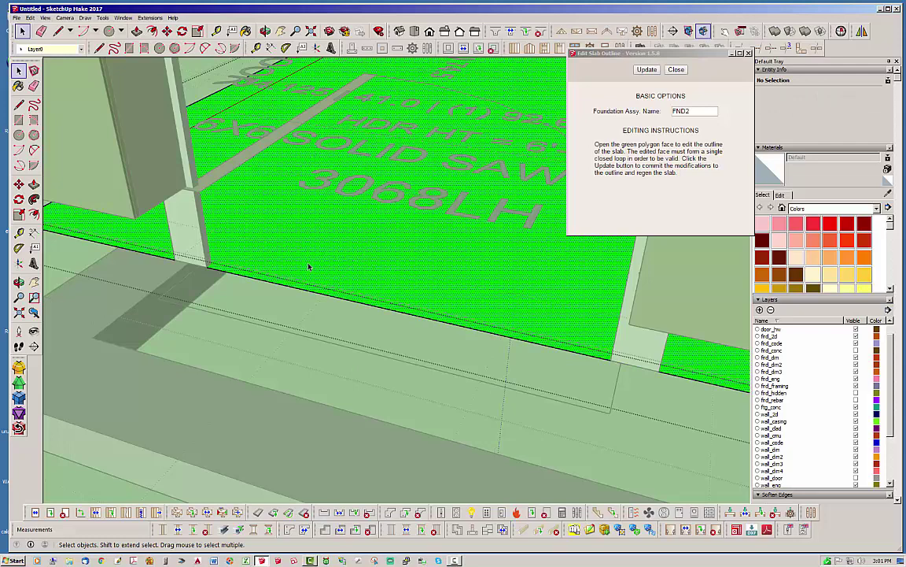
Draw a 6 in. deep extension on the slab outline, following the guide lines across the side door blockout.
{"action": "left_click", "coordinate": [98, 48]}
{"action": "scroll", "coordinate": [181, 256], "scroll_direction": "up", "scroll_amount": 2}
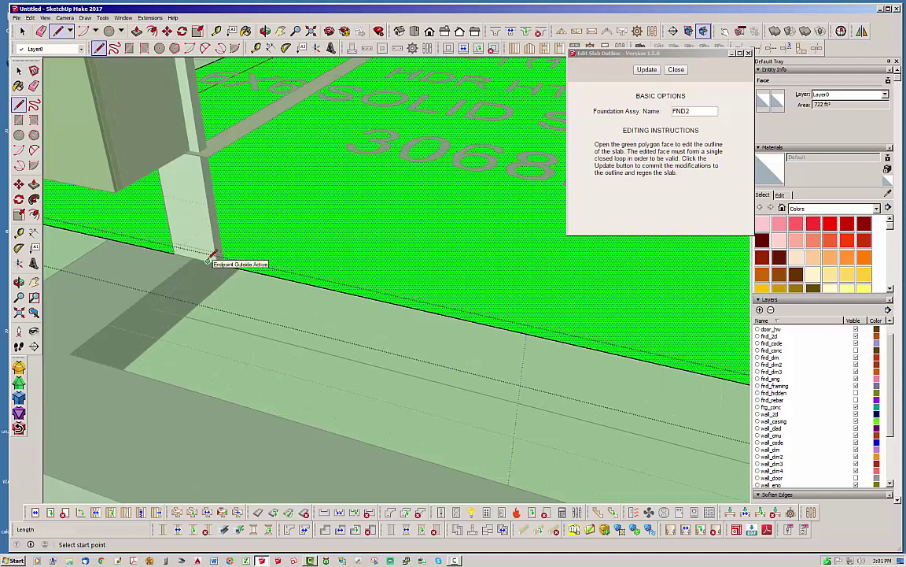
{"action": "left_click", "coordinate": [208, 259]}
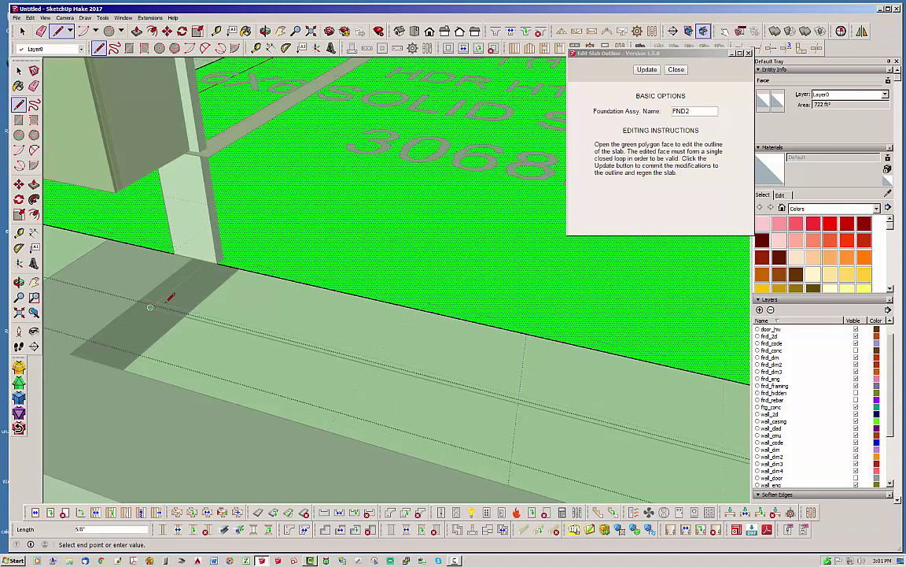
{"action": "scroll", "coordinate": [159, 299], "scroll_direction": "down", "scroll_amount": 1}
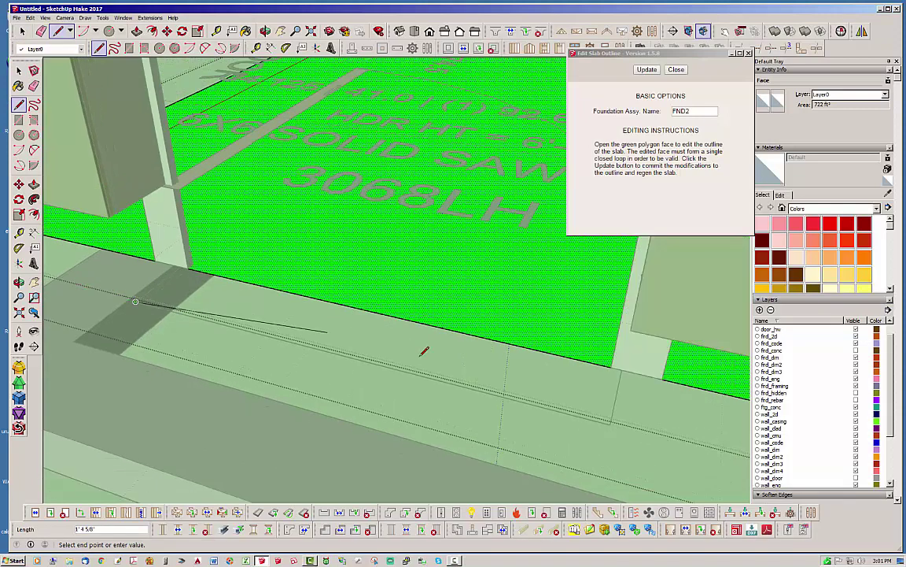
{"action": "left_click", "coordinate": [611, 422]}
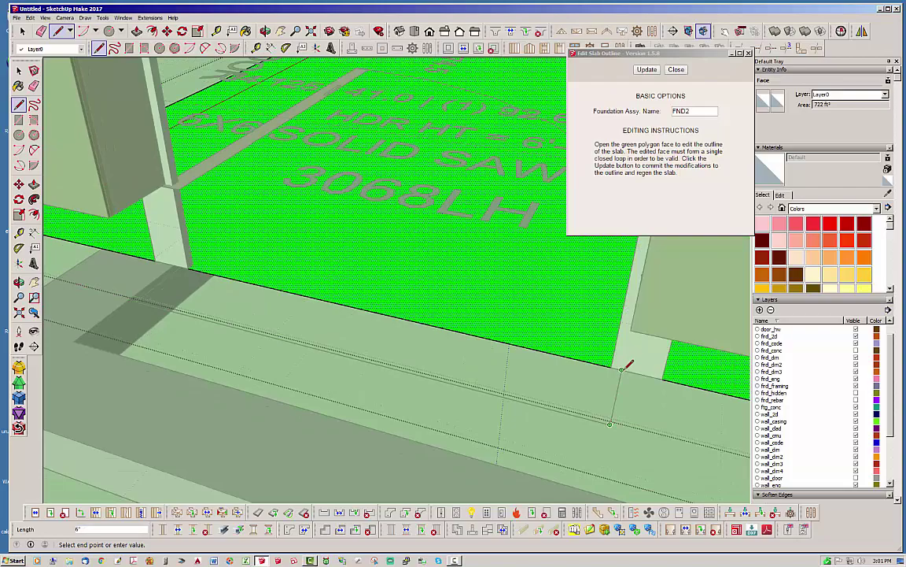
{"action": "left_click", "coordinate": [621, 366]}
{"action": "middle_click_drag", "start_coordinate": [298, 254], "coordinate": [283, 282]}
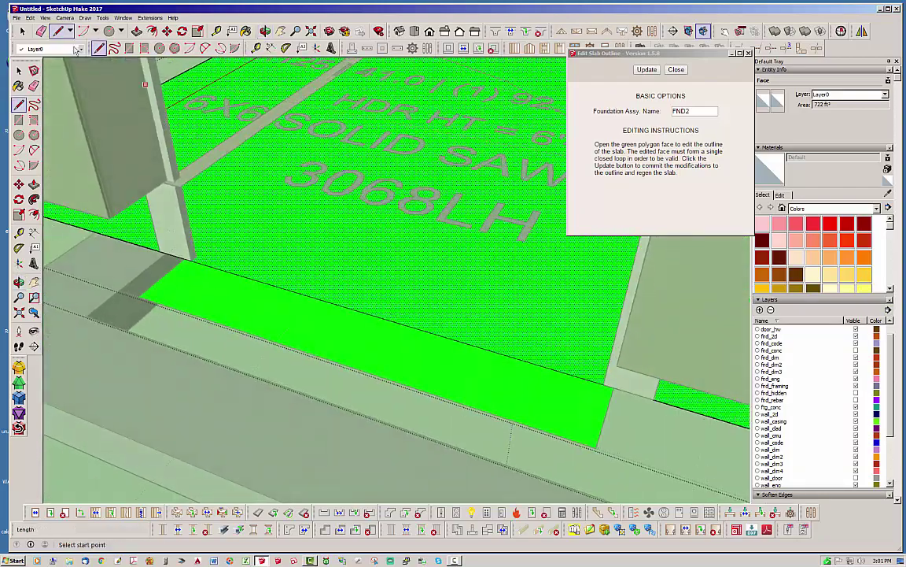
{"action": "key", "text": "space"}
Hide the wall_casing layer to clear the view of the edge between the slab outline and its extension.
{"action": "left_click", "coordinate": [279, 289]}
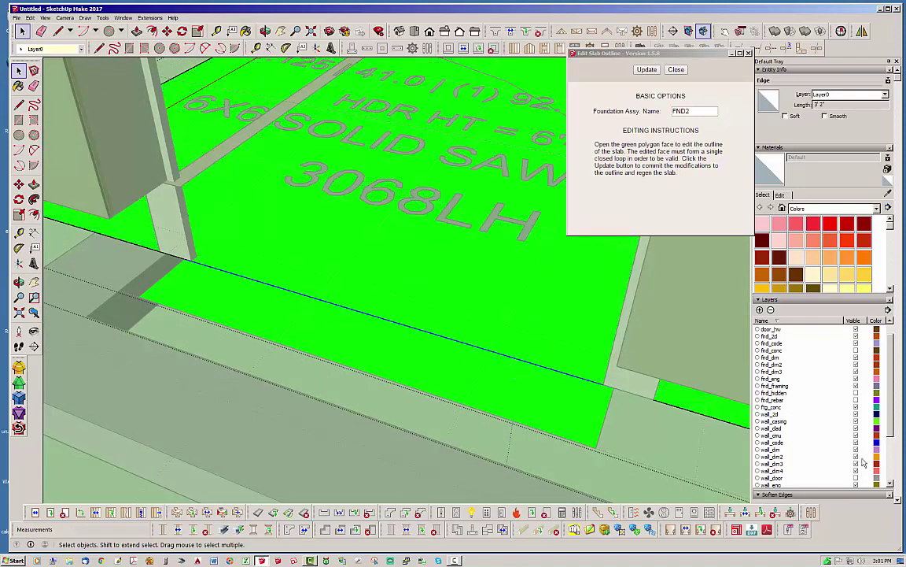
{"action": "left_click", "coordinate": [857, 422]}
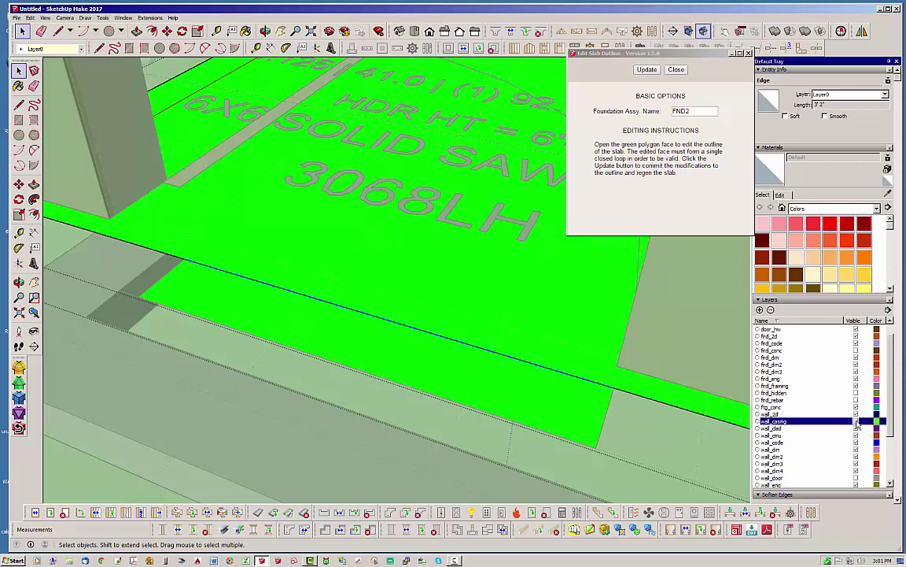
{"action": "left_click", "coordinate": [268, 297]}
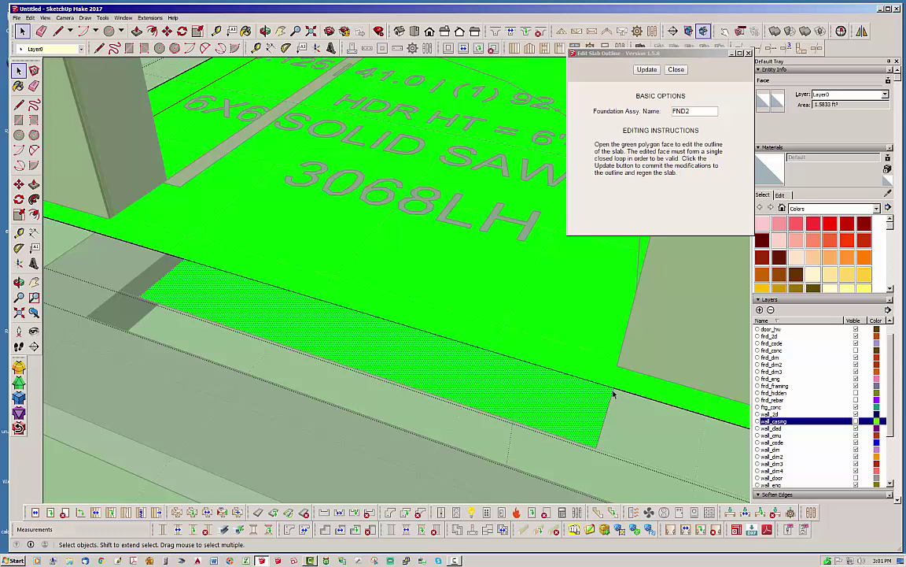
Delete the edge dividing the extension from the main slab outline and update the slab with the modified outline.
{"action": "left_click", "coordinate": [340, 309]}
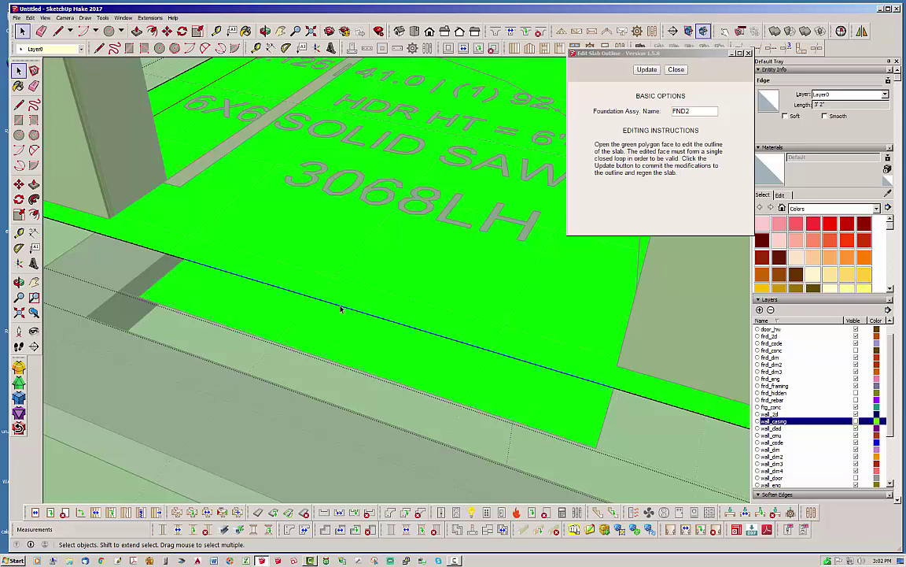
{"action": "key", "text": "Delete"}
{"action": "left_click", "coordinate": [389, 330]}
{"action": "middle_click_drag", "start_coordinate": [389, 331], "coordinate": [594, 88]}
{"action": "left_click", "coordinate": [645, 69]}
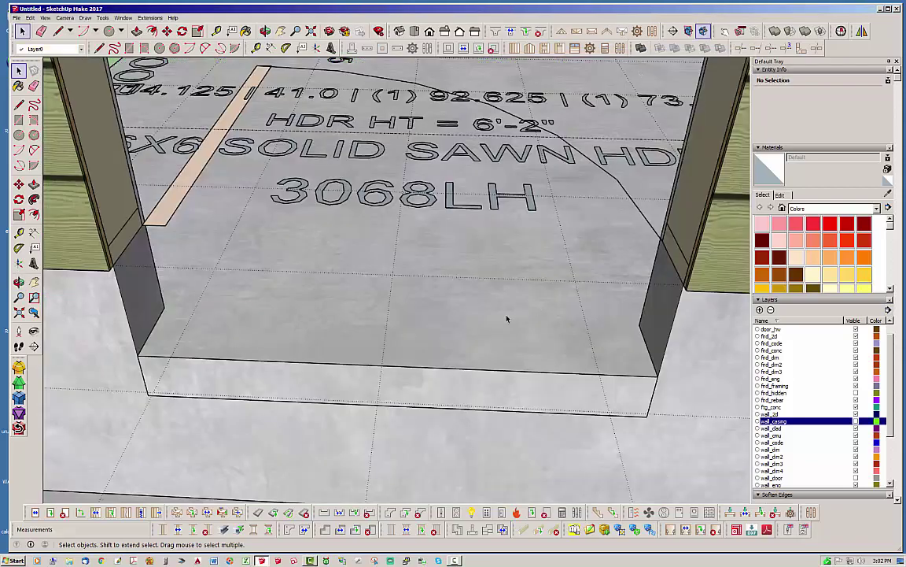
Turn the wall_casing, fnd_hidden, wall_door and wall_trim layers on around the side door.
{"action": "middle_click_drag", "start_coordinate": [458, 288], "coordinate": [406, 331]}
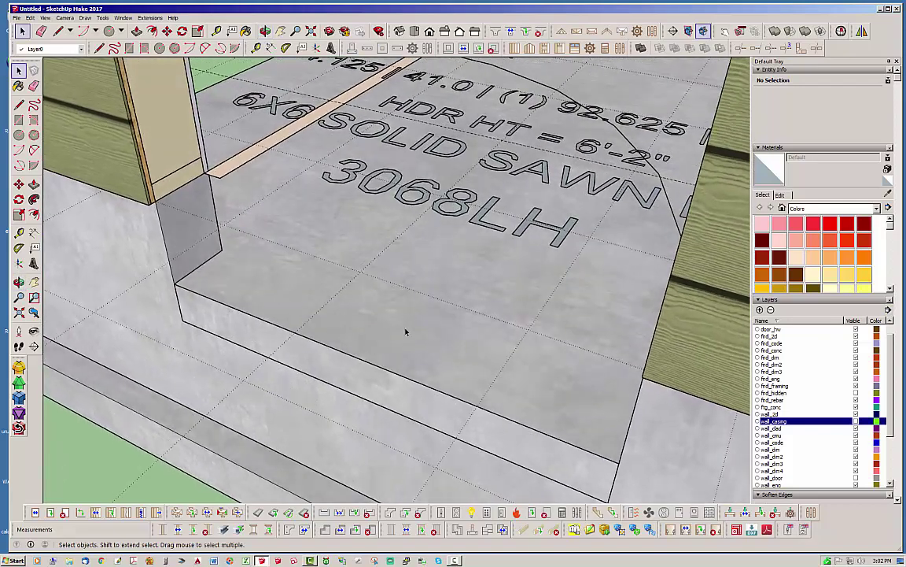
{"action": "left_click", "coordinate": [372, 305]}
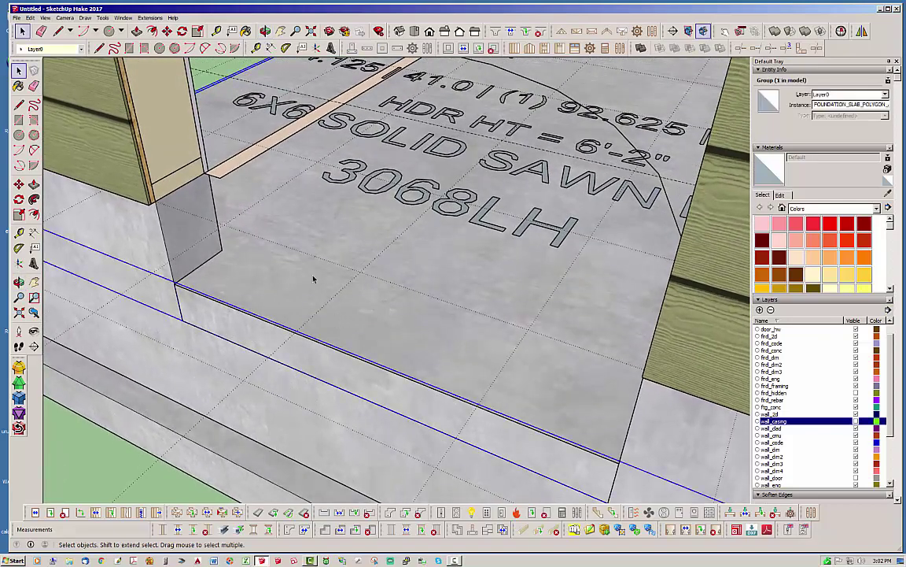
{"action": "middle_click_drag", "start_coordinate": [601, 431], "coordinate": [476, 291]}
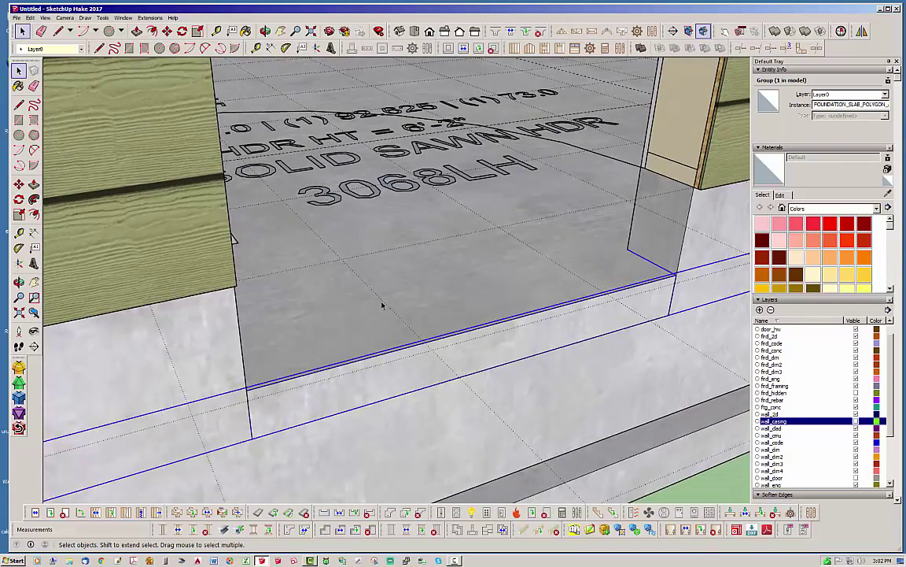
{"action": "scroll", "coordinate": [383, 305], "scroll_direction": "down", "scroll_amount": 6}
{"action": "left_click", "coordinate": [515, 410]}
{"action": "middle_click_drag", "start_coordinate": [514, 410], "coordinate": [622, 358]}
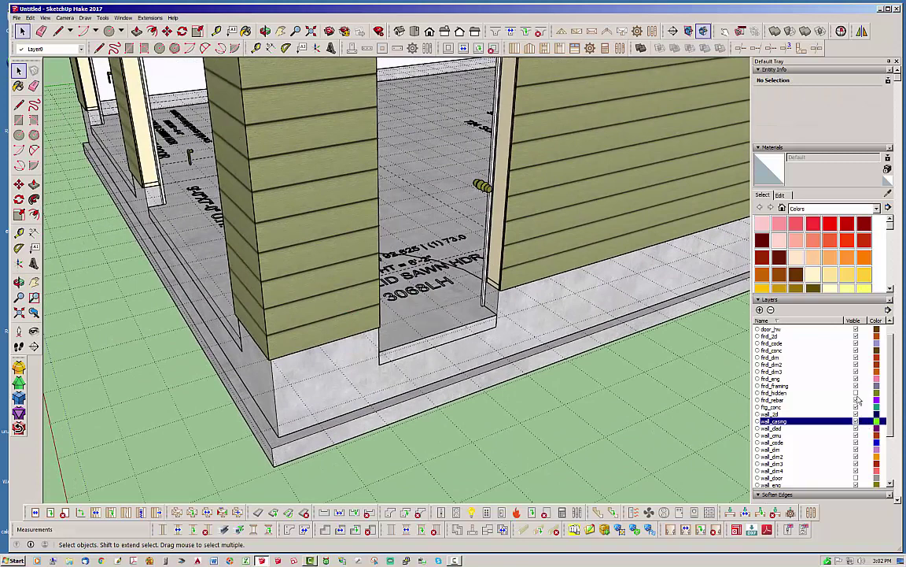
{"action": "left_click", "coordinate": [856, 394]}
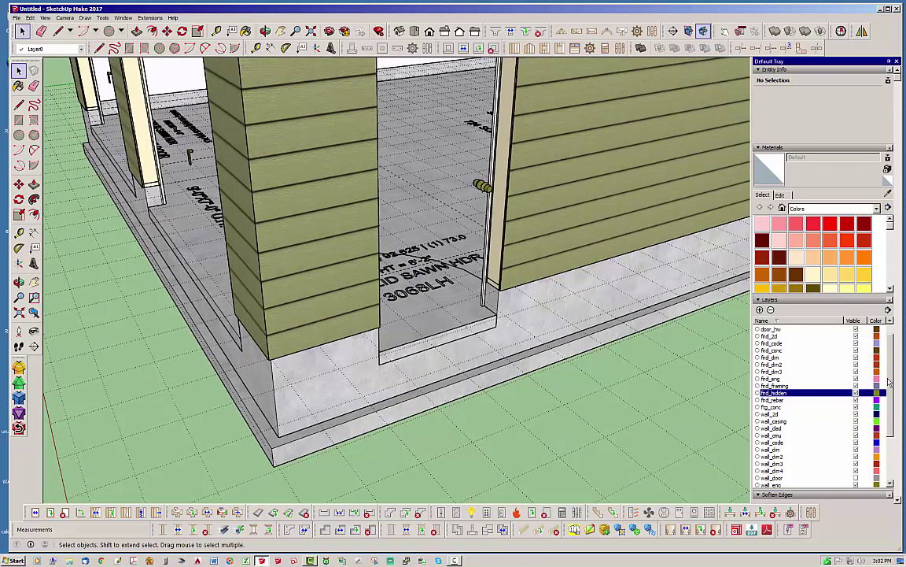
{"action": "scroll", "coordinate": [861, 425], "scroll_direction": "down", "scroll_amount": 3}
{"action": "left_click", "coordinate": [856, 414]}
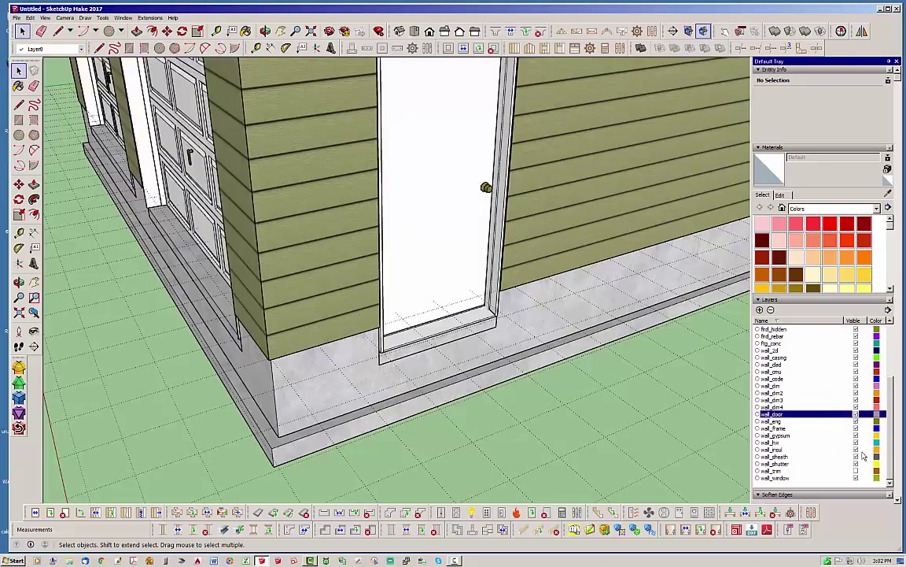
{"action": "left_click", "coordinate": [856, 471]}
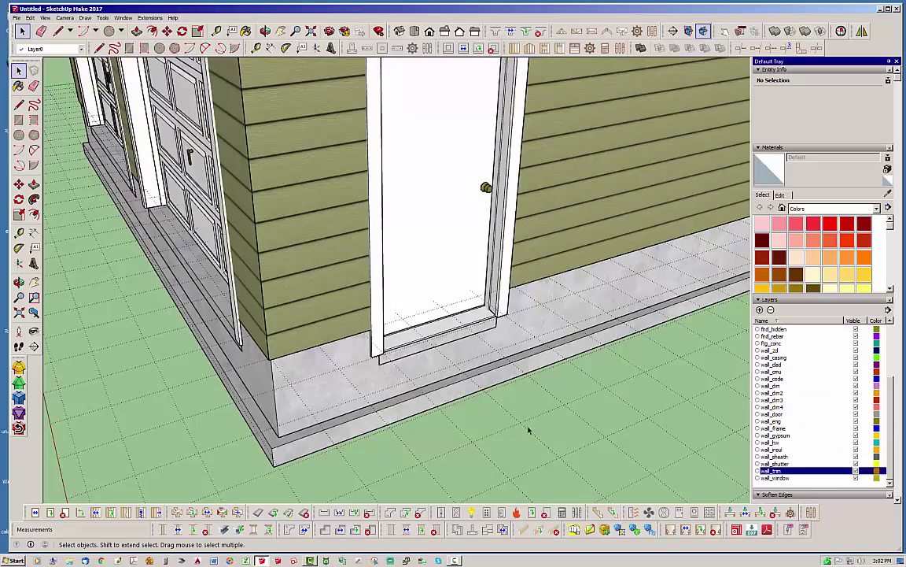
Start a rectangular window assembly for the garage walls and set its window width to 48 in.
{"action": "middle_click_drag", "start_coordinate": [476, 387], "coordinate": [396, 400]}
{"action": "scroll", "coordinate": [397, 404], "scroll_direction": "down", "scroll_amount": 3}
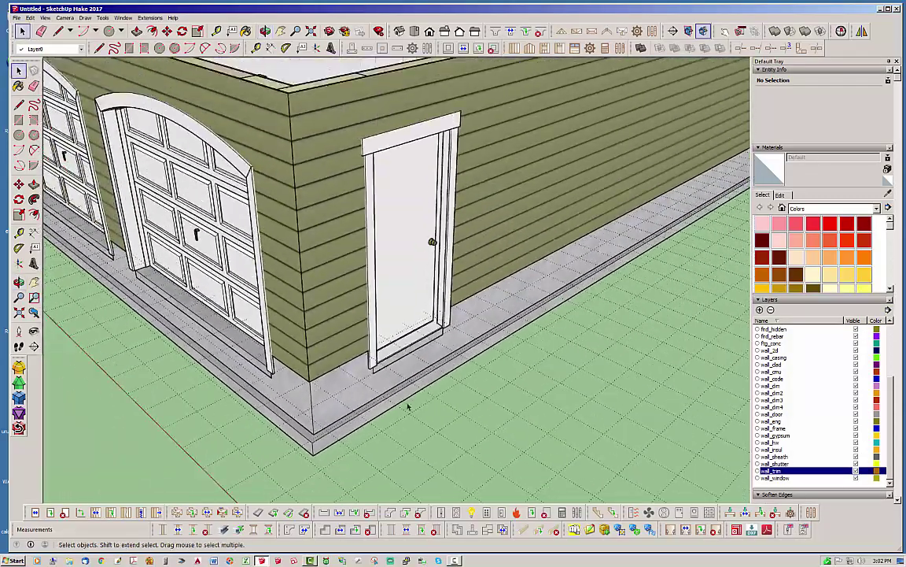
{"action": "middle_click_drag", "start_coordinate": [336, 280], "coordinate": [487, 177]}
{"action": "scroll", "coordinate": [200, 309], "scroll_direction": "down", "scroll_amount": 2}
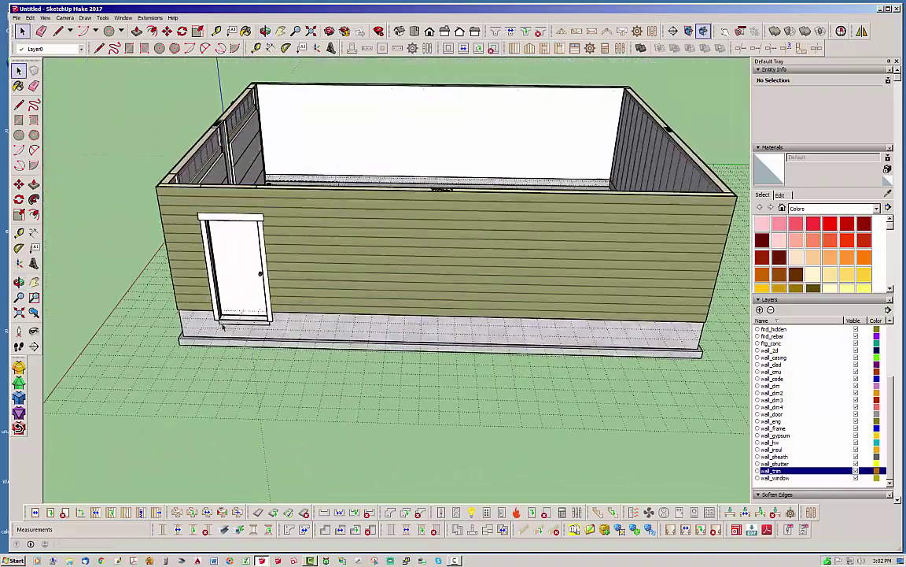
{"action": "left_click", "coordinate": [493, 48]}
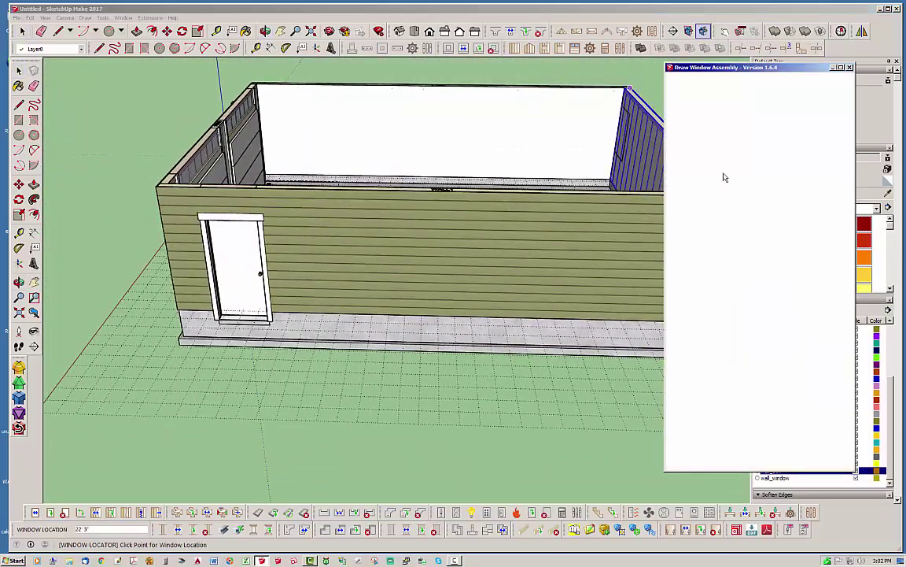
{"action": "double_click", "coordinate": [797, 189]}
{"action": "type", "text": "48"}
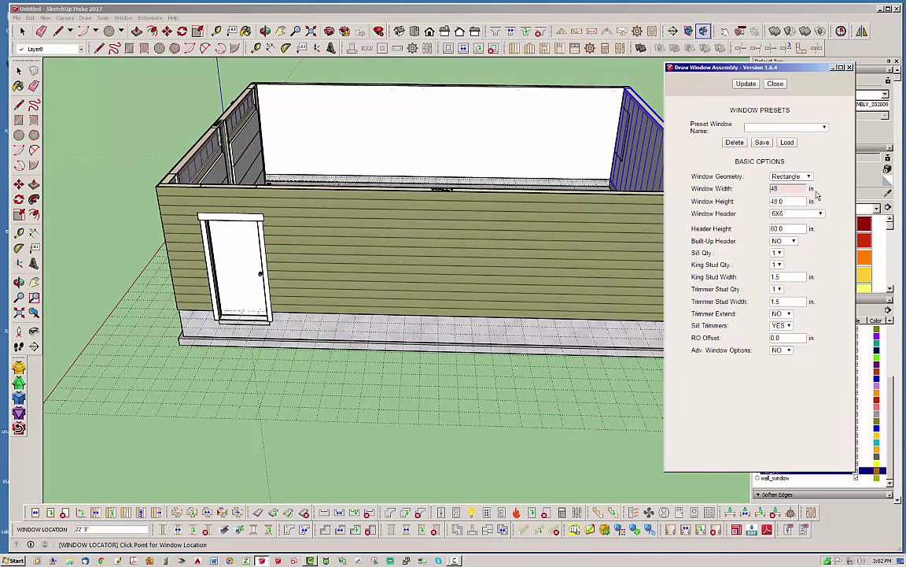
{"action": "left_click", "coordinate": [749, 84]}
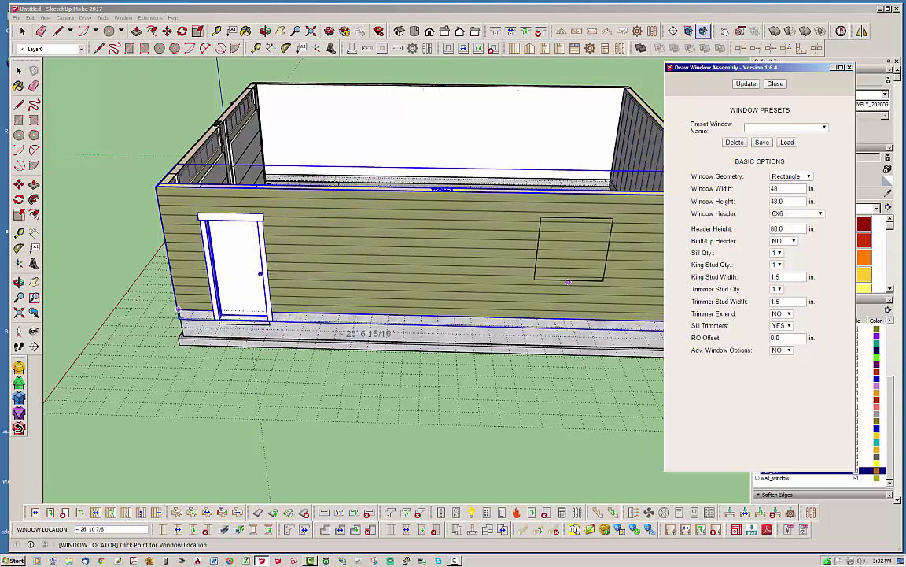
Set the window's header height to 76 in. and update the window parameters.
{"action": "double_click", "coordinate": [789, 229]}
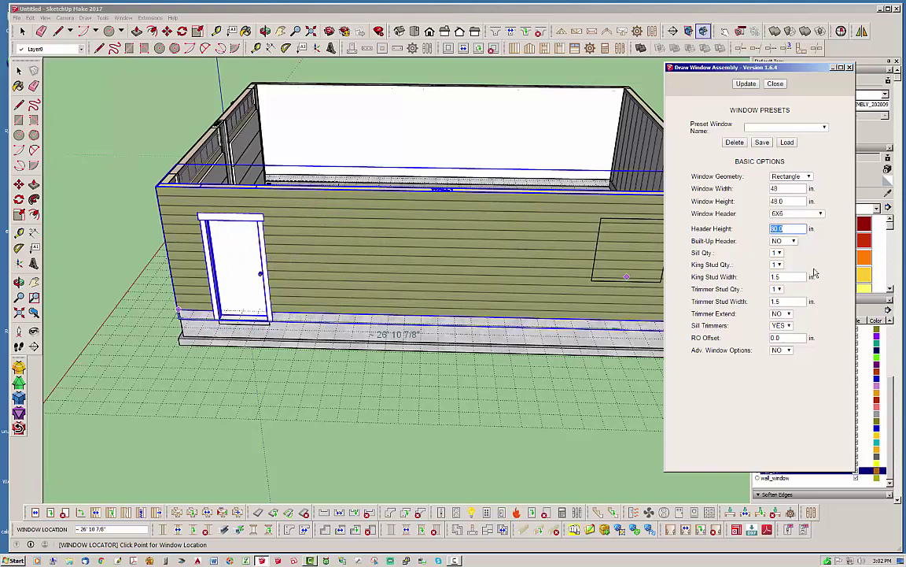
{"action": "type", "text": "72"}
{"action": "left_click", "coordinate": [748, 84]}
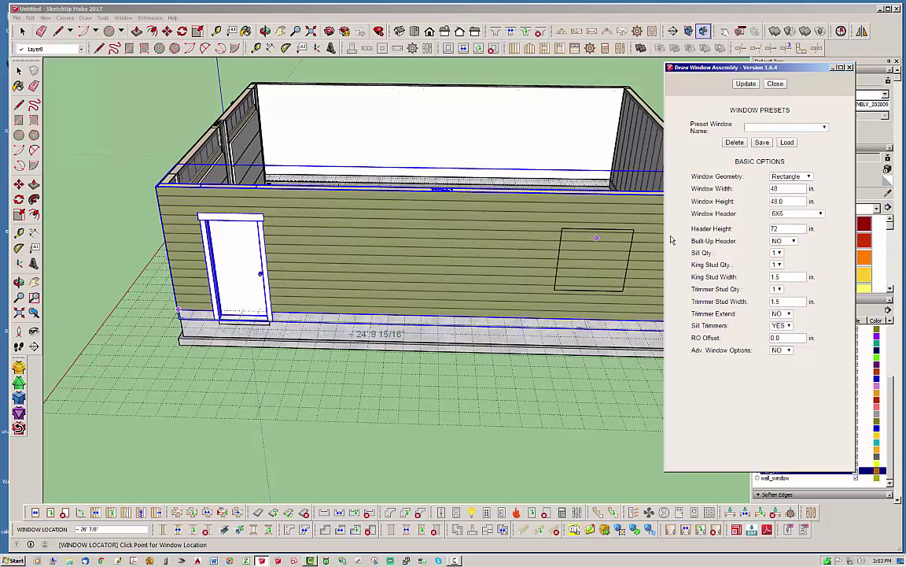
{"action": "double_click", "coordinate": [791, 227]}
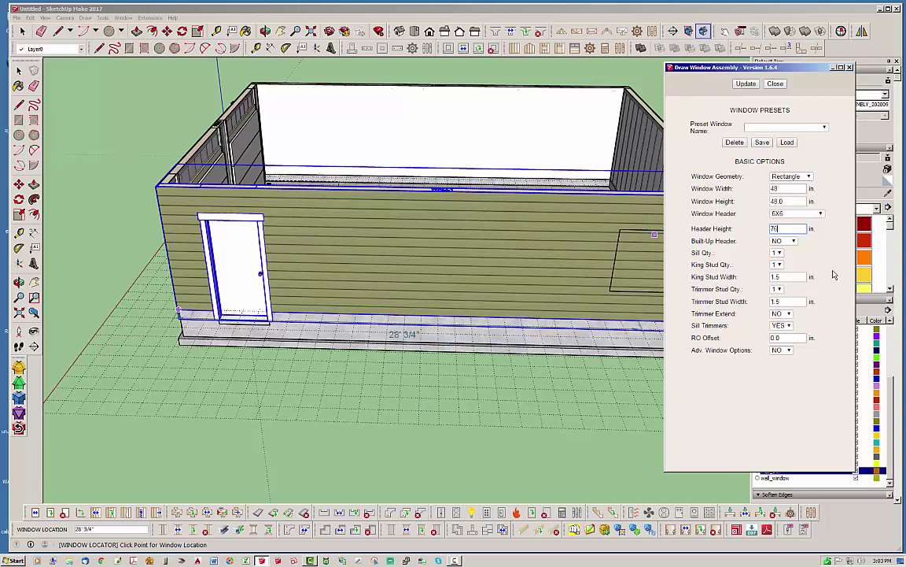
{"action": "left_click", "coordinate": [747, 84]}
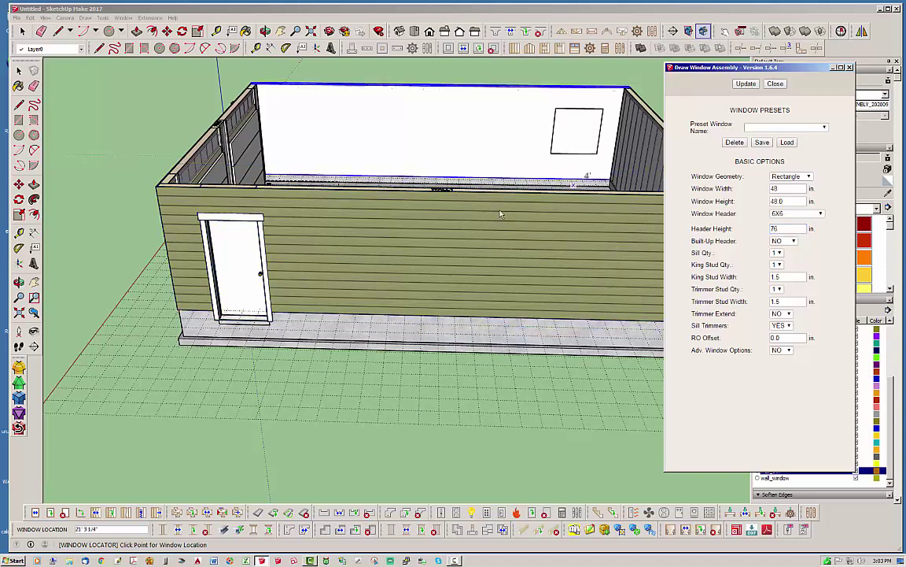
Try placing the window in the middle of the side door wall without the advanced options, and undo the placement.
{"action": "left_click", "coordinate": [438, 336]}
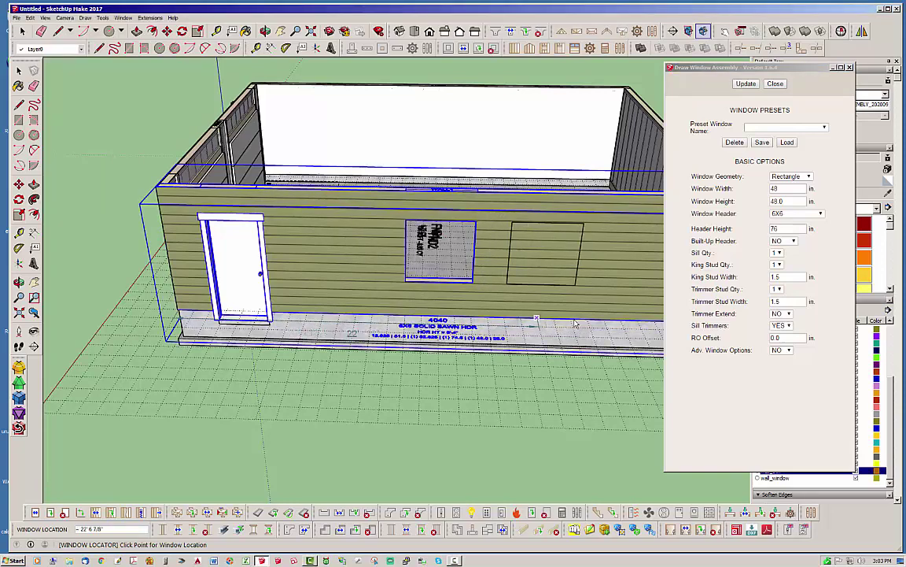
{"action": "left_click", "coordinate": [789, 351]}
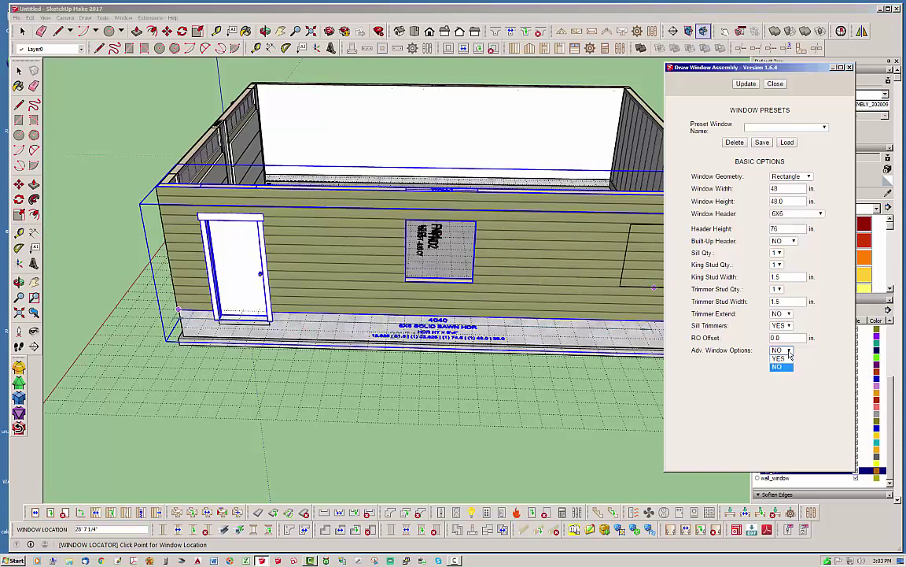
{"action": "left_click", "coordinate": [30, 18]}
{"action": "left_click", "coordinate": [38, 28]}
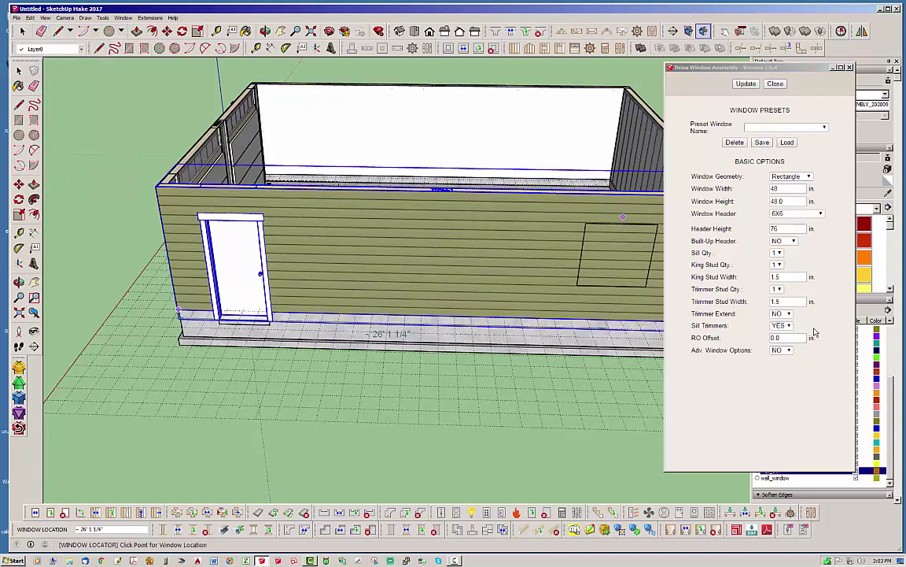
Enable the advanced window options with shutters off and place the window 16' along the side door wall.
{"action": "left_click", "coordinate": [787, 350]}
{"action": "left_click", "coordinate": [781, 359]}
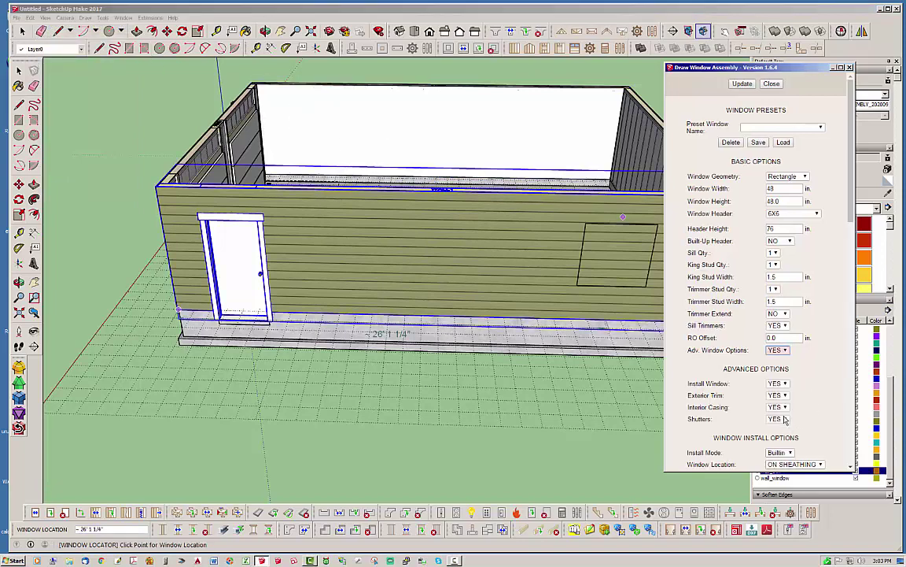
{"action": "left_click", "coordinate": [779, 418]}
{"action": "left_click", "coordinate": [775, 430]}
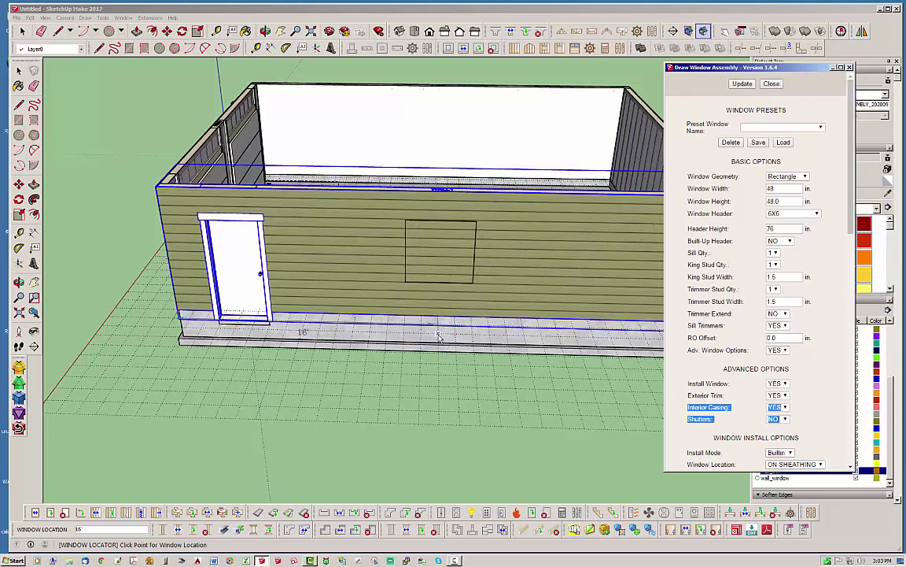
{"action": "left_click", "coordinate": [439, 337]}
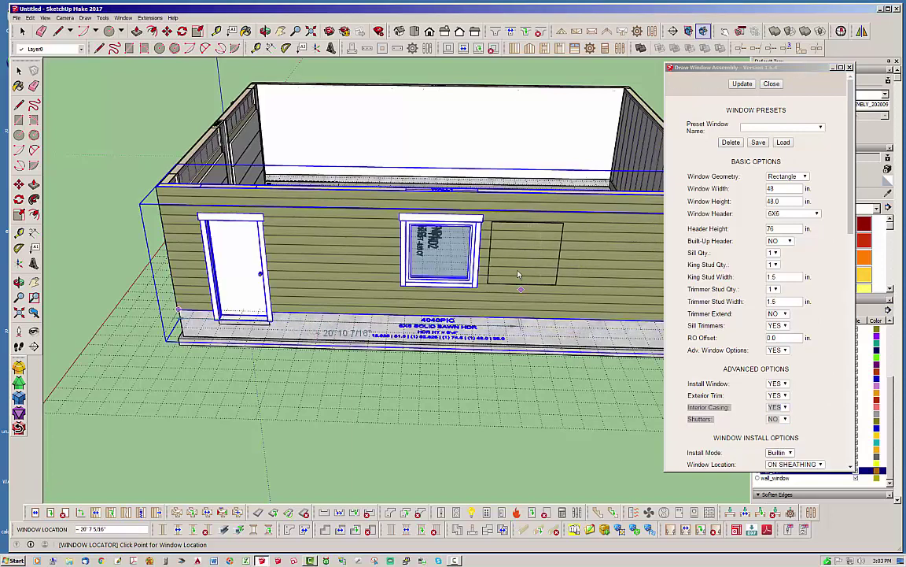
Place the same window at 12' along the rear wall and another at the middle of the long wall opposite the side door.
{"action": "middle_click_drag", "start_coordinate": [439, 337], "coordinate": [225, 296]}
{"action": "scroll", "coordinate": [223, 294], "scroll_direction": "down", "scroll_amount": 3}
{"action": "middle_click_drag", "start_coordinate": [429, 323], "coordinate": [214, 307]}
{"action": "scroll", "coordinate": [360, 325], "scroll_direction": "up", "scroll_amount": 3}
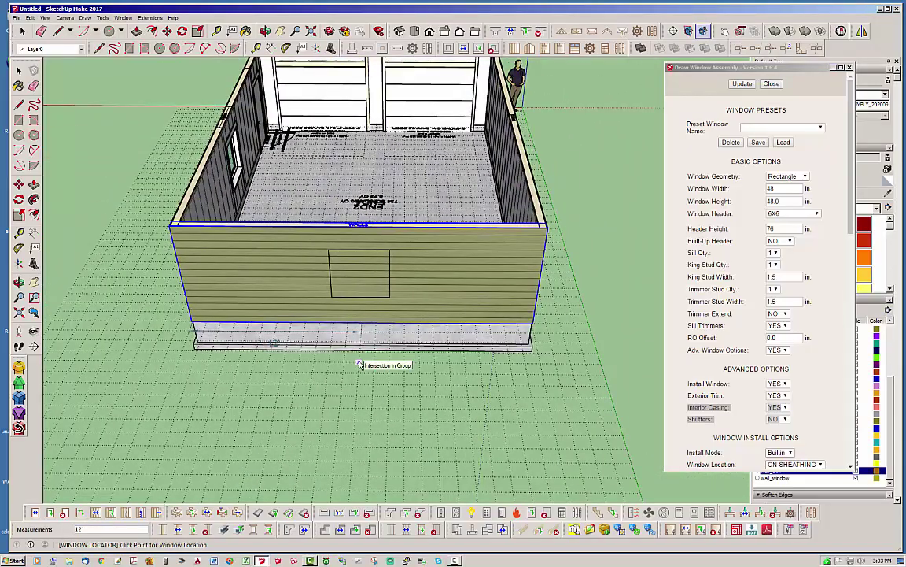
{"action": "middle_click_drag", "start_coordinate": [359, 365], "coordinate": [417, 299]}
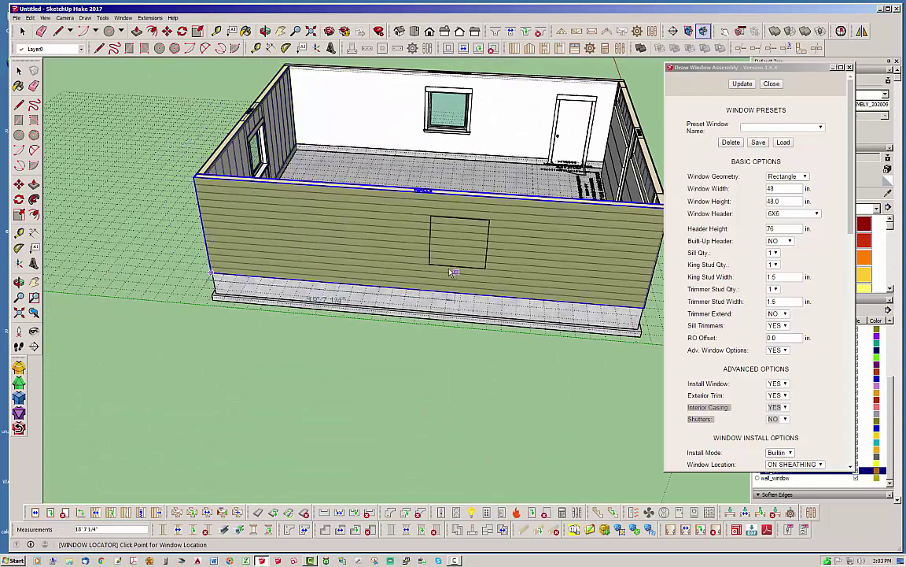
{"action": "left_click", "coordinate": [419, 310]}
{"action": "middle_click_drag", "start_coordinate": [426, 362], "coordinate": [299, 215]}
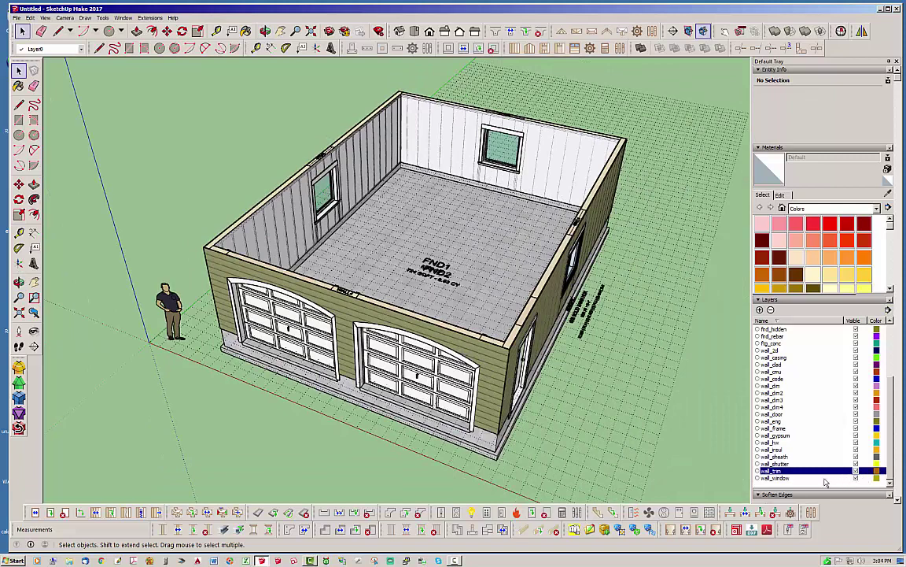
Hide the wall_clad, wall_gypsum and wall_sheath layers to expose the wall framing.
{"action": "left_click", "coordinate": [857, 365]}
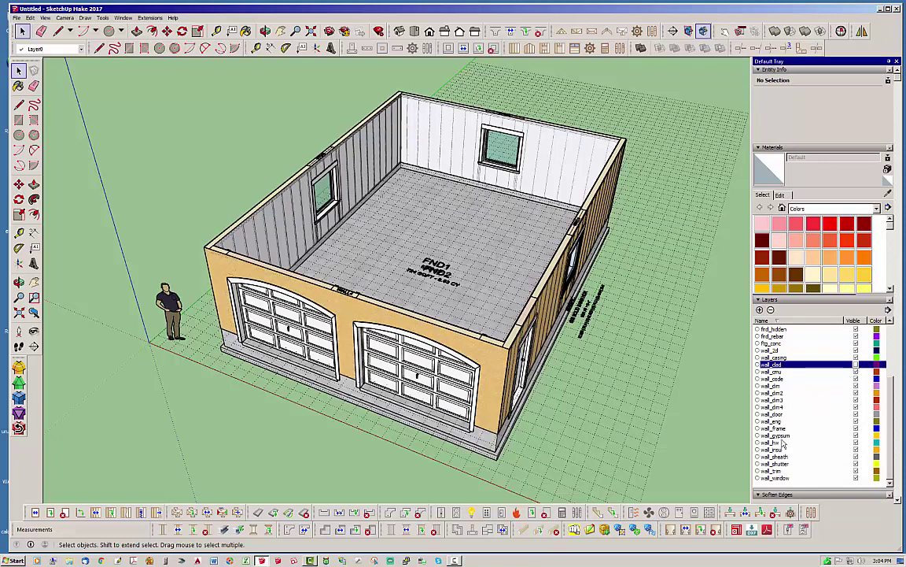
{"action": "left_click", "coordinate": [857, 436]}
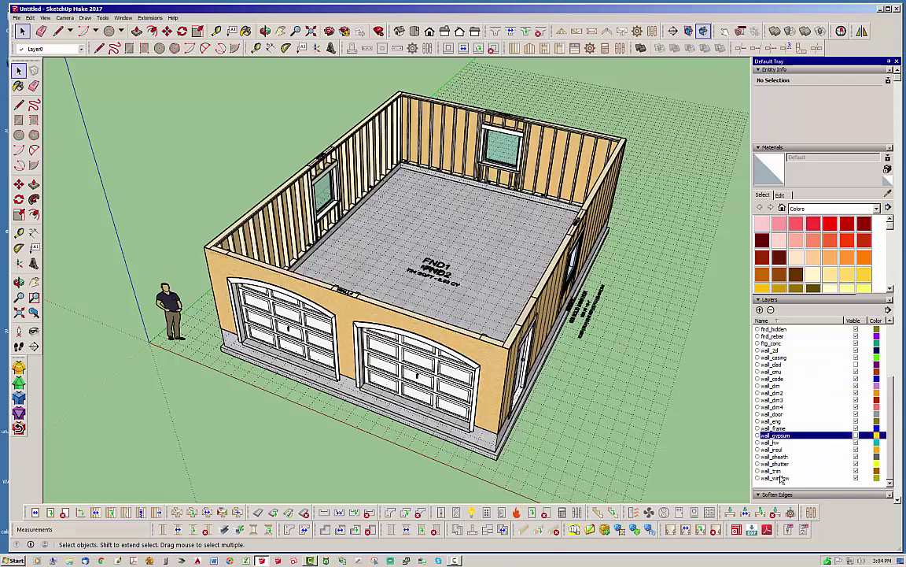
{"action": "left_click", "coordinate": [857, 456]}
{"action": "middle_click_drag", "start_coordinate": [346, 377], "coordinate": [346, 346]}
{"action": "middle_click_drag", "start_coordinate": [583, 250], "coordinate": [569, 187]}
{"action": "middle_click_drag", "start_coordinate": [457, 251], "coordinate": [206, 299]}
Start a roof truss assembly and define its footprint by the two front corners and one rear corner of the wall top plates.
{"action": "left_click", "coordinate": [560, 32]}
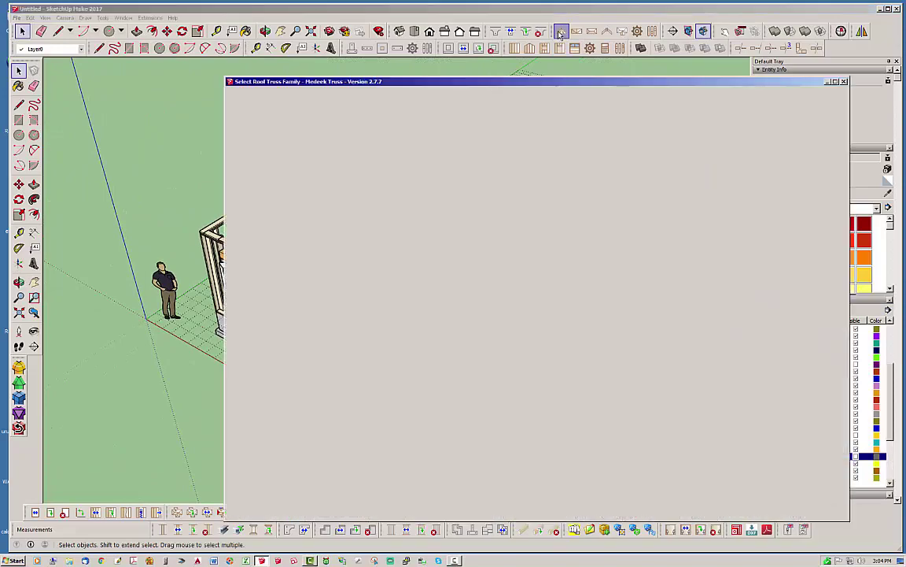
{"action": "left_click", "coordinate": [339, 134]}
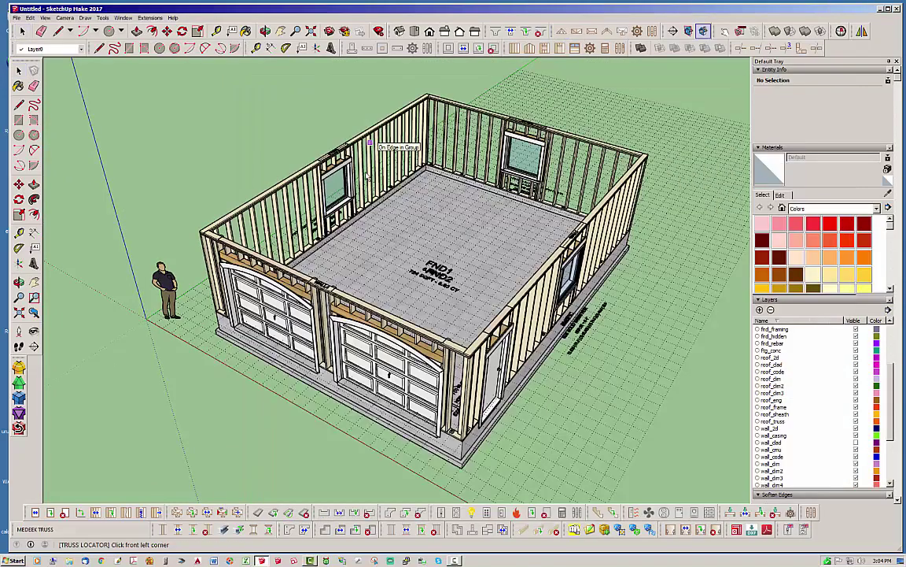
{"action": "scroll", "coordinate": [197, 214], "scroll_direction": "up", "scroll_amount": 5}
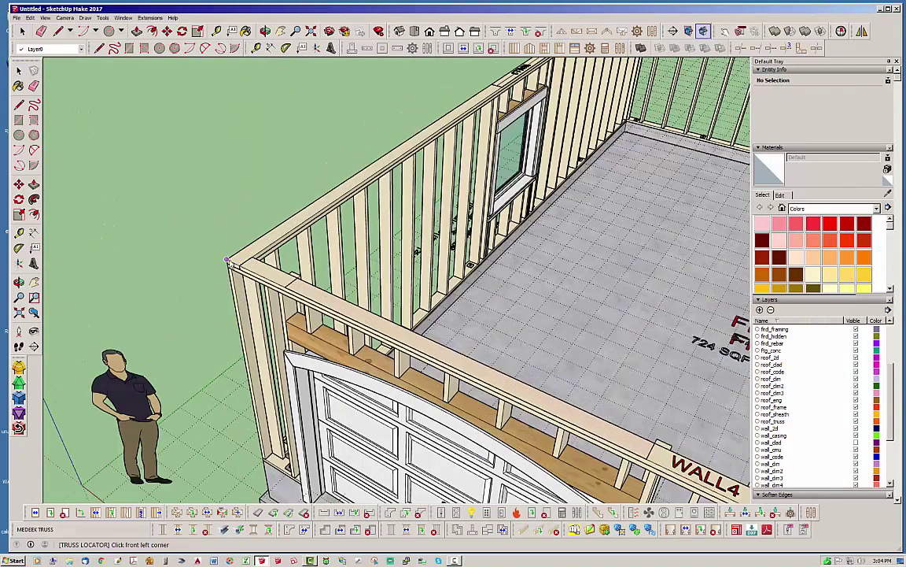
{"action": "left_click", "coordinate": [230, 260]}
{"action": "scroll", "coordinate": [118, 211], "scroll_direction": "down", "scroll_amount": 4}
{"action": "scroll", "coordinate": [541, 436], "scroll_direction": "up", "scroll_amount": 5}
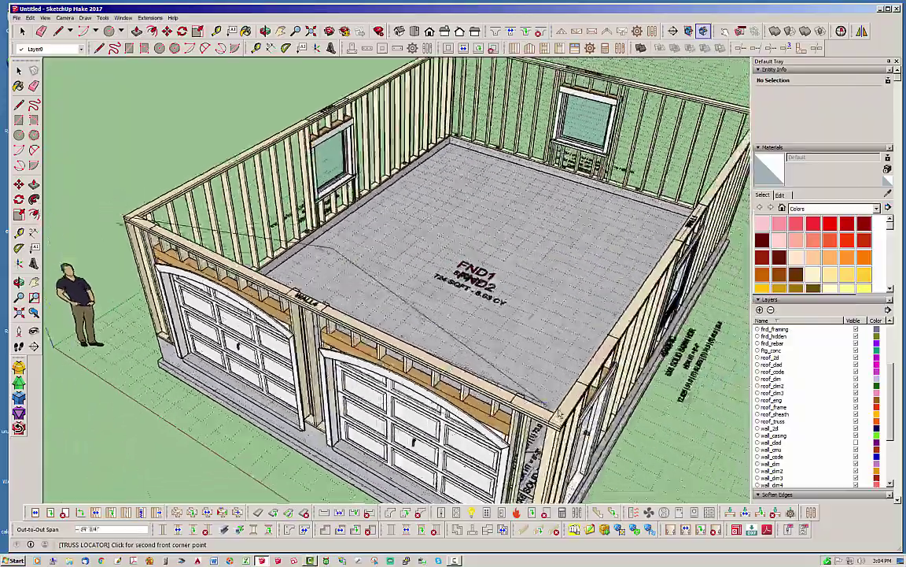
{"action": "left_click", "coordinate": [540, 437]}
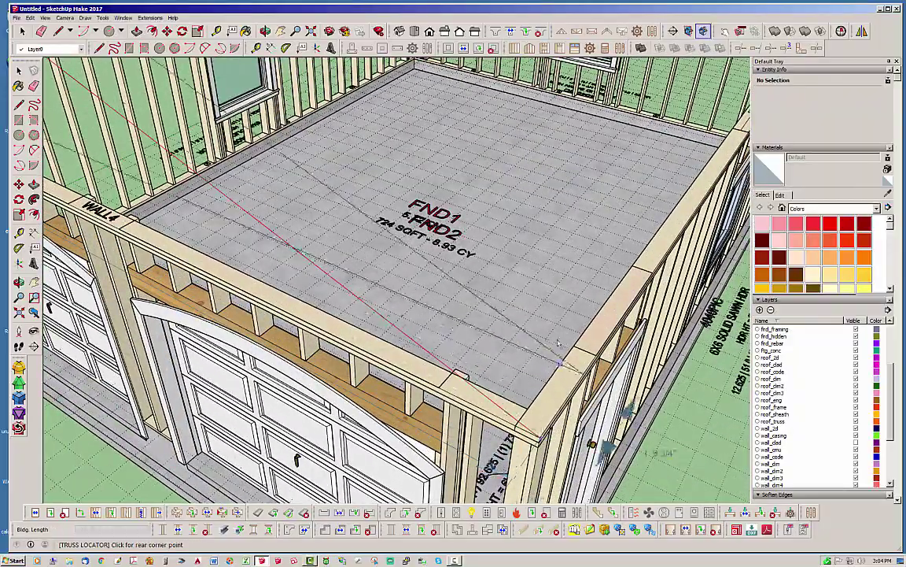
{"action": "scroll", "coordinate": [507, 307], "scroll_direction": "down", "scroll_amount": 4}
{"action": "middle_click_drag", "start_coordinate": [472, 228], "coordinate": [390, 355]}
{"action": "scroll", "coordinate": [390, 354], "scroll_direction": "down", "scroll_amount": 4}
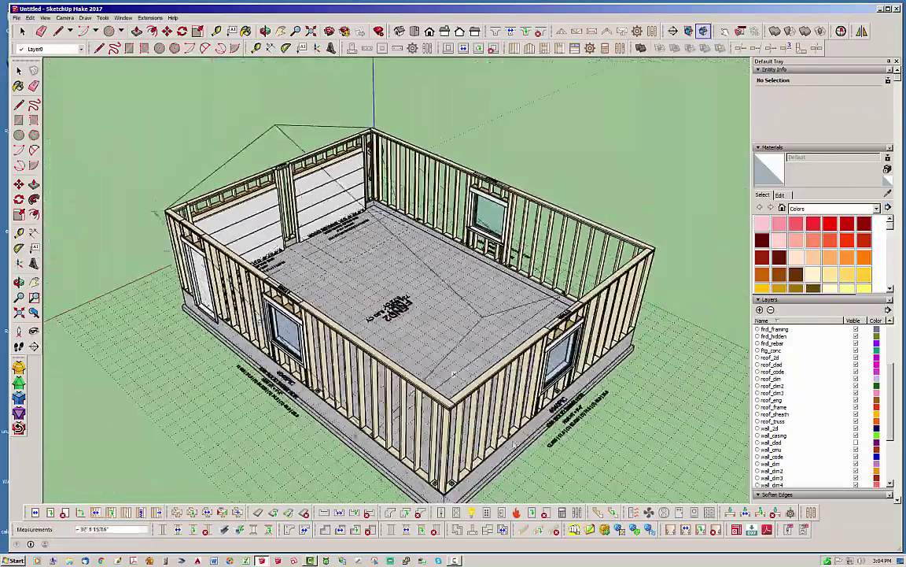
{"action": "scroll", "coordinate": [443, 389], "scroll_direction": "up", "scroll_amount": 5}
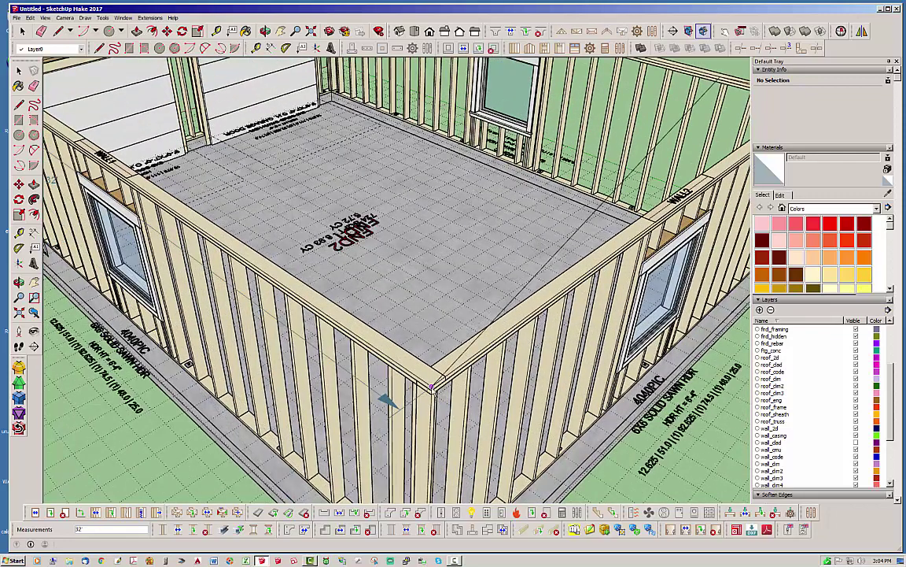
{"action": "left_click", "coordinate": [431, 387]}
Set the Fink truss top chord pitch to 6.0, accept the geometry and continue to the advanced roof options.
{"action": "left_click", "coordinate": [500, 230]}
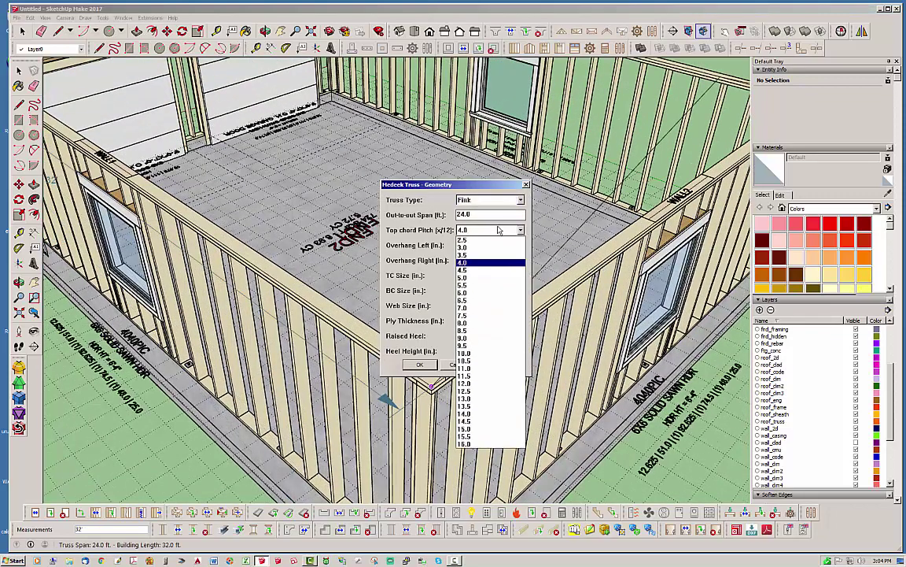
{"action": "left_click", "coordinate": [477, 292]}
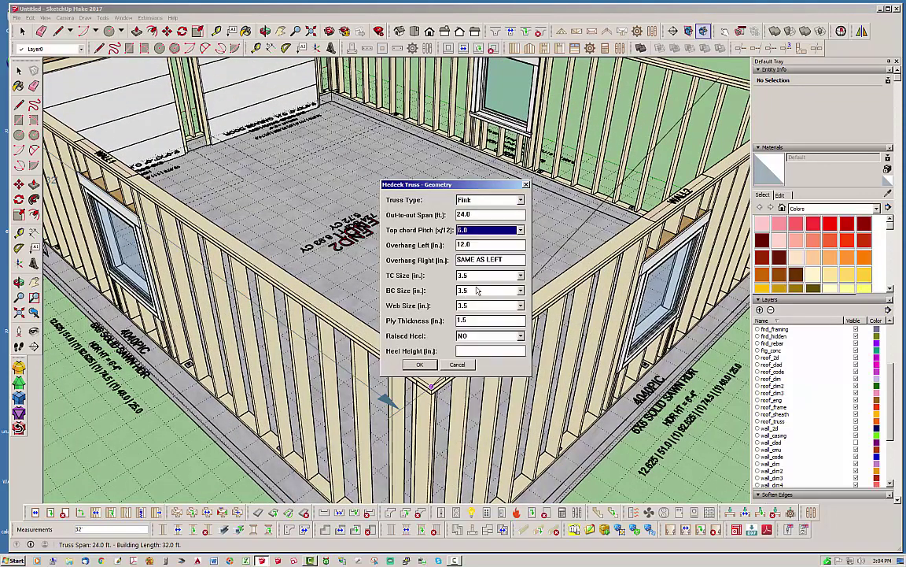
{"action": "left_click", "coordinate": [420, 365]}
{"action": "left_click", "coordinate": [485, 306]}
{"action": "left_click", "coordinate": [477, 315]}
{"action": "left_click", "coordinate": [420, 319]}
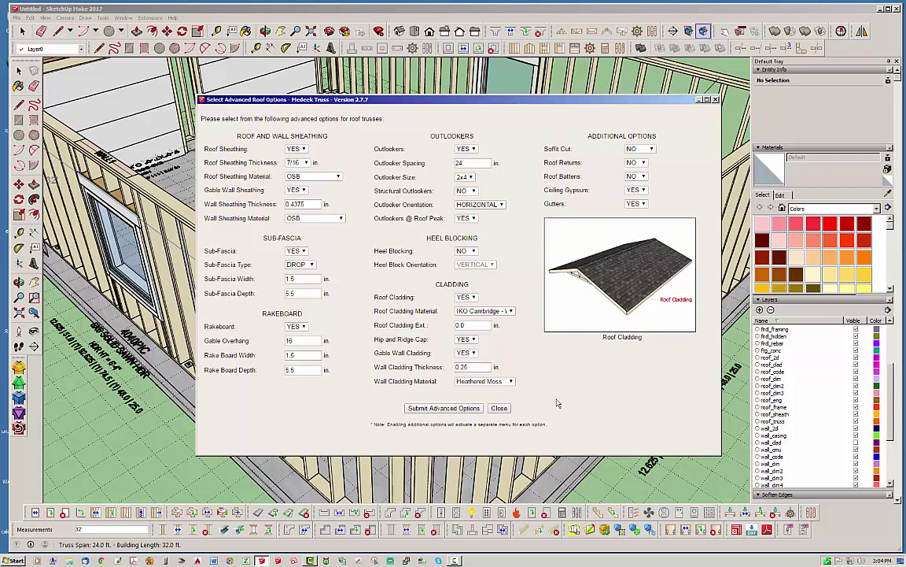
Generate the truss roof with the given advanced options, 1/2 in. ceiling gypsum and K5 gutters without downspouts, and inspect it from the front.
{"action": "left_click", "coordinate": [466, 408]}
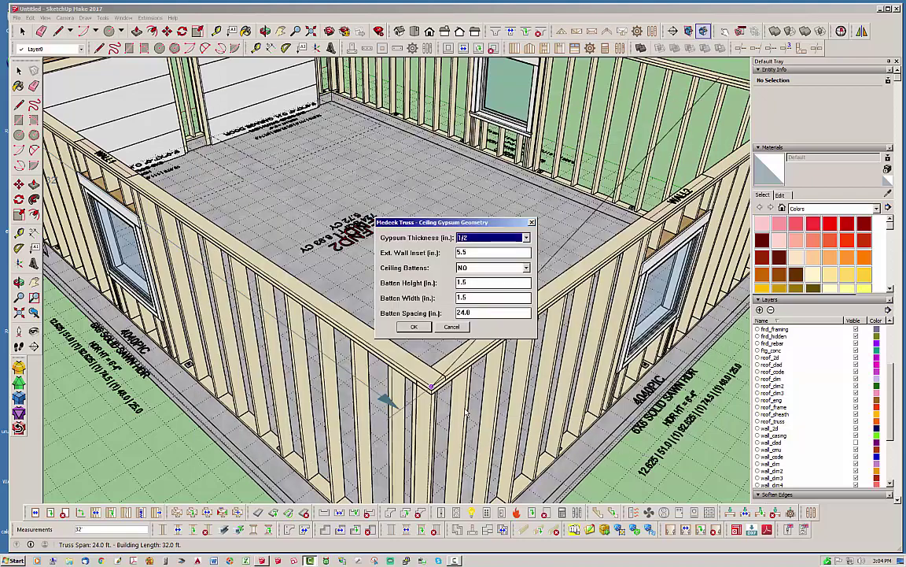
{"action": "left_click", "coordinate": [415, 326]}
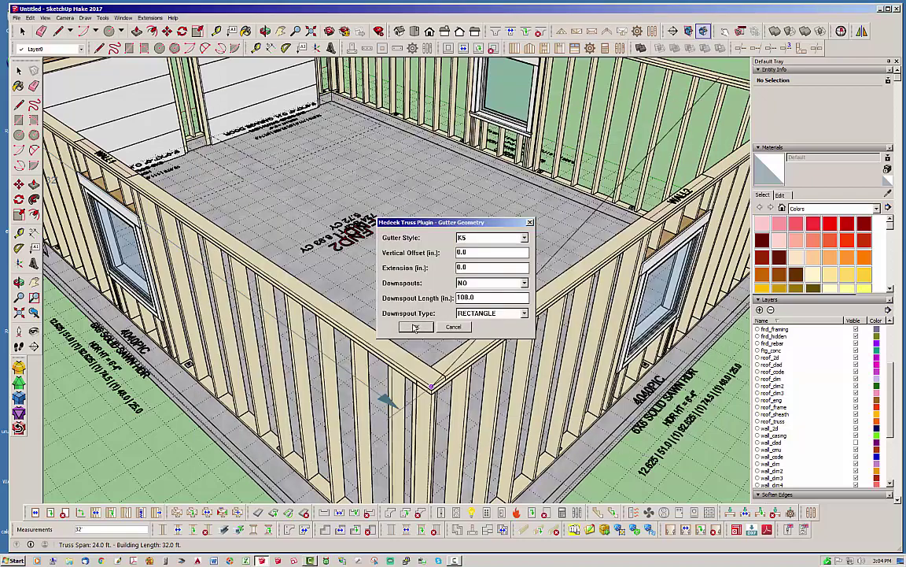
{"action": "left_click", "coordinate": [414, 327]}
{"action": "middle_click_drag", "start_coordinate": [413, 328], "coordinate": [582, 251]}
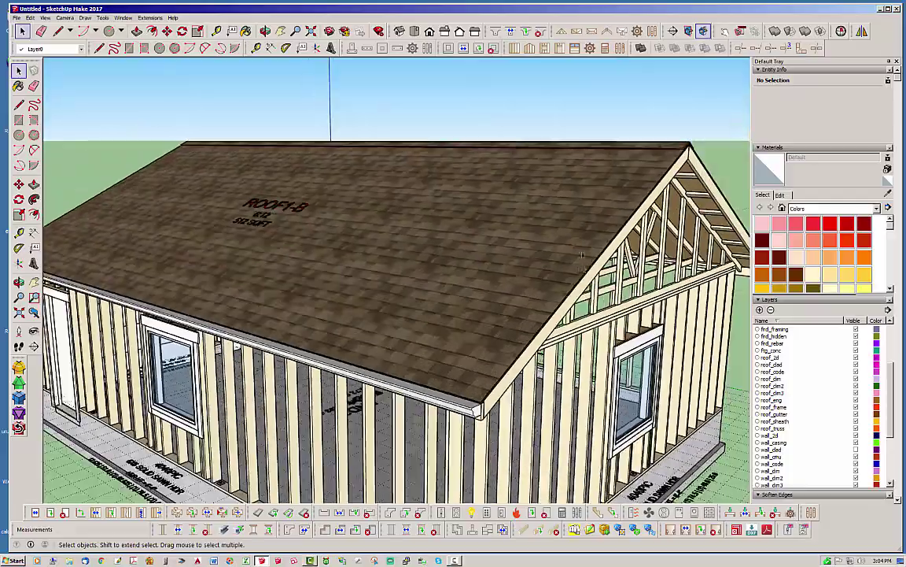
{"action": "scroll", "coordinate": [582, 250], "scroll_direction": "down", "scroll_amount": 3}
{"action": "middle_click_drag", "start_coordinate": [470, 227], "coordinate": [572, 280]}
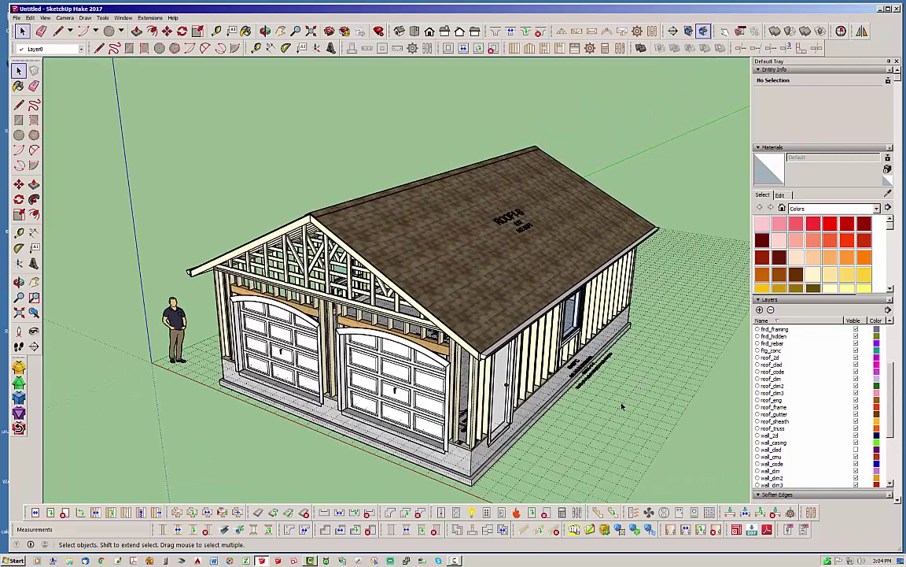
{"action": "middle_click_drag", "start_coordinate": [466, 363], "coordinate": [405, 330]}
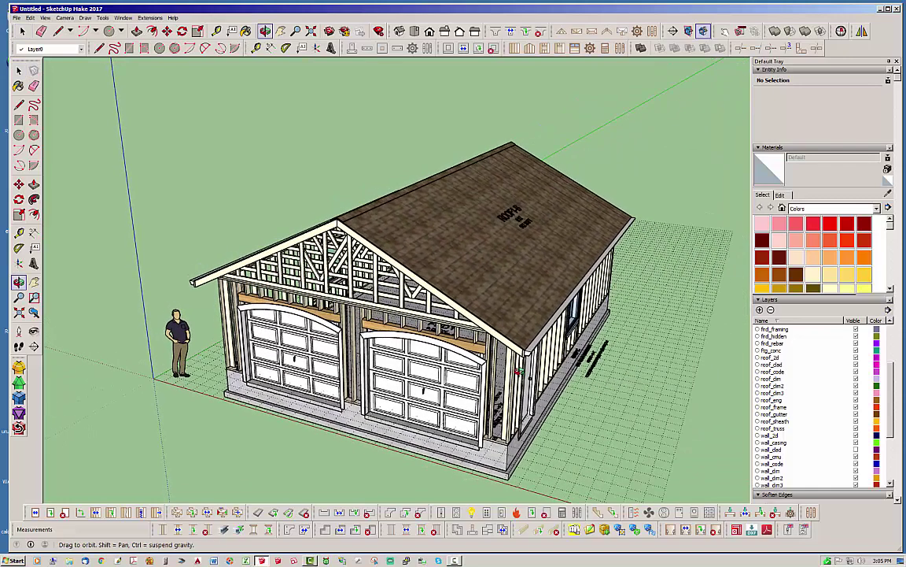
Make the wall_clad, wall_gypsum and wall_sheath layers visible again.
{"action": "left_click", "coordinate": [856, 449]}
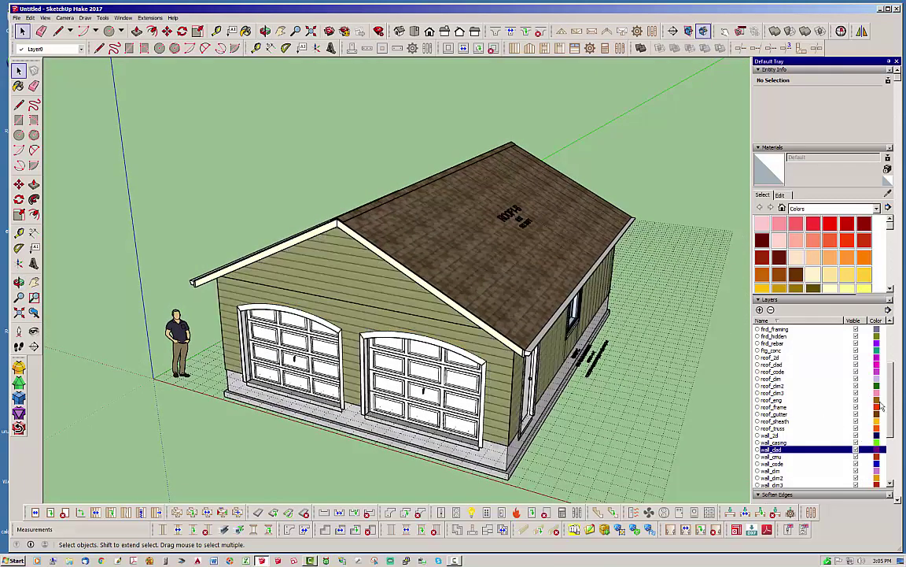
{"action": "scroll", "coordinate": [890, 402], "scroll_direction": "down", "scroll_amount": 4}
{"action": "left_click", "coordinate": [856, 435]}
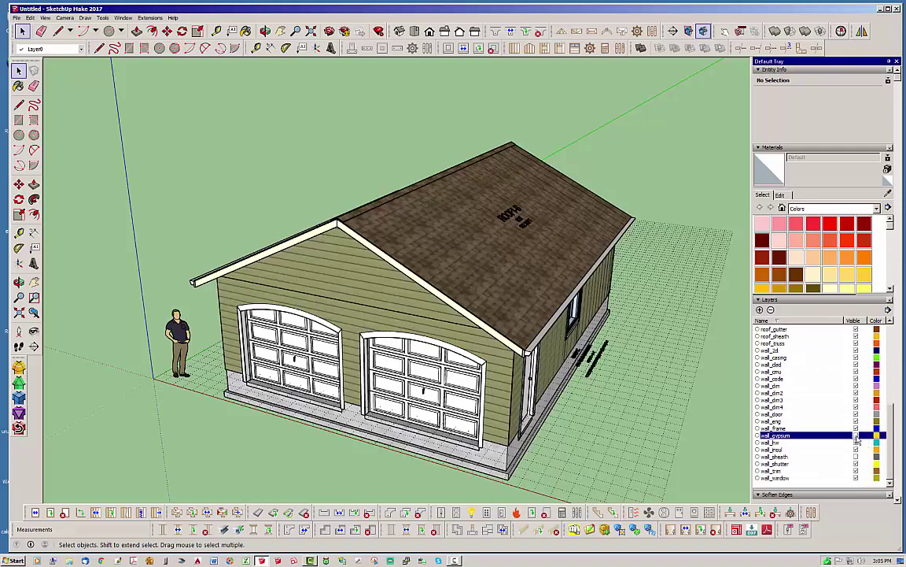
{"action": "left_click", "coordinate": [856, 456]}
Edit the roof truss assembly to turn on both fascia and soffit, keeping the given sizes and white material, and update the roof.
{"action": "middle_click_drag", "start_coordinate": [296, 328], "coordinate": [406, 295]}
{"action": "scroll", "coordinate": [406, 295], "scroll_direction": "up", "scroll_amount": 3}
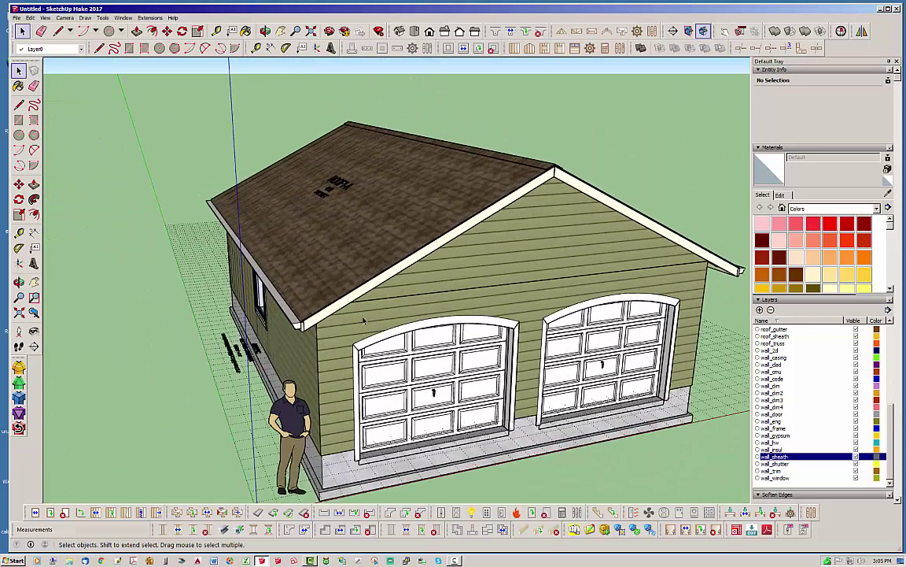
{"action": "left_click", "coordinate": [360, 236]}
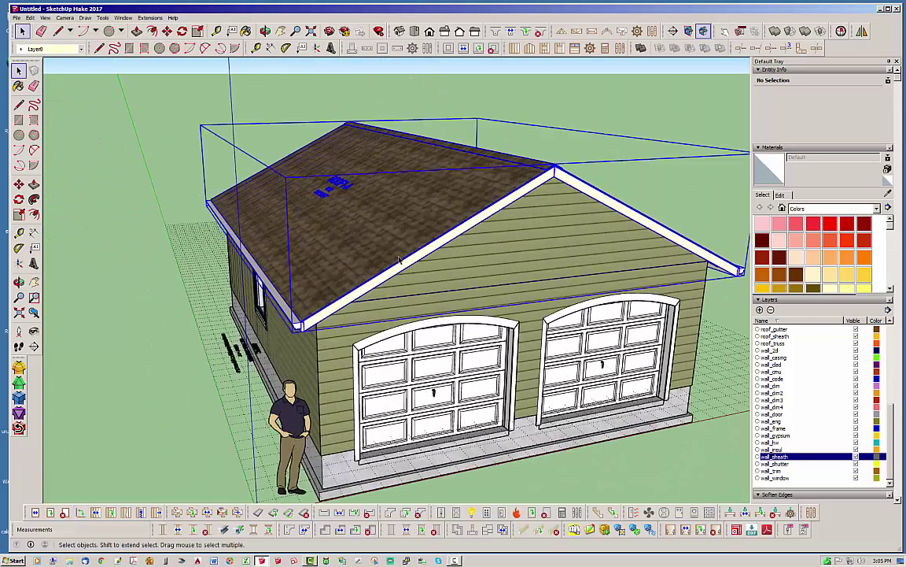
{"action": "right_click", "coordinate": [399, 257]}
{"action": "left_click", "coordinate": [429, 386]}
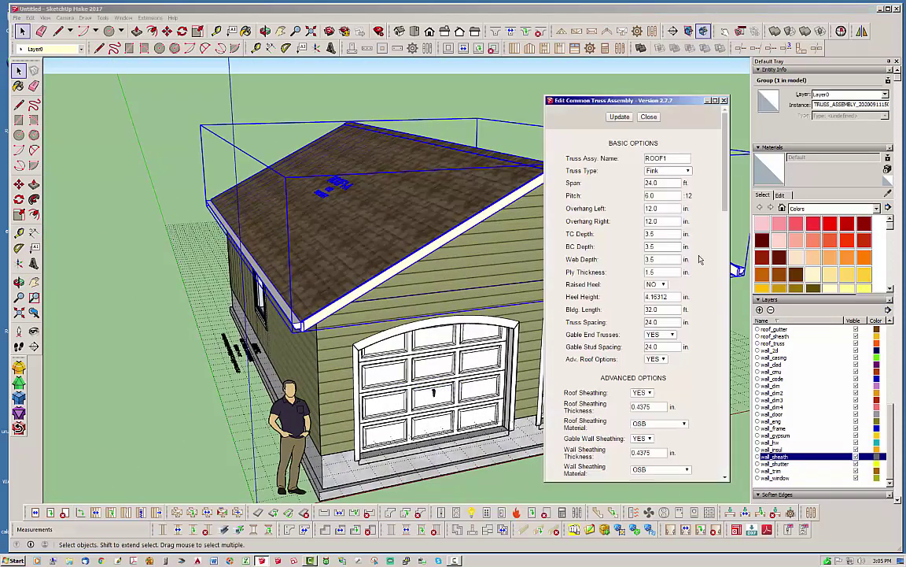
{"action": "left_click_drag", "start_coordinate": [726, 230], "coordinate": [719, 417]}
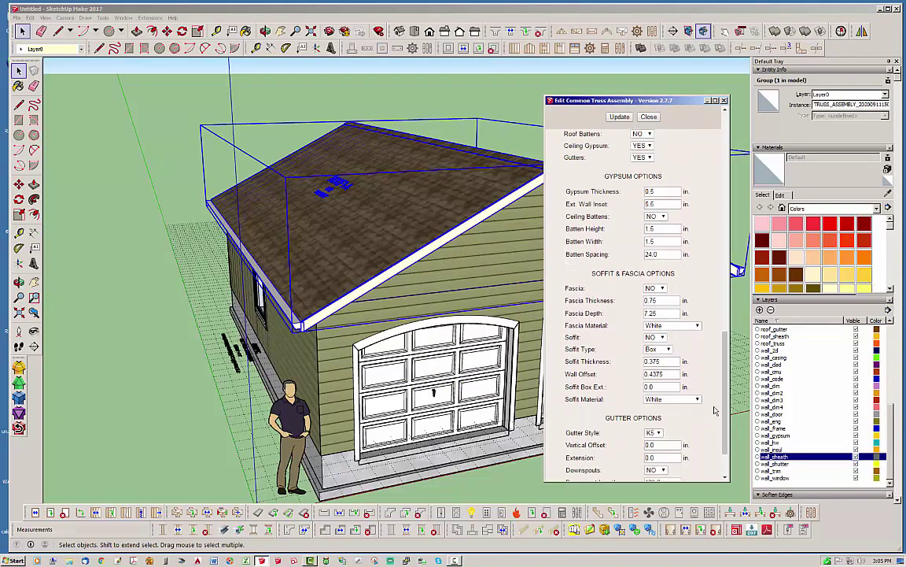
{"action": "left_click", "coordinate": [660, 288]}
{"action": "left_click", "coordinate": [653, 298]}
{"action": "left_click", "coordinate": [656, 337]}
{"action": "left_click", "coordinate": [653, 348]}
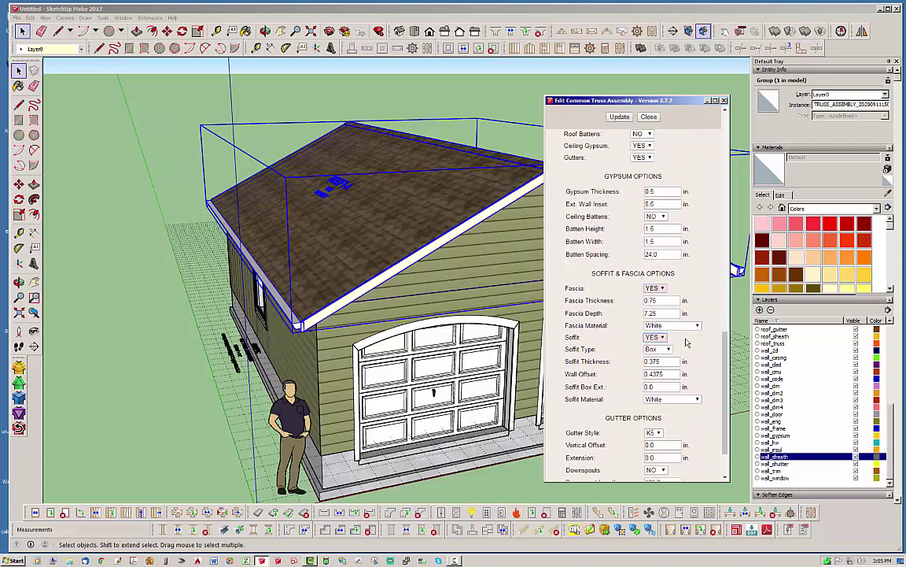
{"action": "left_click", "coordinate": [621, 118]}
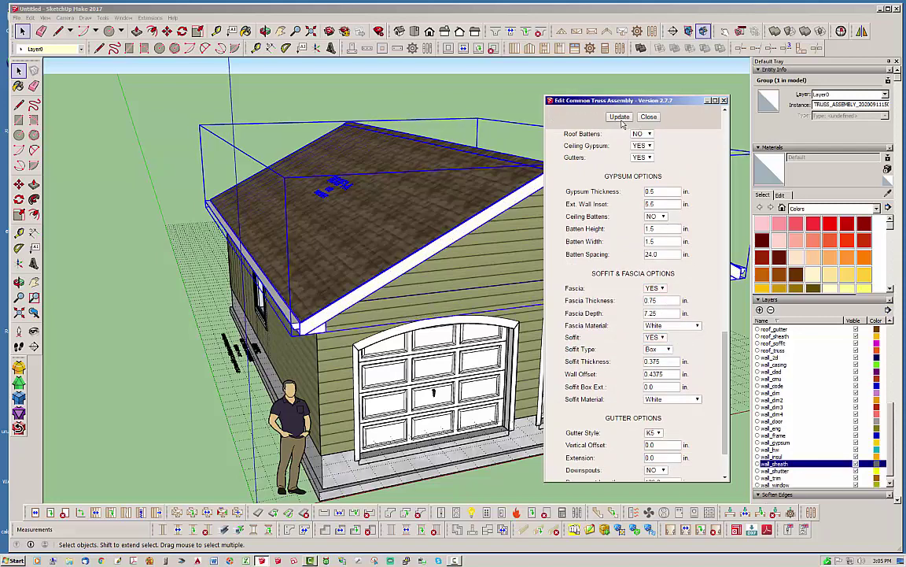
Turn on downspouts in the truss assembly's gutter options, update the roof and finish editing it.
{"action": "scroll", "coordinate": [724, 370], "scroll_direction": "down", "scroll_amount": 3}
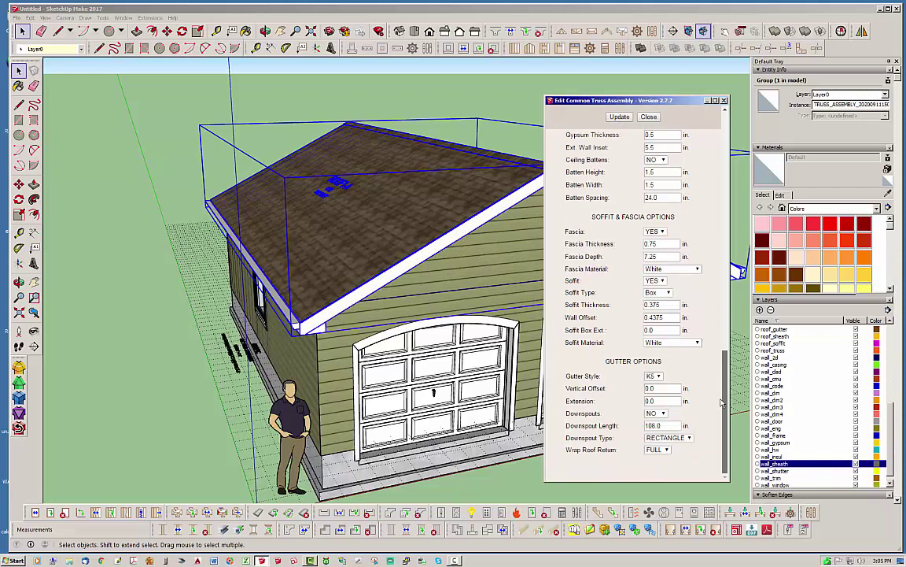
{"action": "left_click", "coordinate": [658, 413]}
{"action": "left_click", "coordinate": [655, 423]}
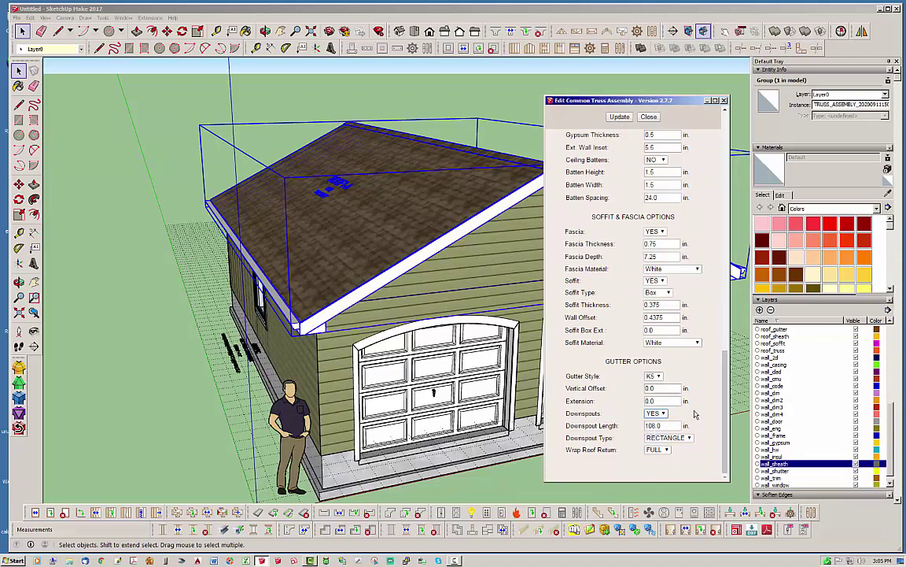
{"action": "left_click", "coordinate": [621, 118]}
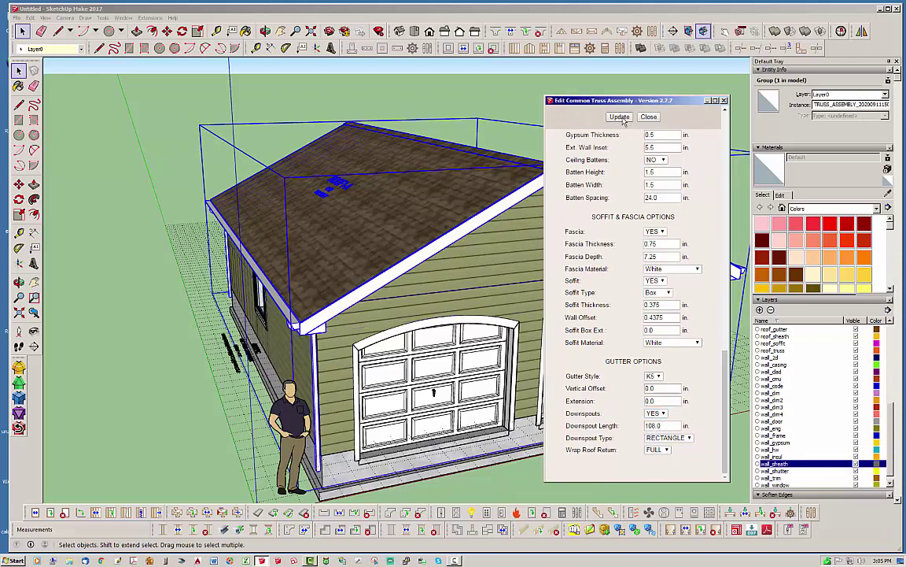
{"action": "left_click", "coordinate": [650, 119]}
{"action": "left_click", "coordinate": [127, 307]}
Examine the garage from the front and door side, checking the fascia, soffits, gutters, downspouts, doors and window.
{"action": "middle_click_drag", "start_coordinate": [355, 248], "coordinate": [420, 286]}
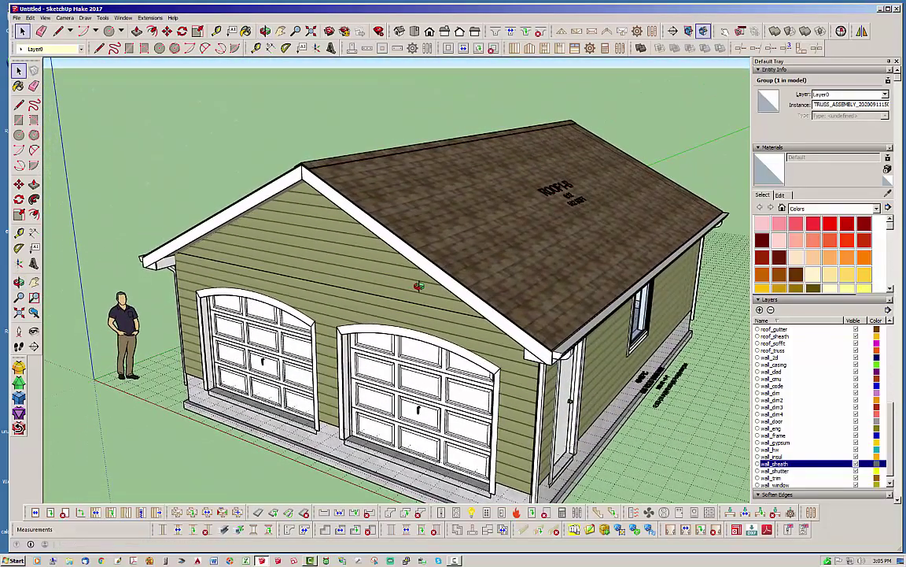
{"action": "scroll", "coordinate": [414, 277], "scroll_direction": "down", "scroll_amount": 2}
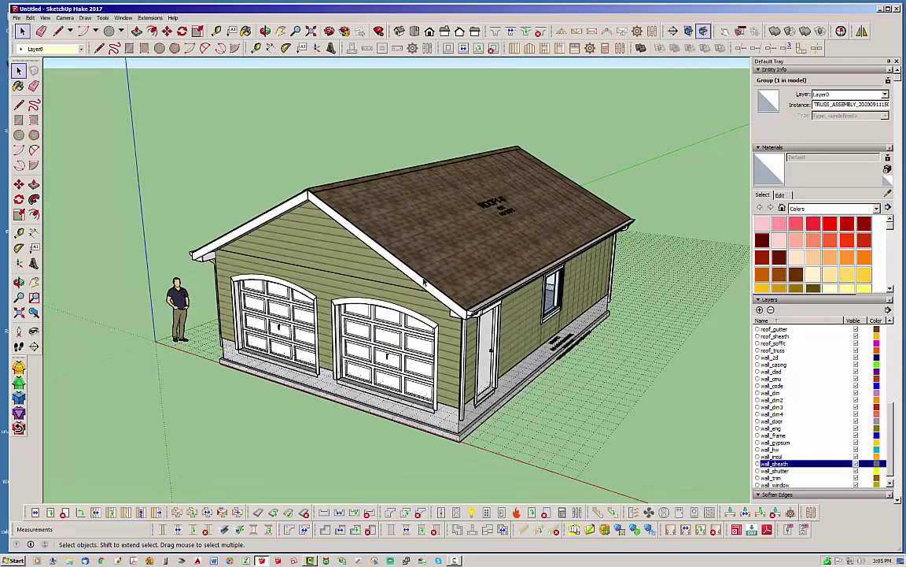
{"action": "middle_click_drag", "start_coordinate": [458, 311], "coordinate": [425, 308]}
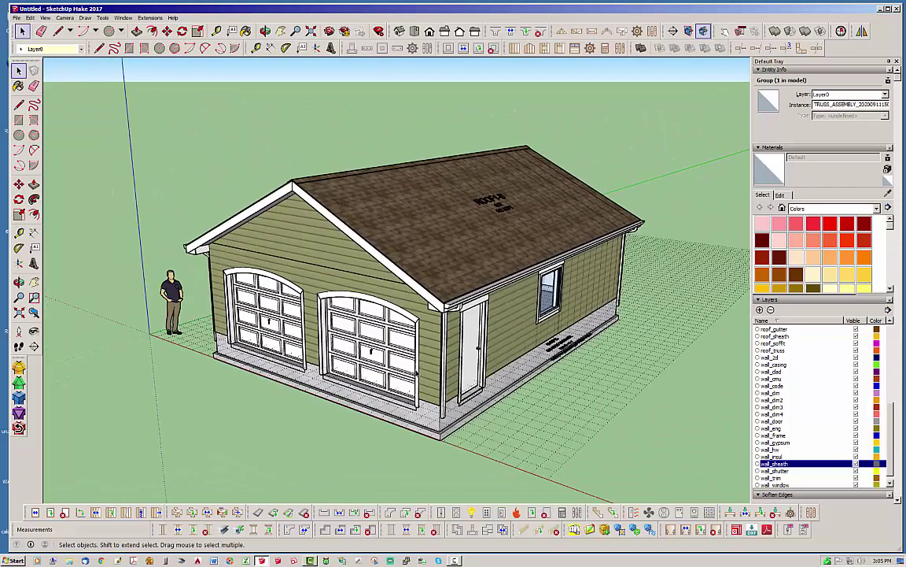
{"action": "middle_click_drag", "start_coordinate": [439, 368], "coordinate": [429, 311]}
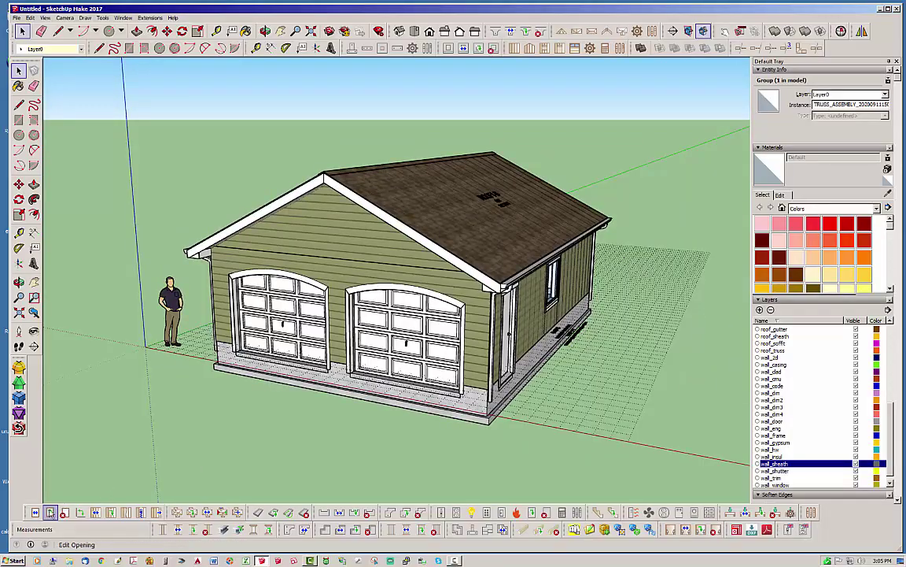
{"action": "middle_click_drag", "start_coordinate": [400, 275], "coordinate": [411, 356]}
{"action": "scroll", "coordinate": [355, 396], "scroll_direction": "up", "scroll_amount": 3}
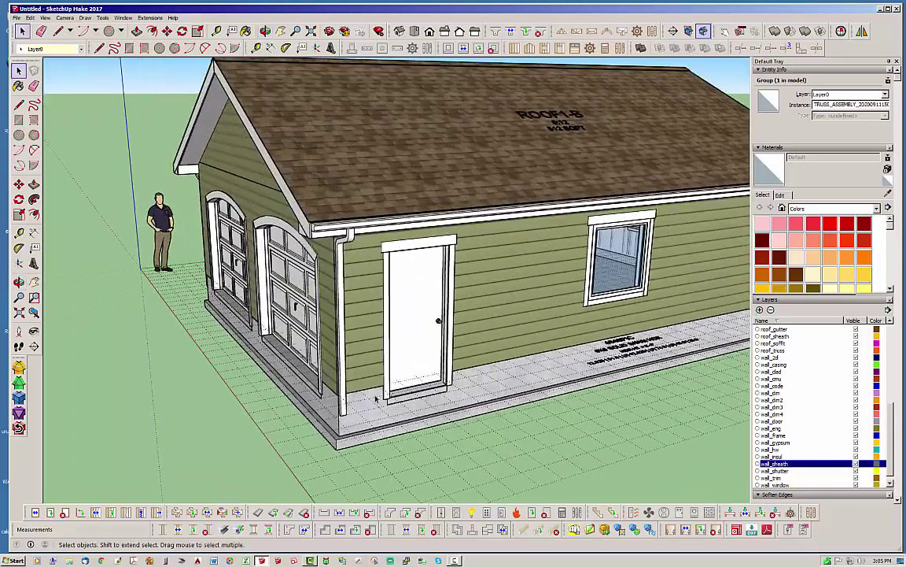
{"action": "middle_click_drag", "start_coordinate": [415, 405], "coordinate": [450, 406]}
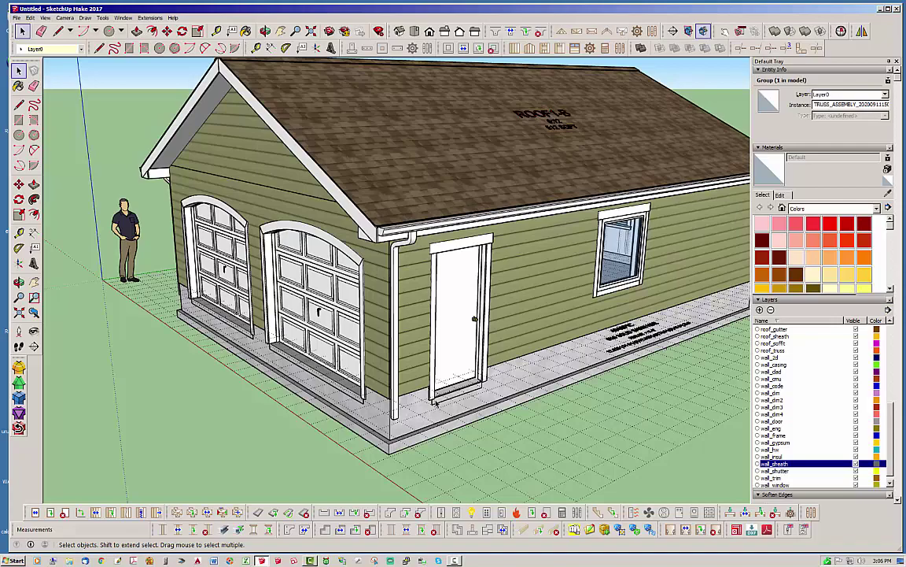
{"action": "middle_click_drag", "start_coordinate": [383, 330], "coordinate": [431, 419]}
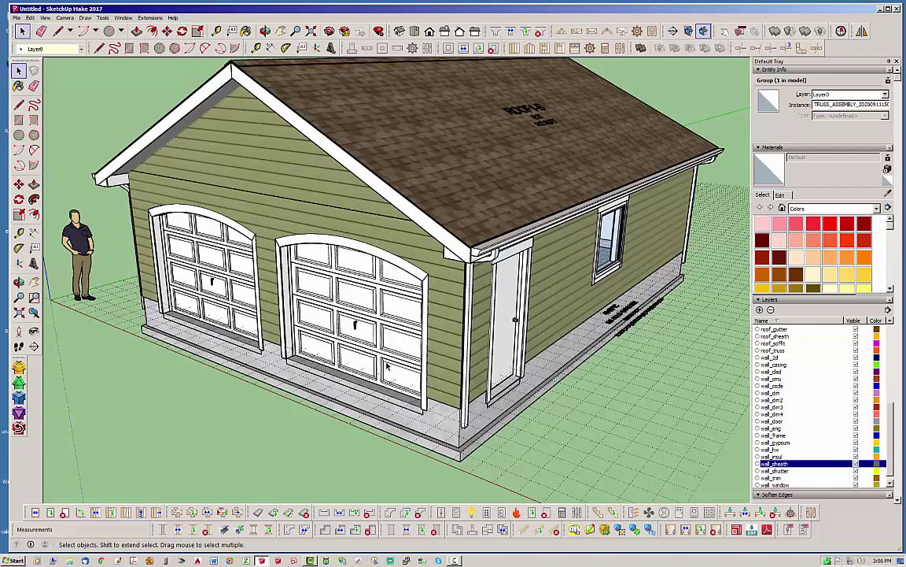
{"action": "scroll", "coordinate": [329, 280], "scroll_direction": "down", "scroll_amount": 2}
{"action": "scroll", "coordinate": [338, 285], "scroll_direction": "down", "scroll_amount": 2}
{"action": "middle_click_drag", "start_coordinate": [409, 275], "coordinate": [436, 331]}
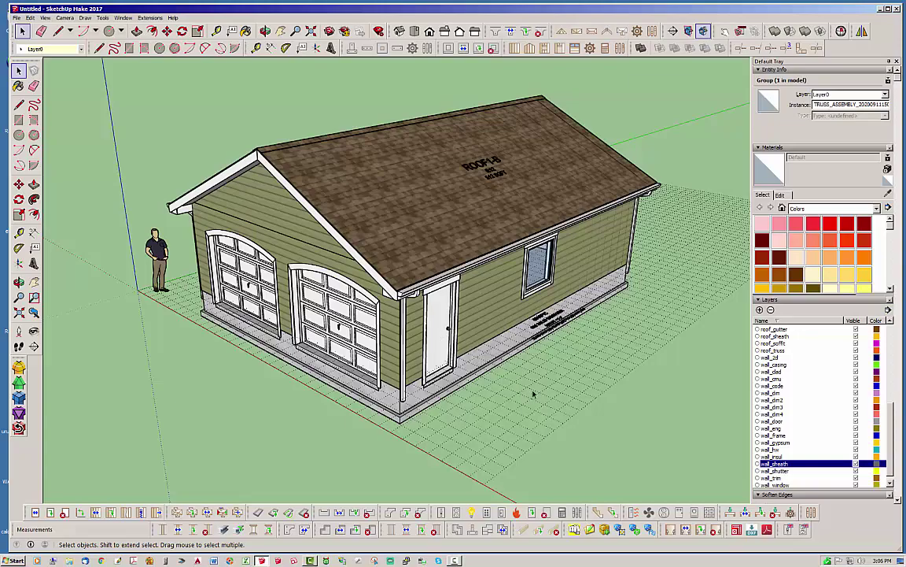
{"action": "mouse_move", "coordinate": [462, 357]}
{"action": "middle_mouse_down"}
{"action": "mouse_move", "coordinate": [387, 292]}
{"action": "mouse_move", "coordinate": [425, 303]}
{"action": "mouse_move", "coordinate": [455, 344]}
{"action": "middle_mouse_up"}
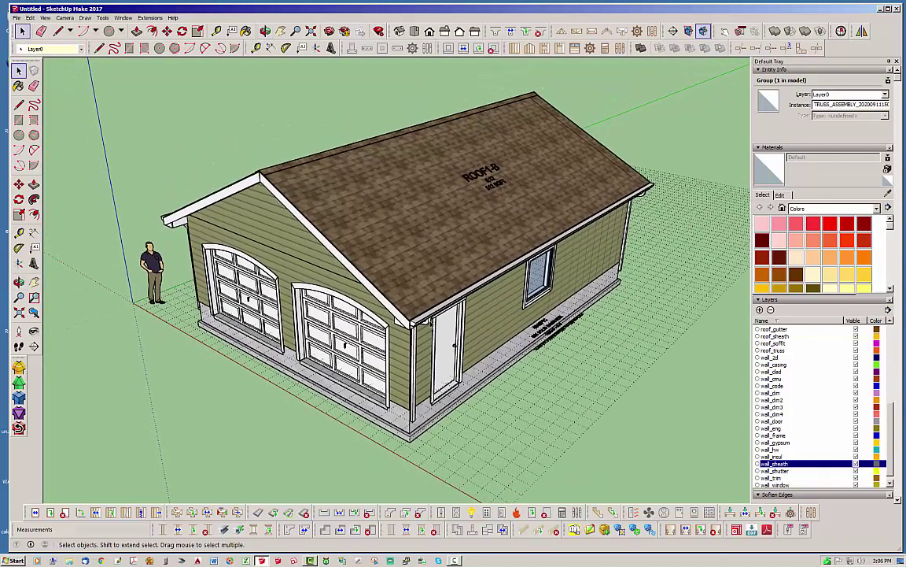